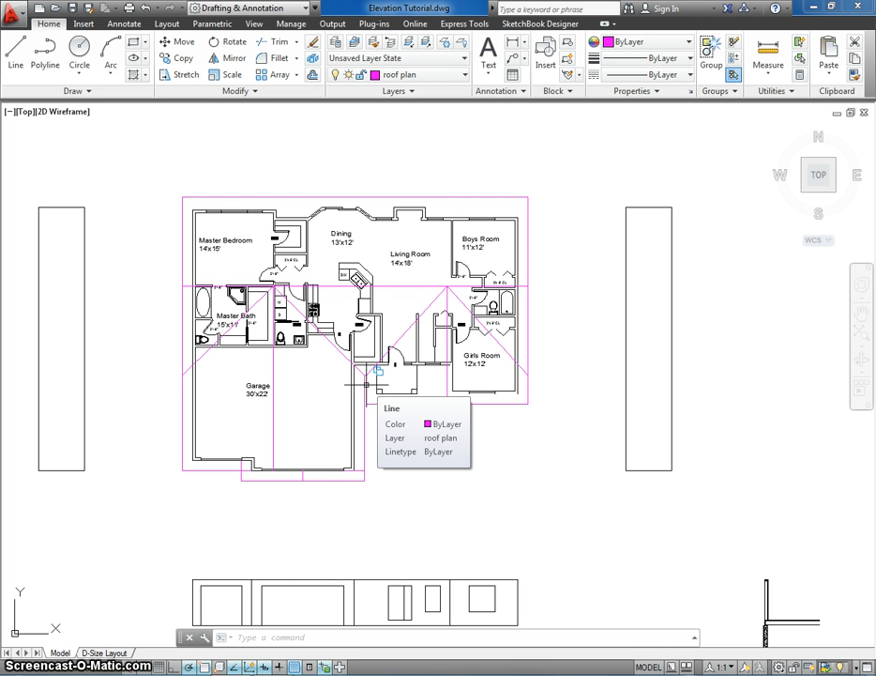
Step: Measure the distance along the outer wall from the upper outside corner of the Boys Room to the horizontal roof ridge line
mouse_move(366, 385)
middle_mouse_down()
mouse_move(348, 363)
mouse_move(332, 364)
middle_mouse_up()
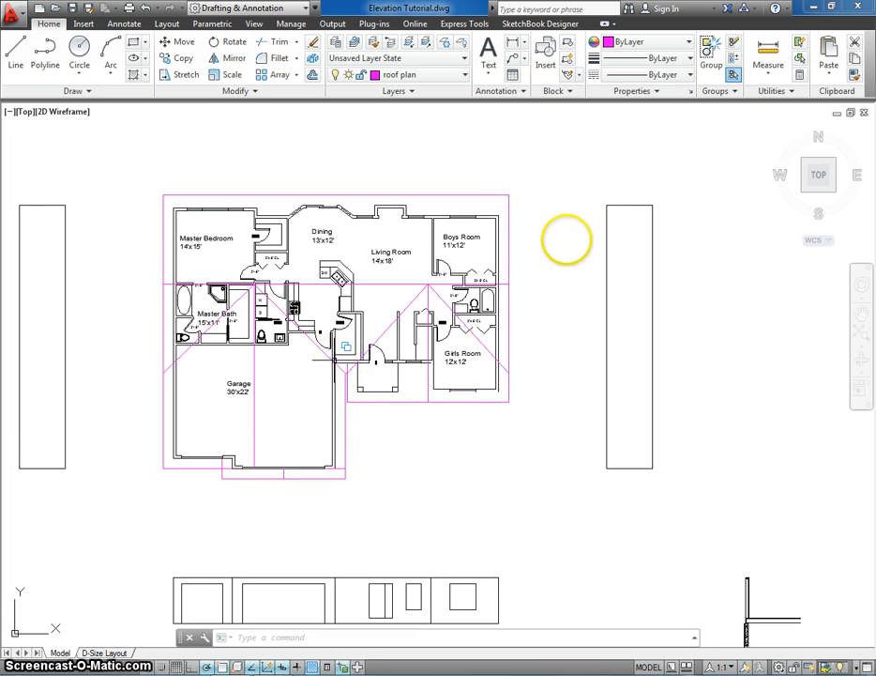
left_click(380, 283)
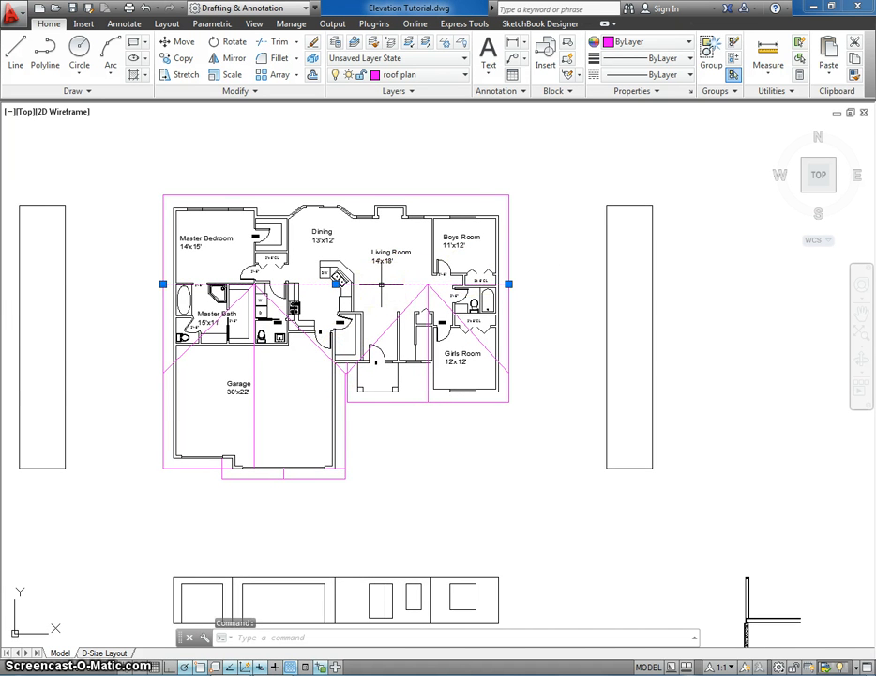
scroll(382, 283, "up", 2)
scroll(382, 284, "down", 2)
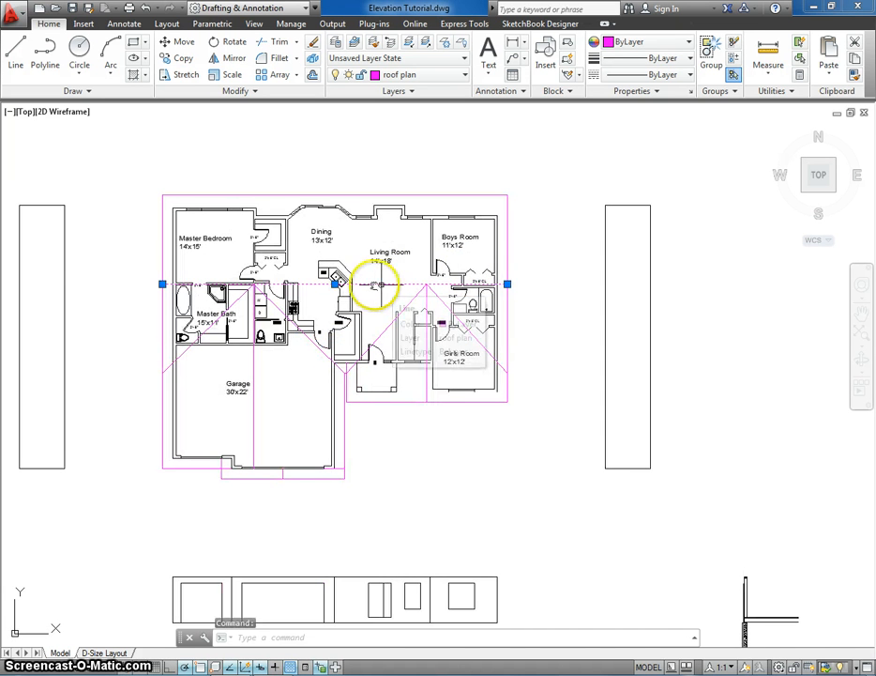
middle_click_drag(381, 281, 364, 281)
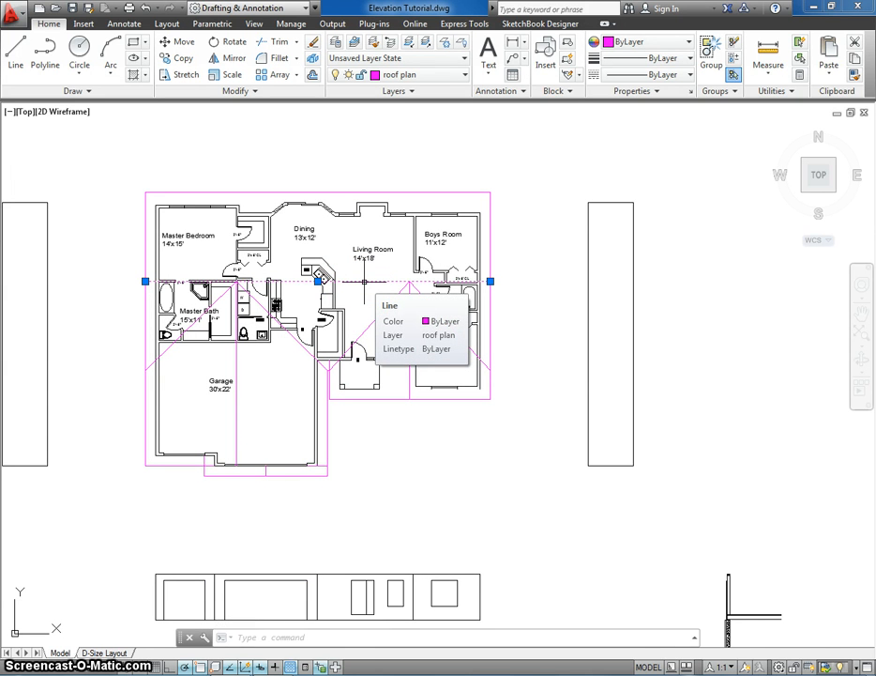
left_click(768, 49)
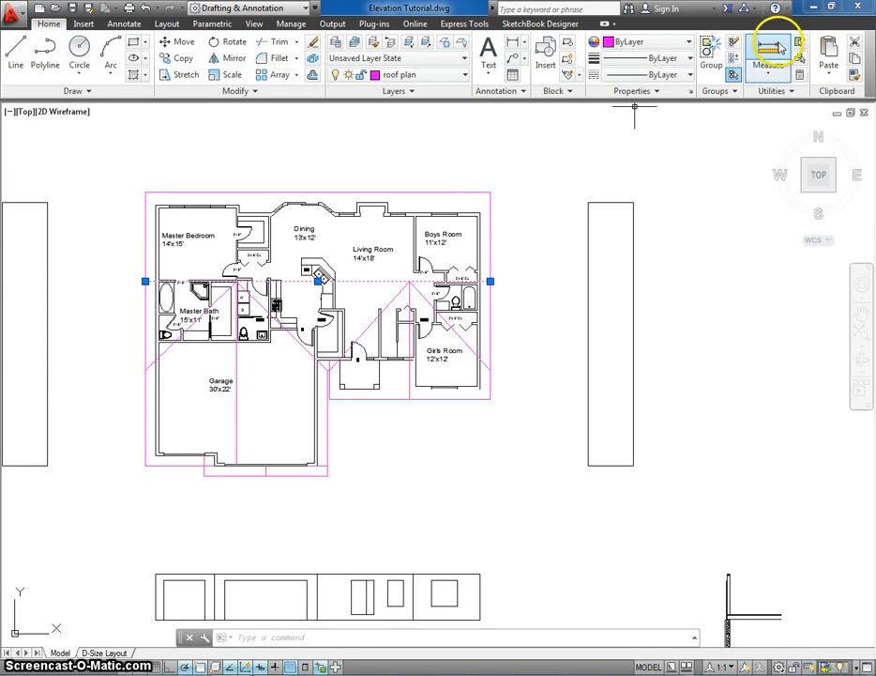
scroll(475, 205, "up", 4)
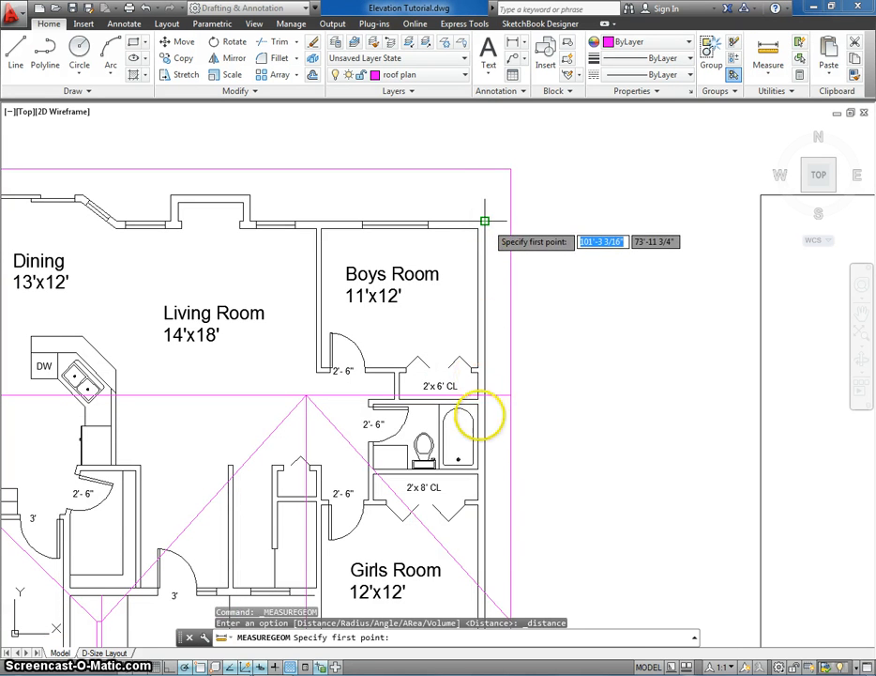
left_click(482, 424)
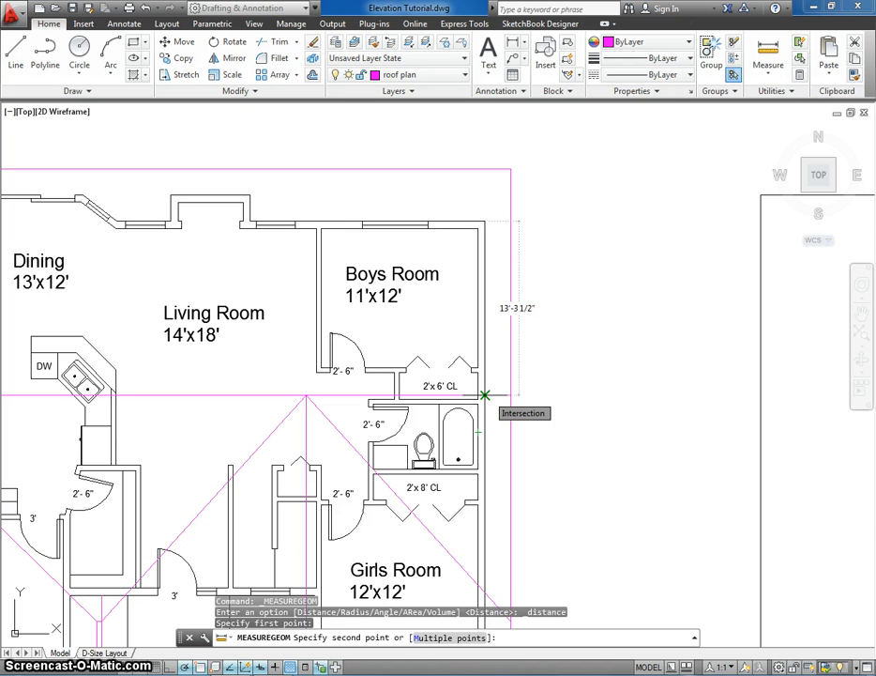
key("Escape")
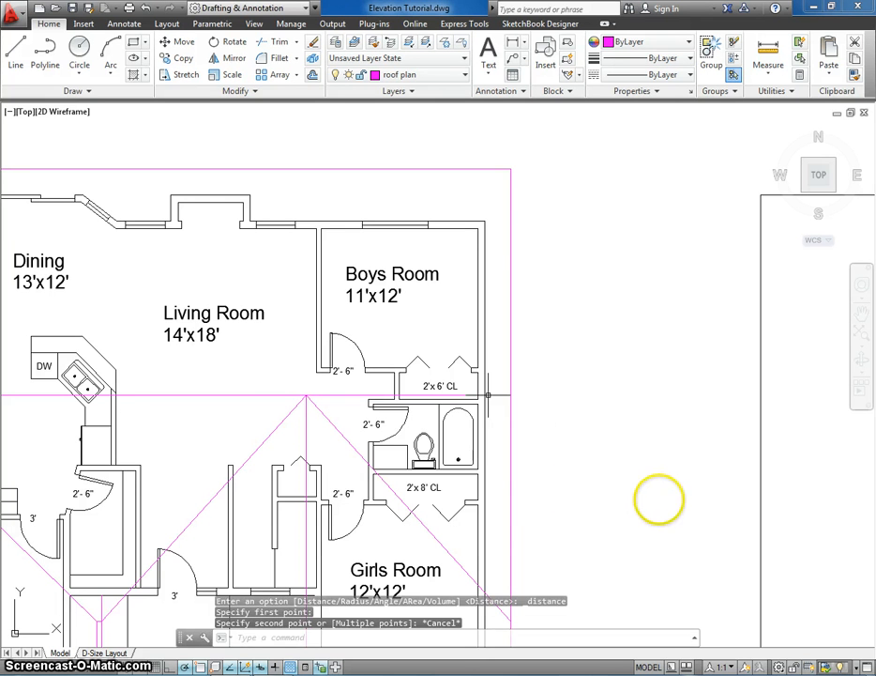
Step: Make Typical wall Section the current layer for work at the wall section's top plate
scroll(658, 497, "down", 4)
scroll(658, 497, "down", 4)
middle_click_drag(656, 499, 378, 348)
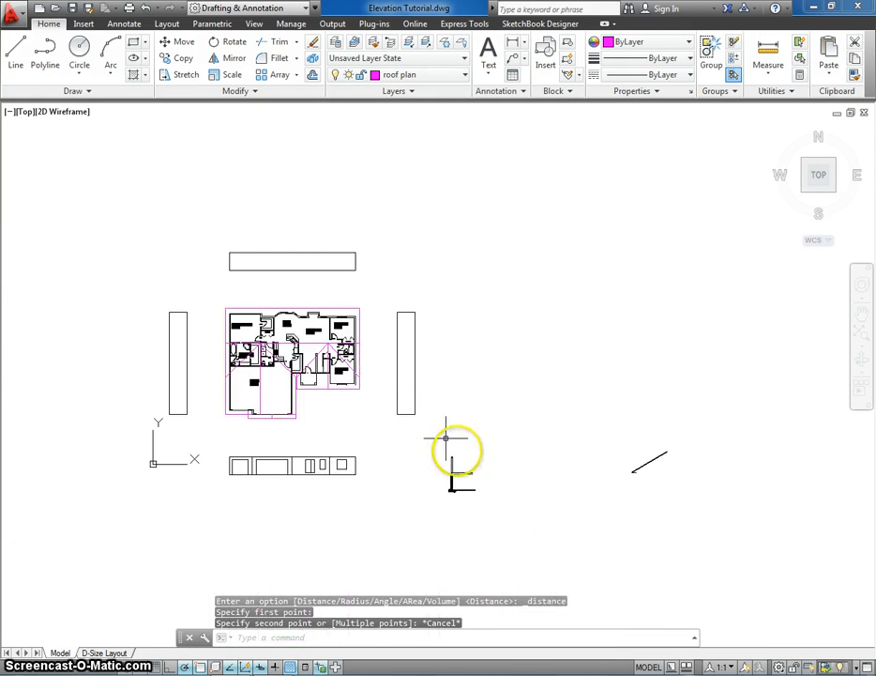
scroll(454, 461, "up", 12)
scroll(431, 369, "up", 2)
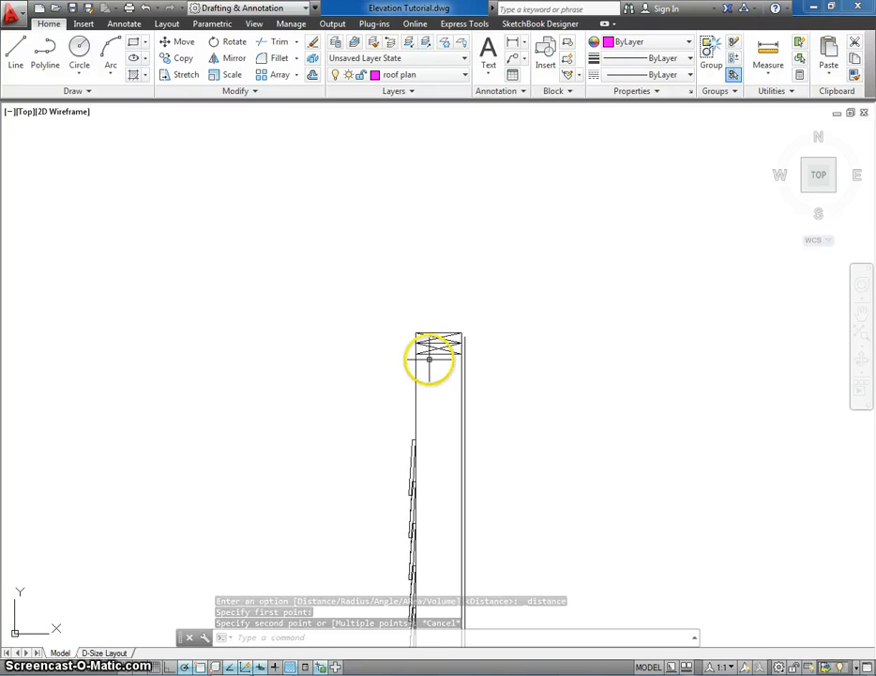
middle_click_drag(429, 360, 412, 384)
left_click(767, 49)
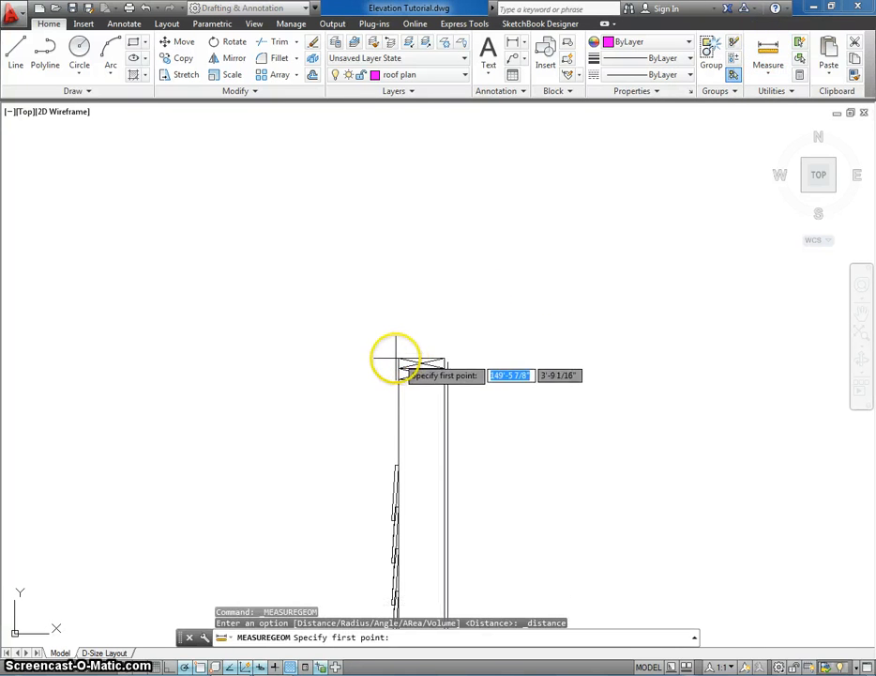
key("Escape")
left_click(438, 77)
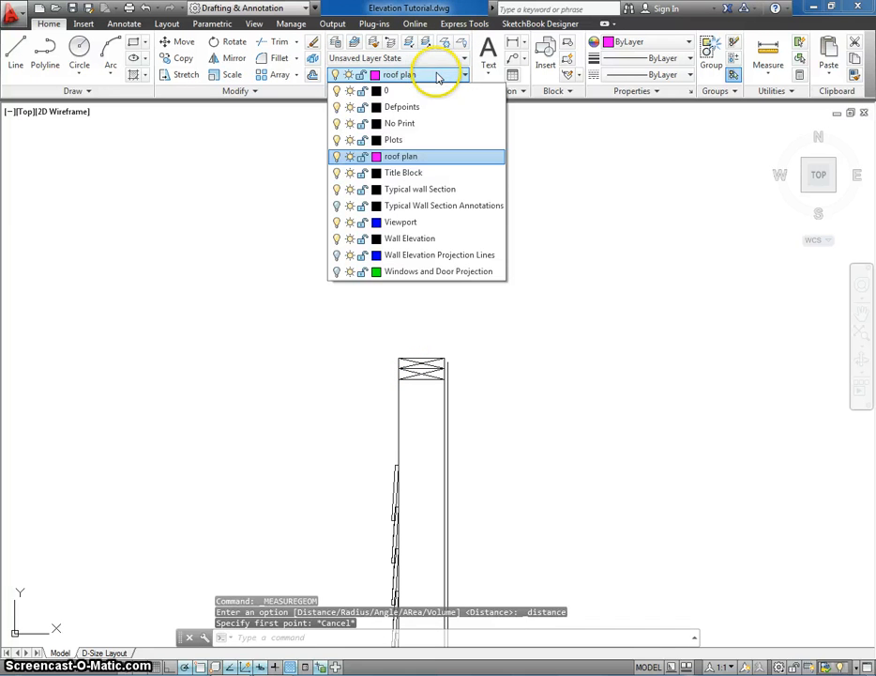
left_click(420, 188)
Step: Draw a horizontal line 13'3-1/2" long inward from the upper outside corner of the wall section's top plate
left_click(16, 59)
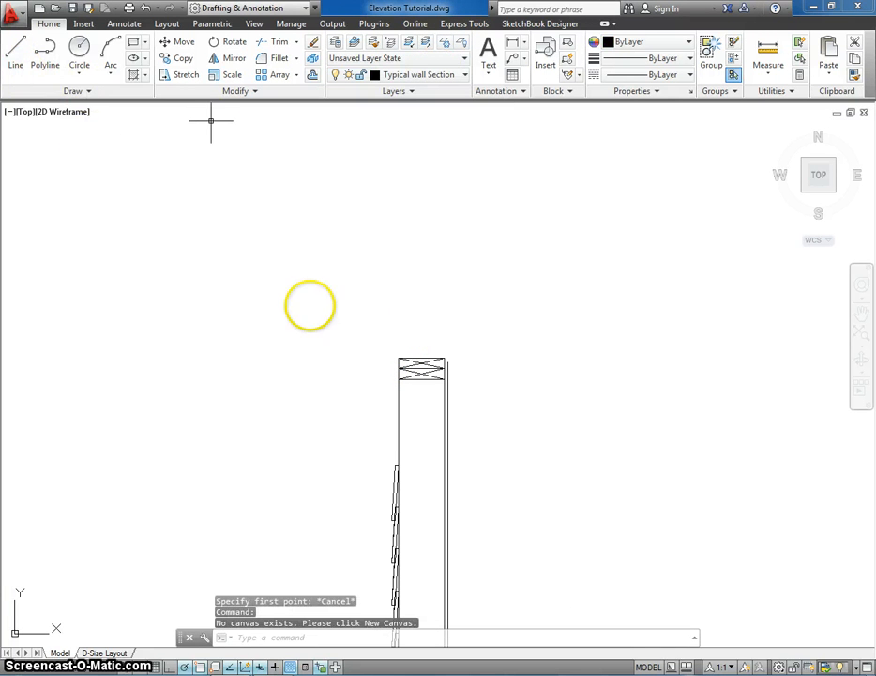
left_click(401, 358)
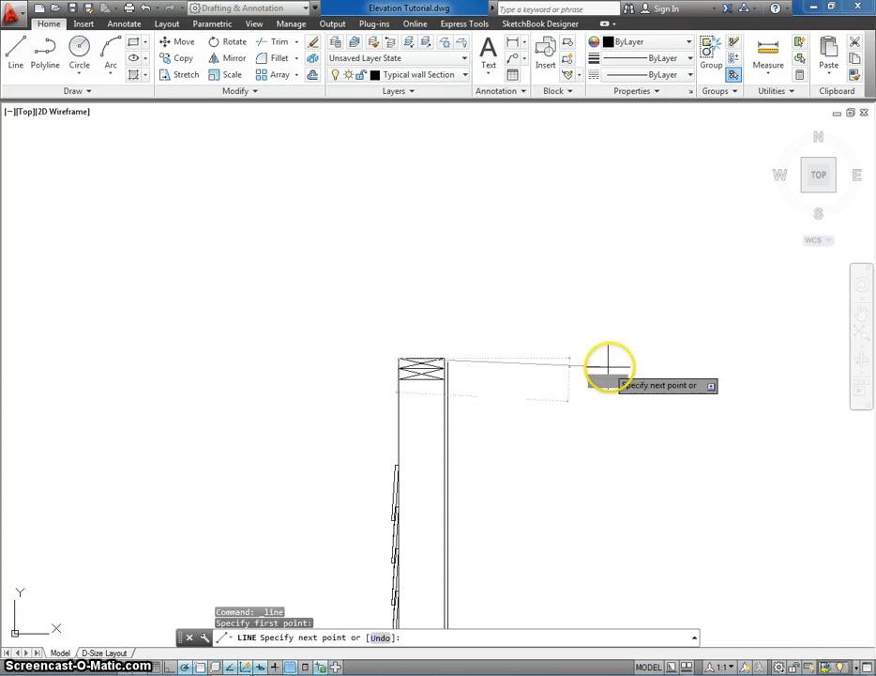
type("13'3-1")
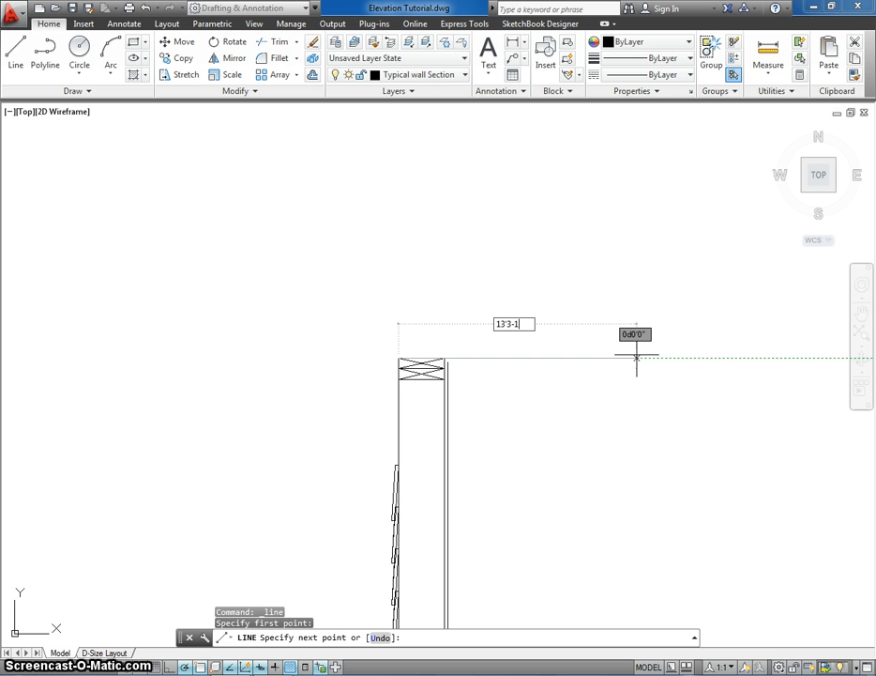
type("/2")
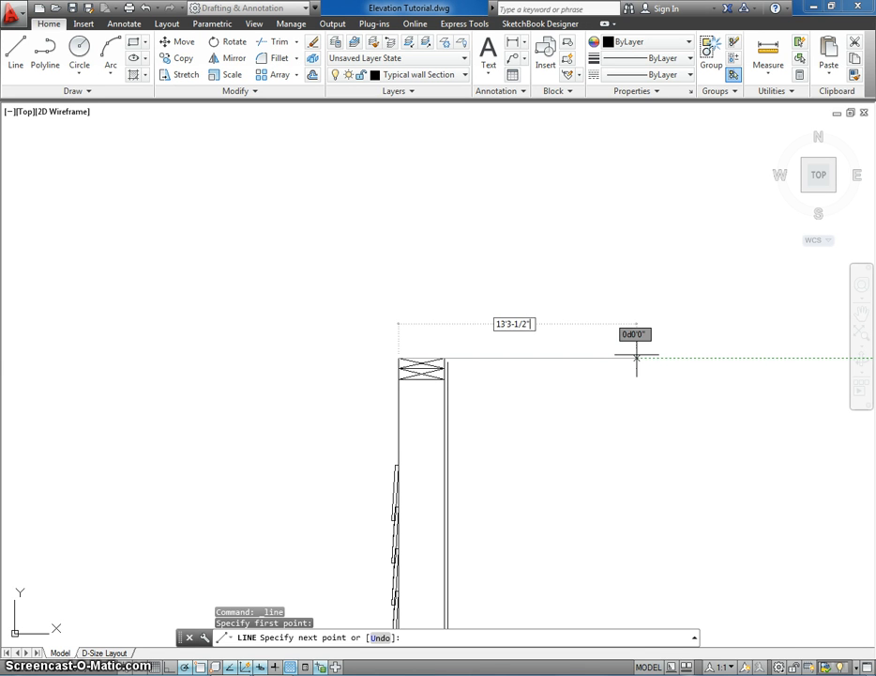
key("Return")
scroll(636, 319, "down", 4)
middle_click_drag(635, 319, 323, 350)
key("Escape")
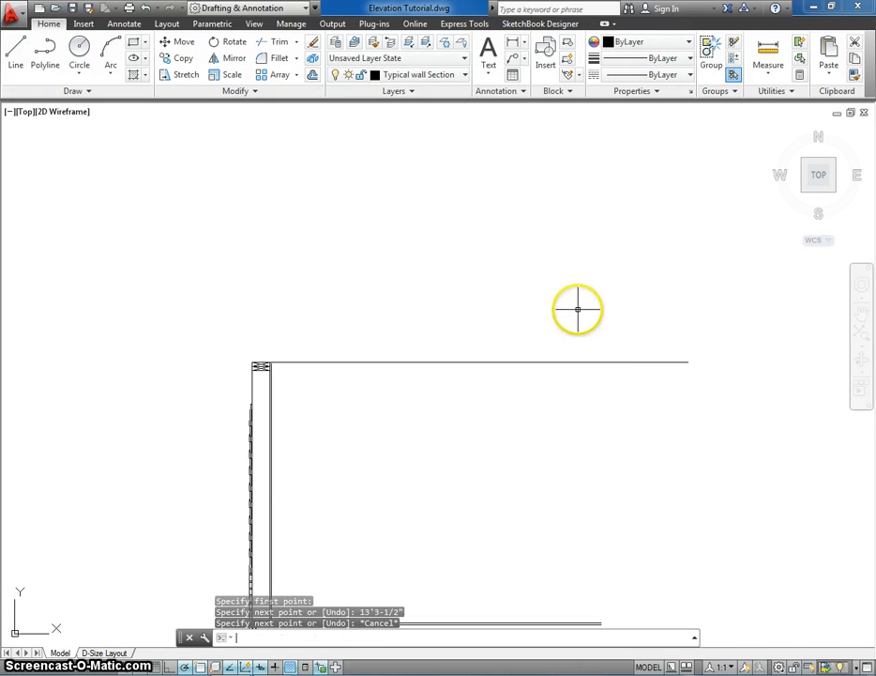
Step: Open Calculator, place it clear of the wall section, and return to the drawing
scroll(397, 511, "down", 3)
middle_click_drag(397, 510, 400, 413)
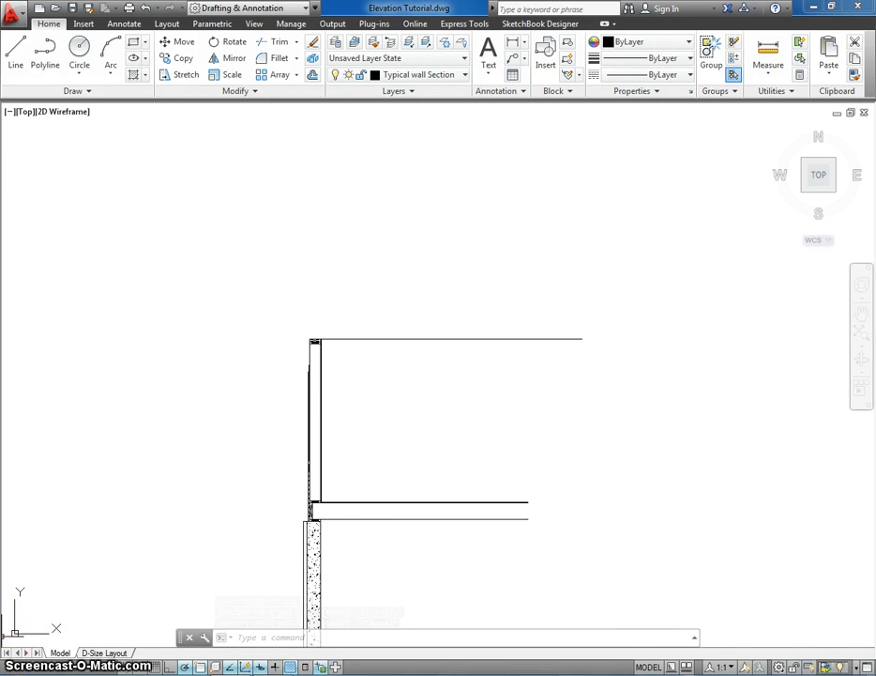
left_click(19, 660)
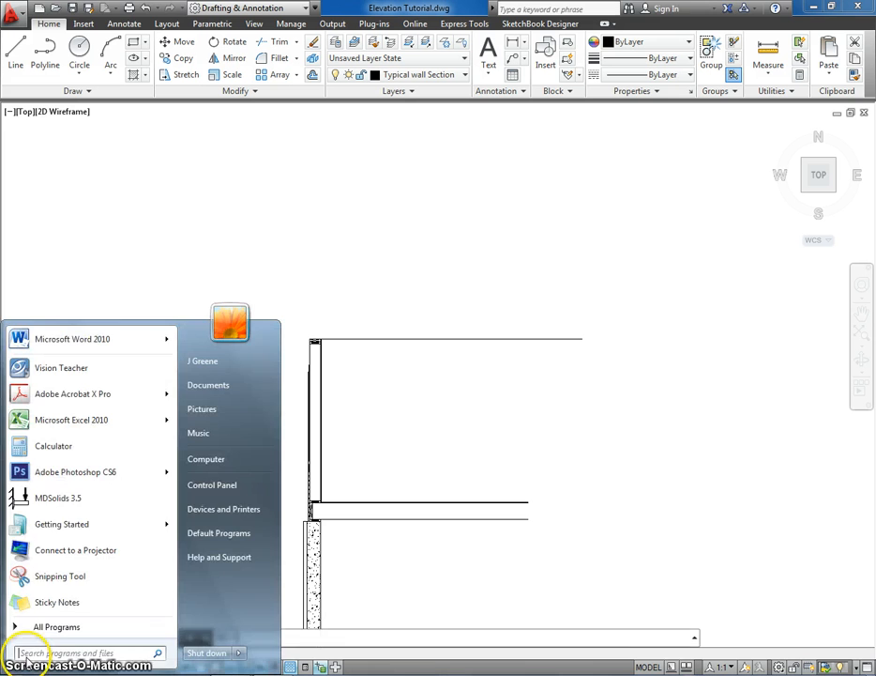
left_click(70, 446)
left_click_drag(380, 451, 187, 160)
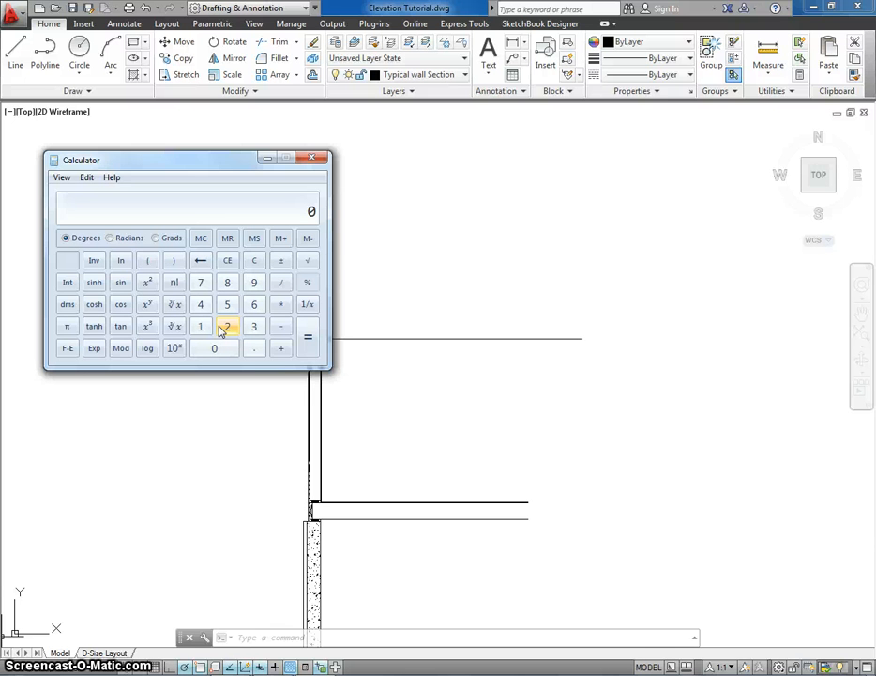
left_click(417, 276)
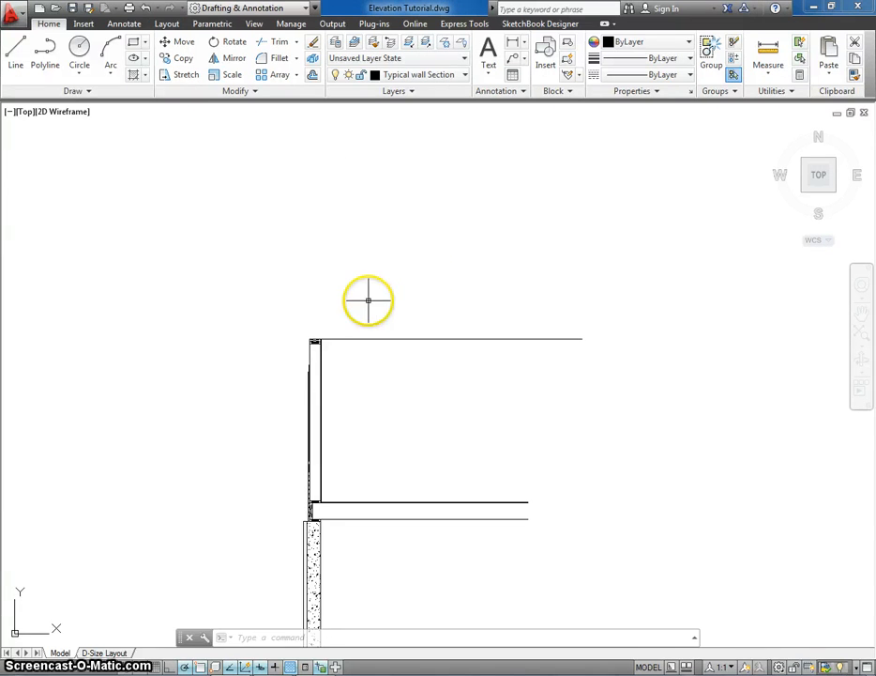
Step: Draw a vertical line 6'7-3/4" upward from the inner end of the horizontal line above the wall section
middle_click_drag(271, 216, 188, 226)
left_click(16, 51)
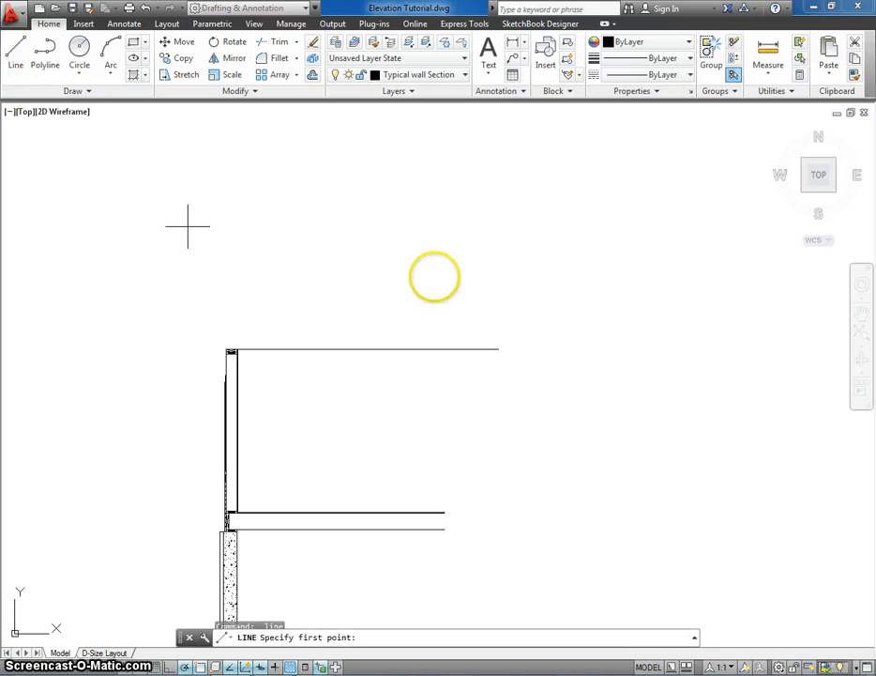
left_click(498, 349)
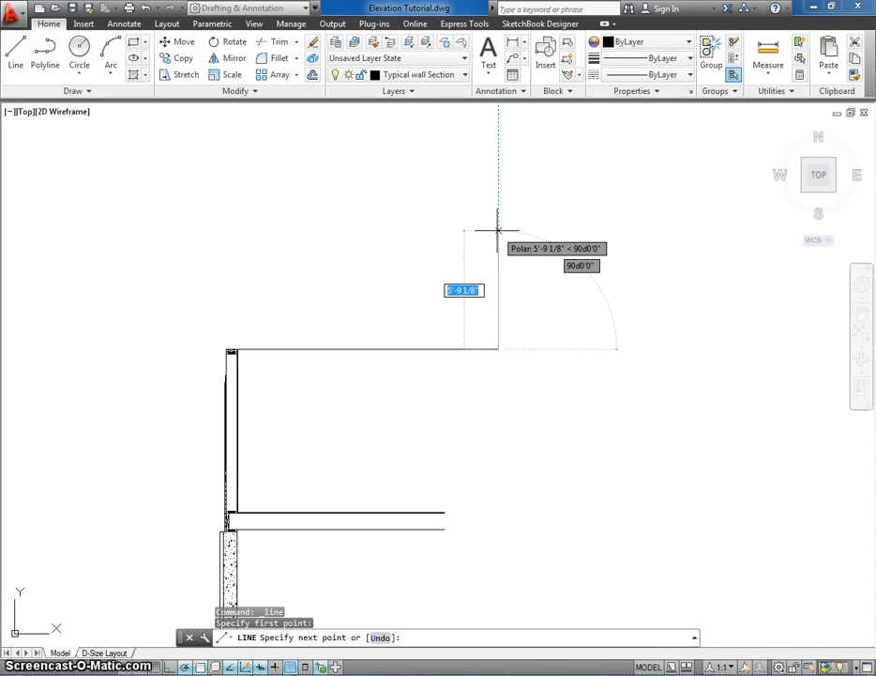
type("6'7")
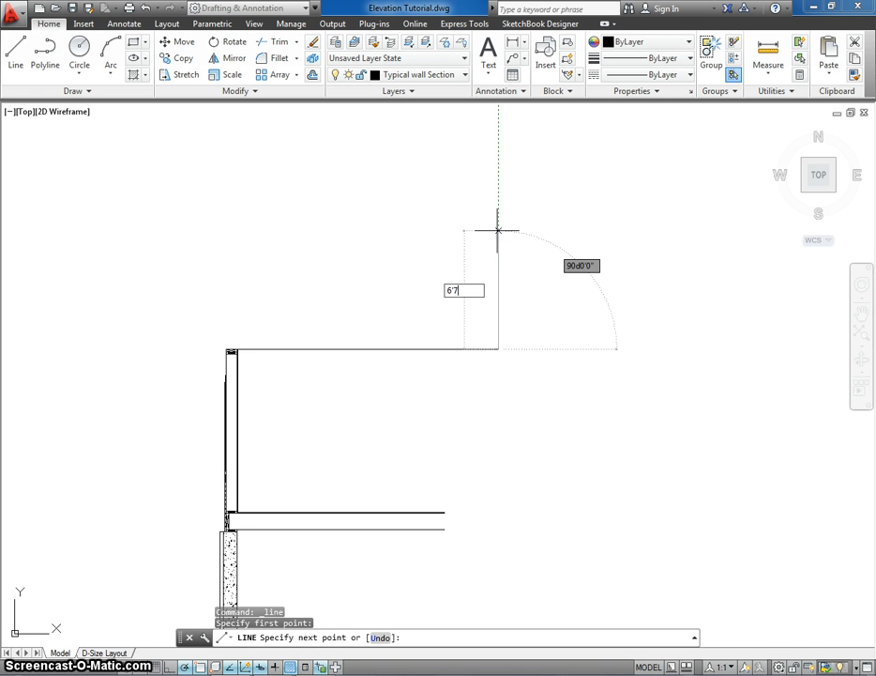
type("-3")
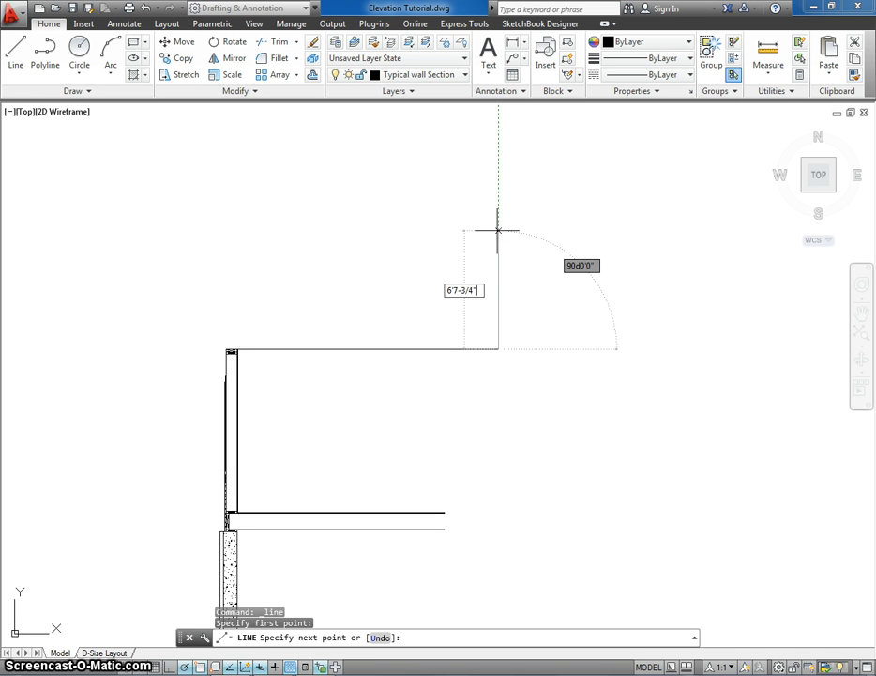
type("/4\"")
key("Return")
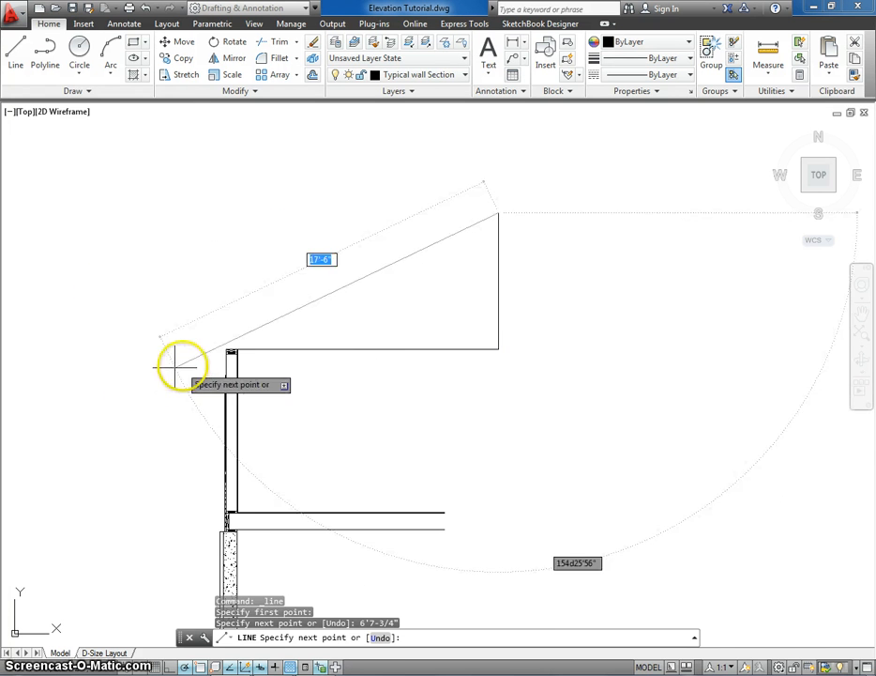
Step: Draw the sloped roof line from the top of the vertical line to the upper outside corner of the top plate
scroll(209, 352, "up", 5)
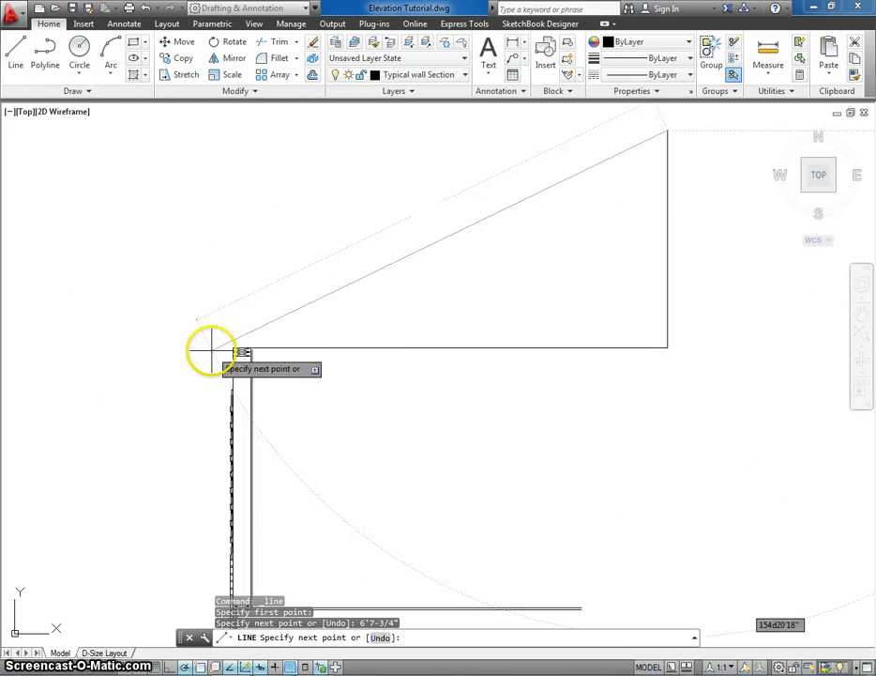
left_click(260, 345)
key("Escape")
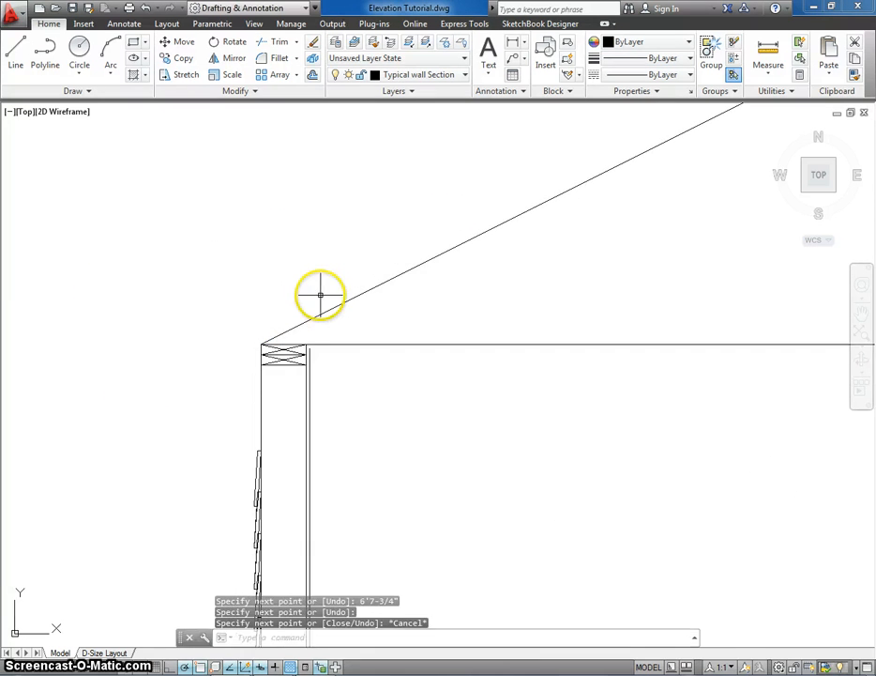
Step: Examine the rafter from its ridge end down to the fascia and soffit at the eave
scroll(319, 296, "down", 3)
scroll(318, 326, "up", 3)
middle_click_drag(317, 327, 308, 351)
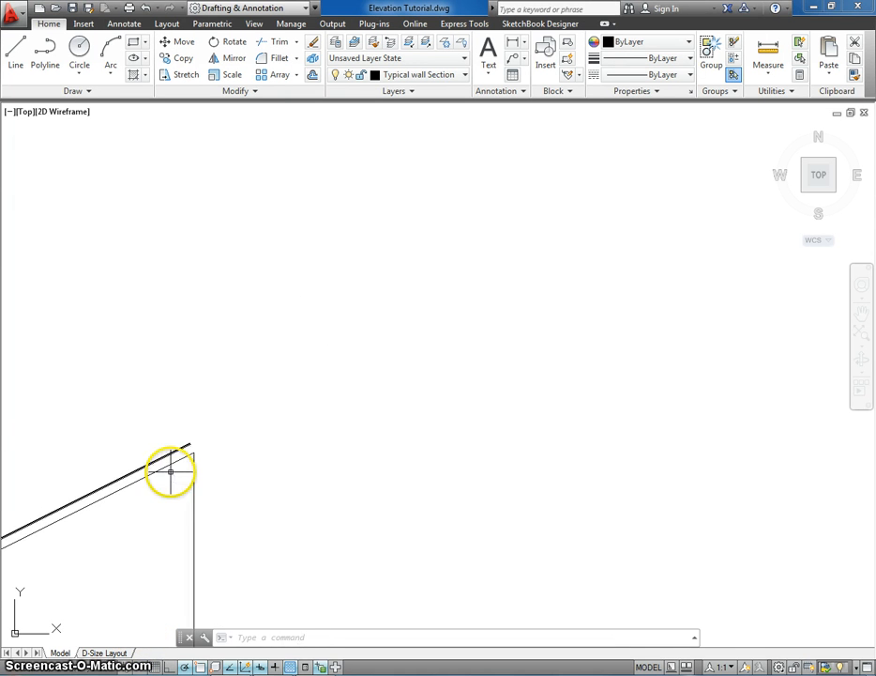
middle_click_drag(170, 470, 317, 409)
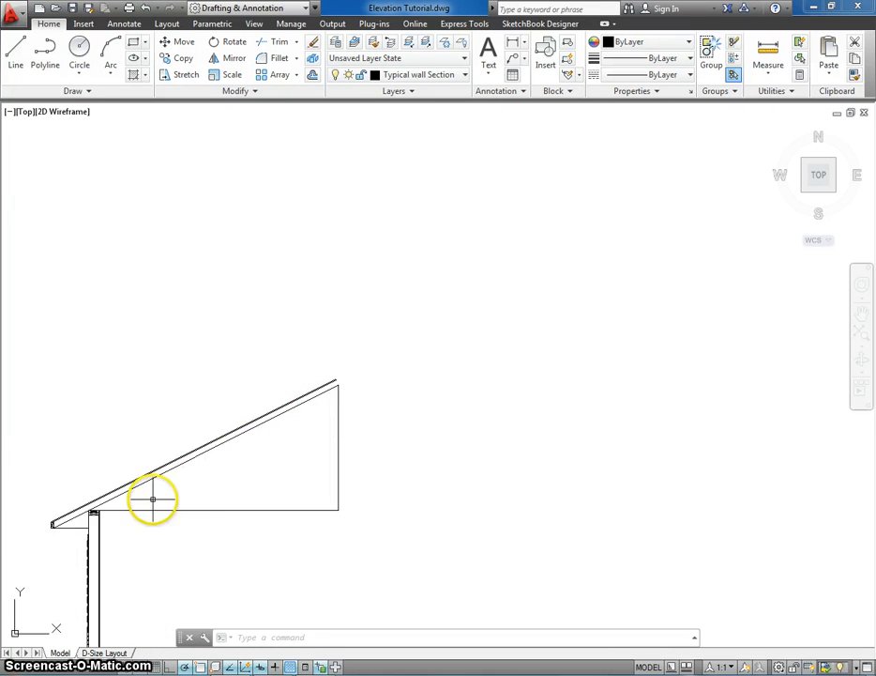
middle_click_drag(152, 498, 260, 446)
scroll(172, 477, "up", 5)
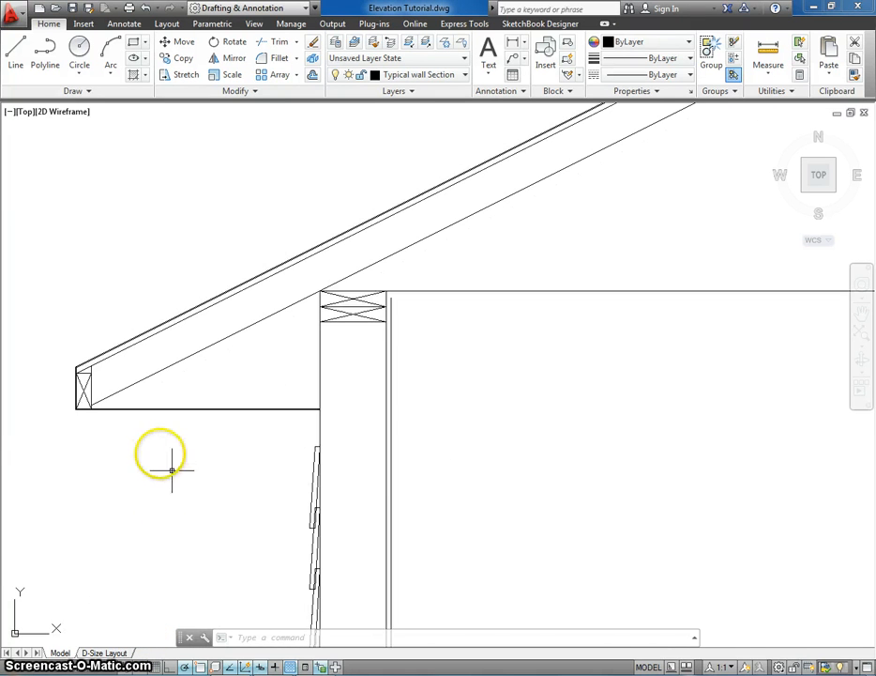
middle_click_drag(159, 461, 163, 488)
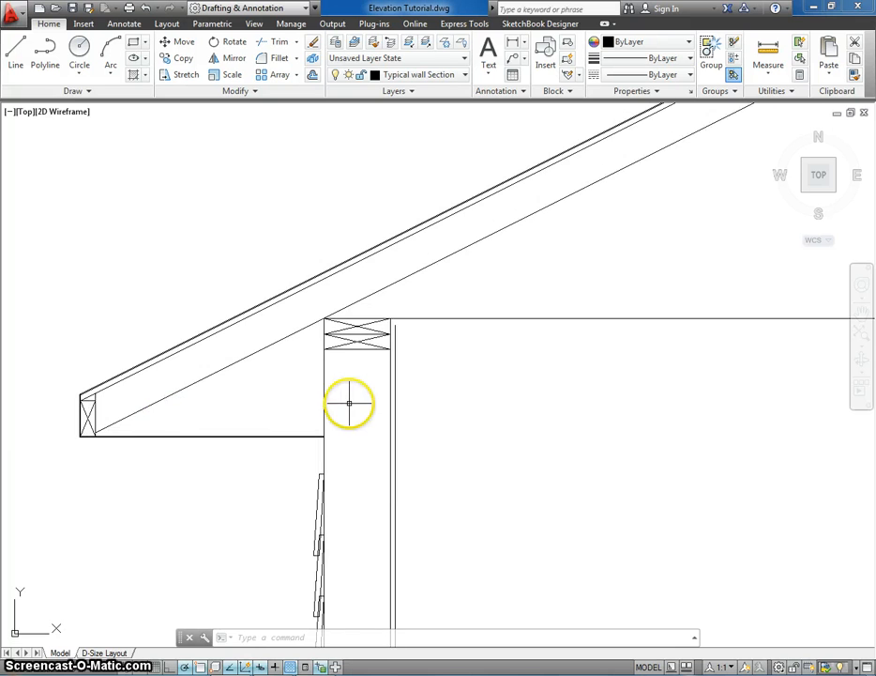
Step: Offset the horizontal line at the top plate 3.5" upward to form the ceiling joist
scroll(349, 403, "down", 4)
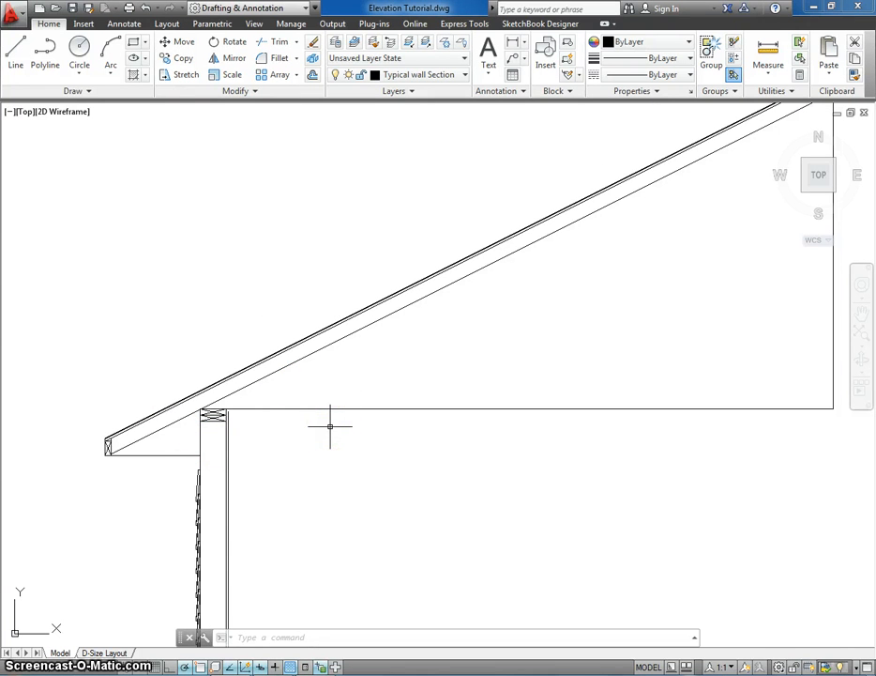
key("Return")
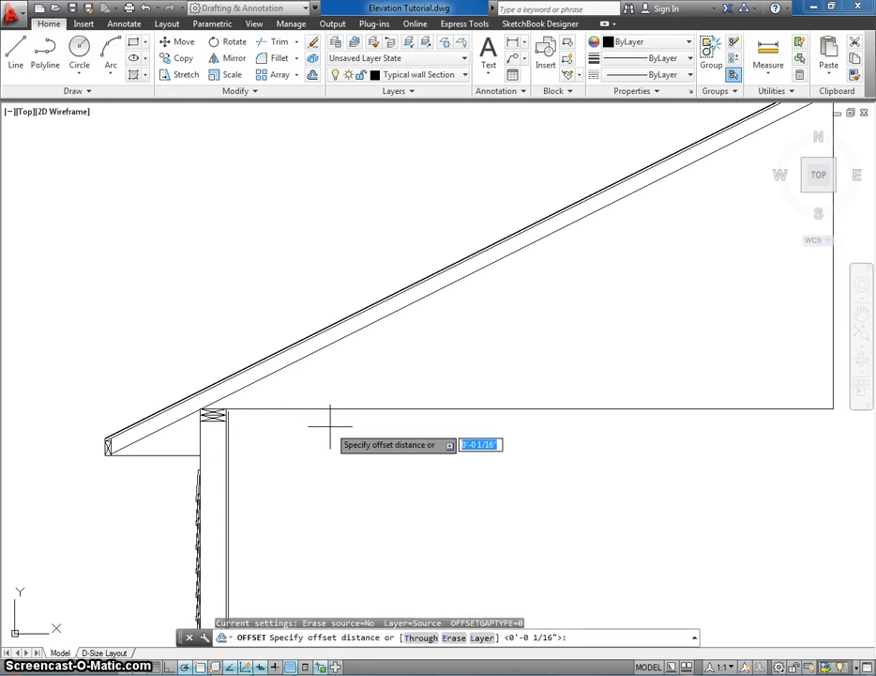
type("3.5")
key("Return")
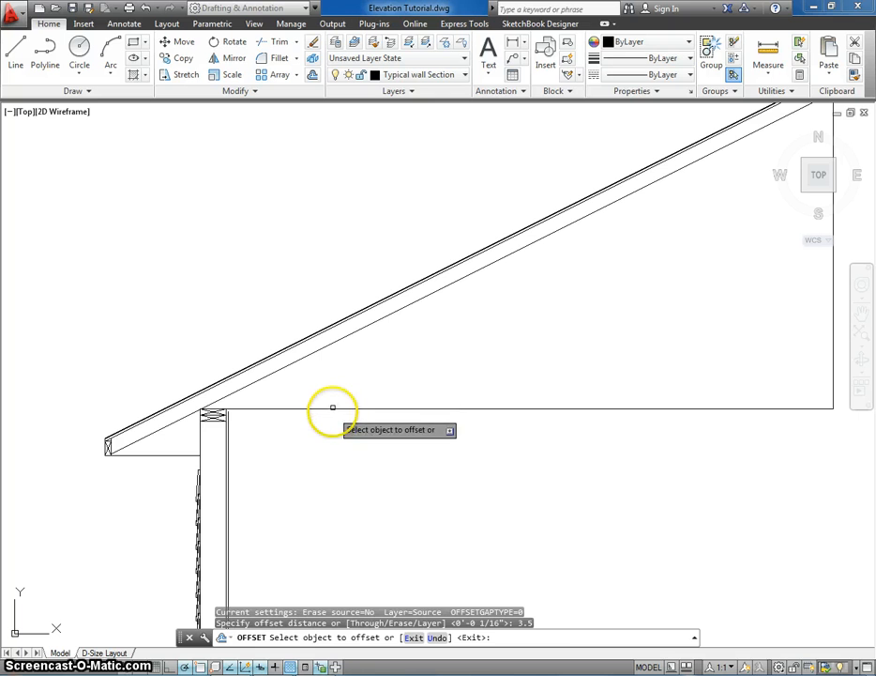
left_click(335, 408)
left_click(343, 388)
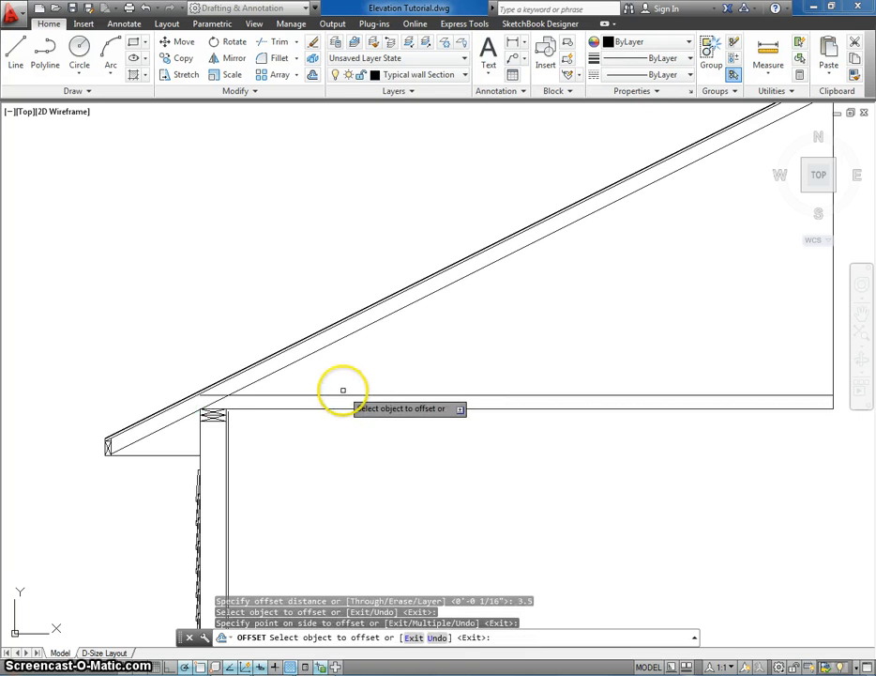
key("Escape")
Step: Stretch the upper end of the vertical ridge line straight up past the ends of the upper roof lines
scroll(323, 444, "down", 3)
scroll(313, 421, "up", 5)
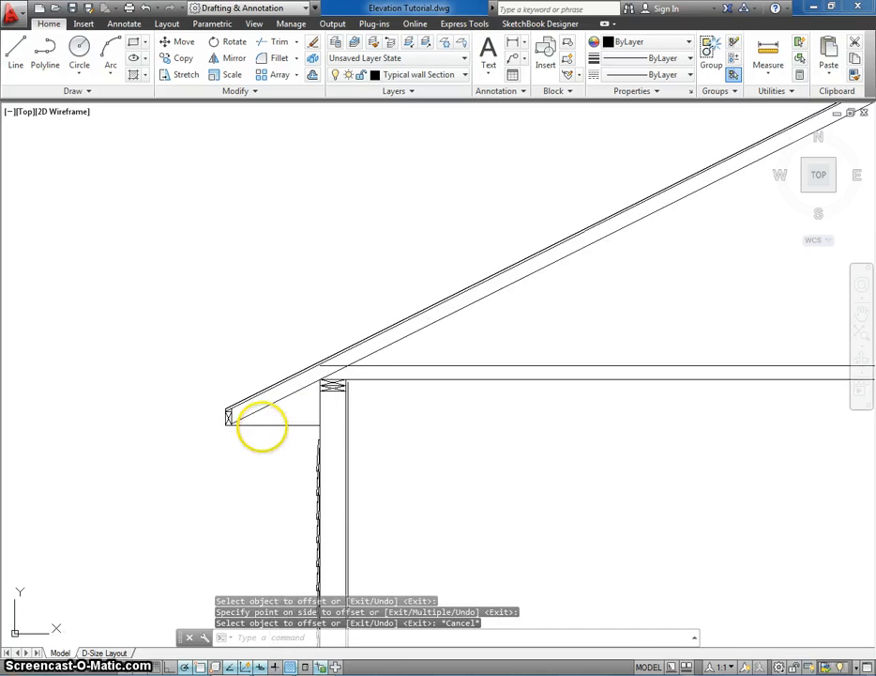
scroll(185, 421, "down", 5)
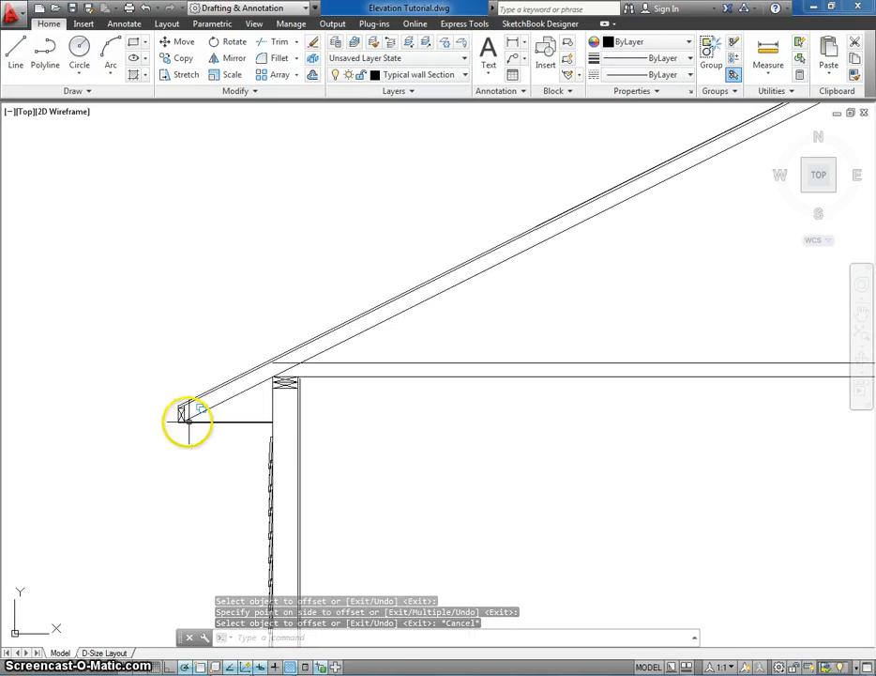
middle_click_drag(394, 419, 286, 453)
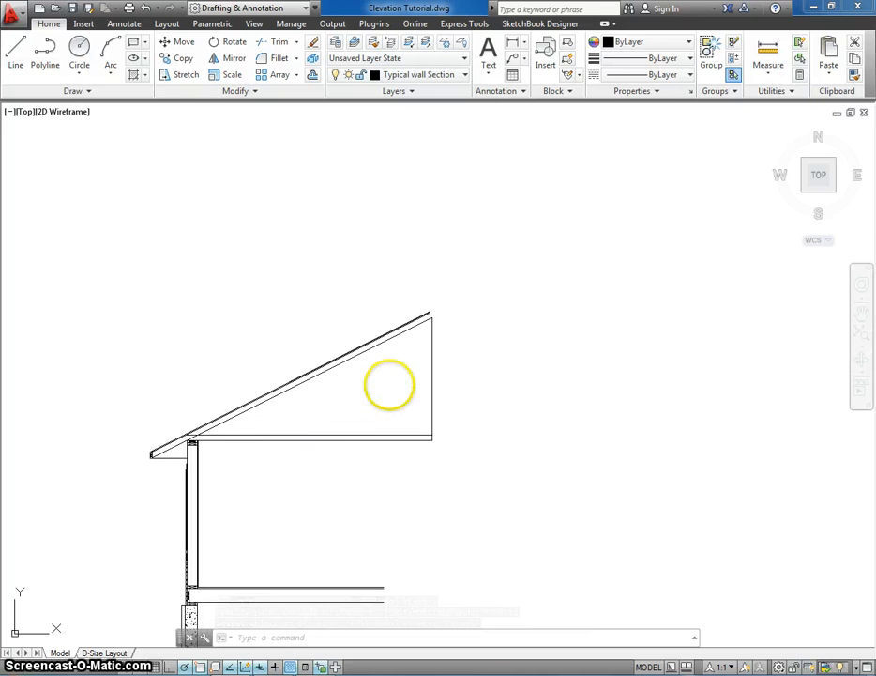
middle_click_drag(387, 384, 330, 442)
scroll(368, 376, "up", 3)
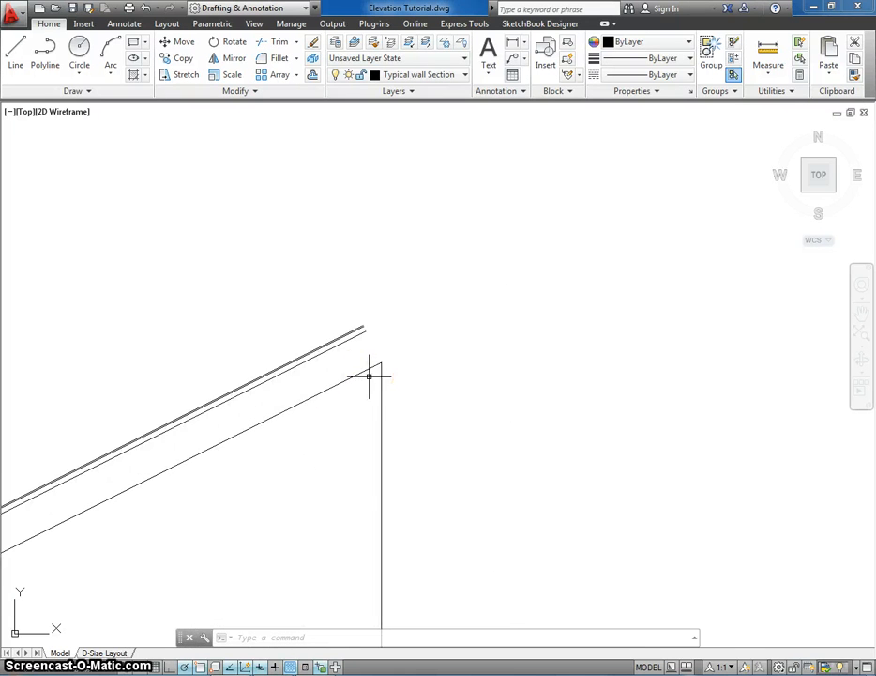
mouse_move(369, 376)
middle_mouse_down()
mouse_move(354, 409)
mouse_move(394, 364)
middle_mouse_up()
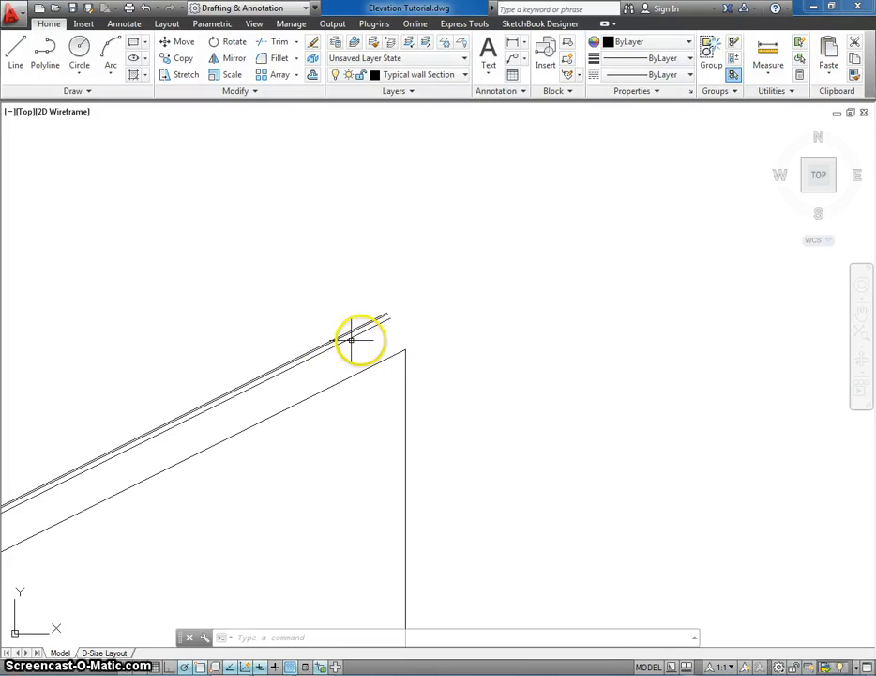
scroll(388, 328, "up", 4)
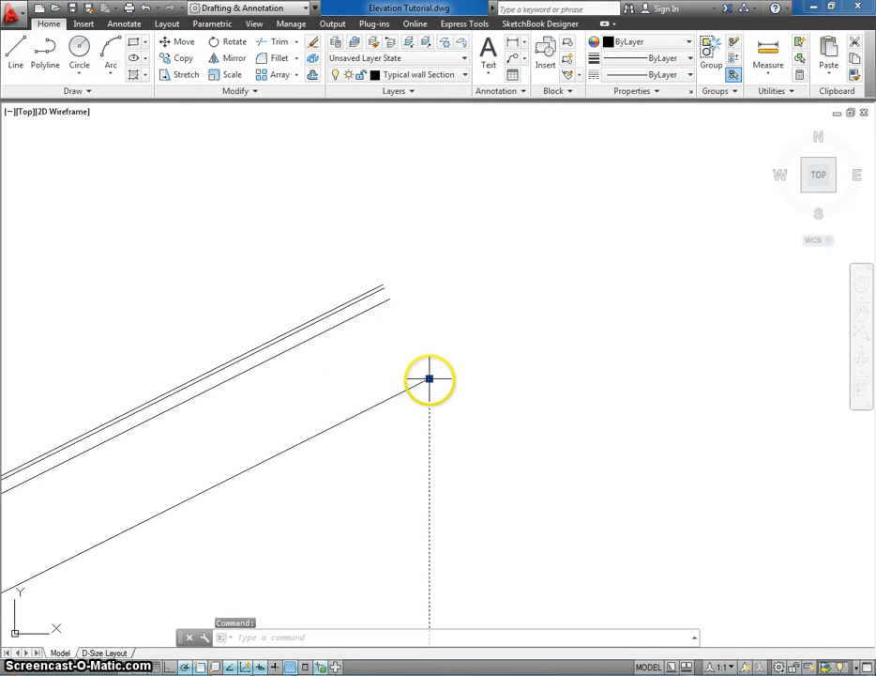
left_click(429, 378)
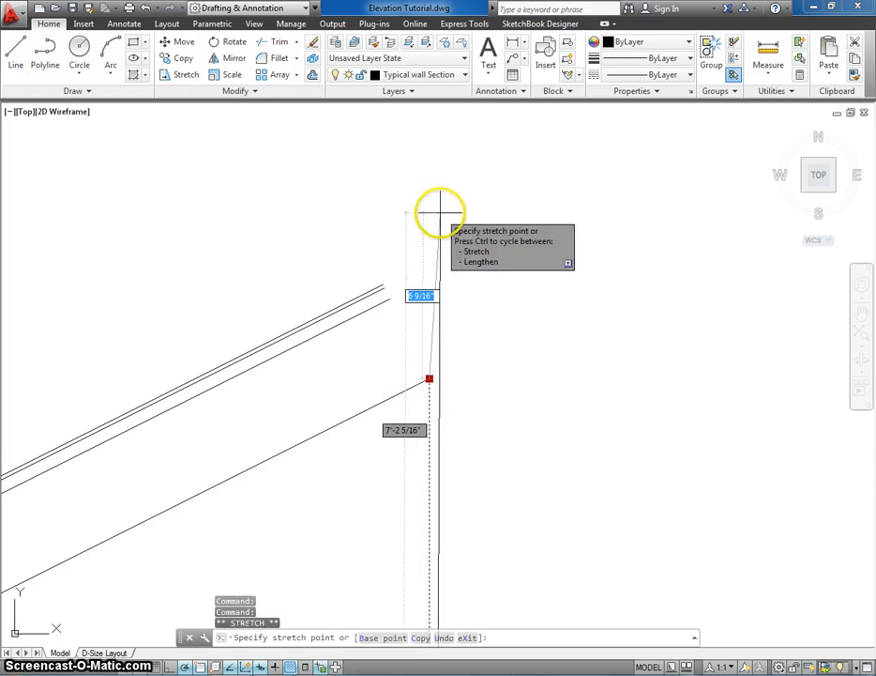
key("Escape")
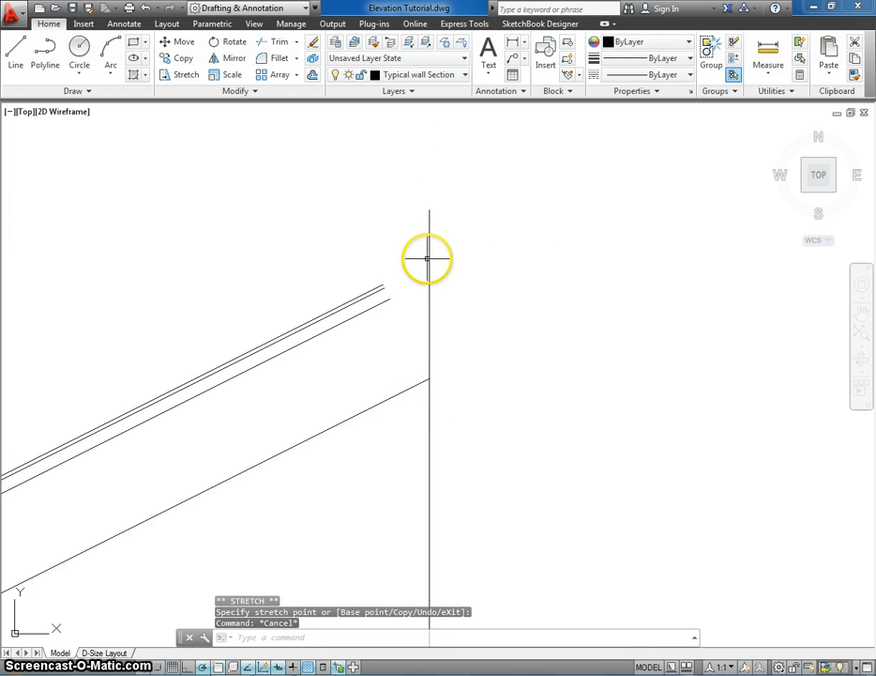
Step: Extend the three upper sloped roof lines to the vertical ridge line
type("ex")
key("Return")
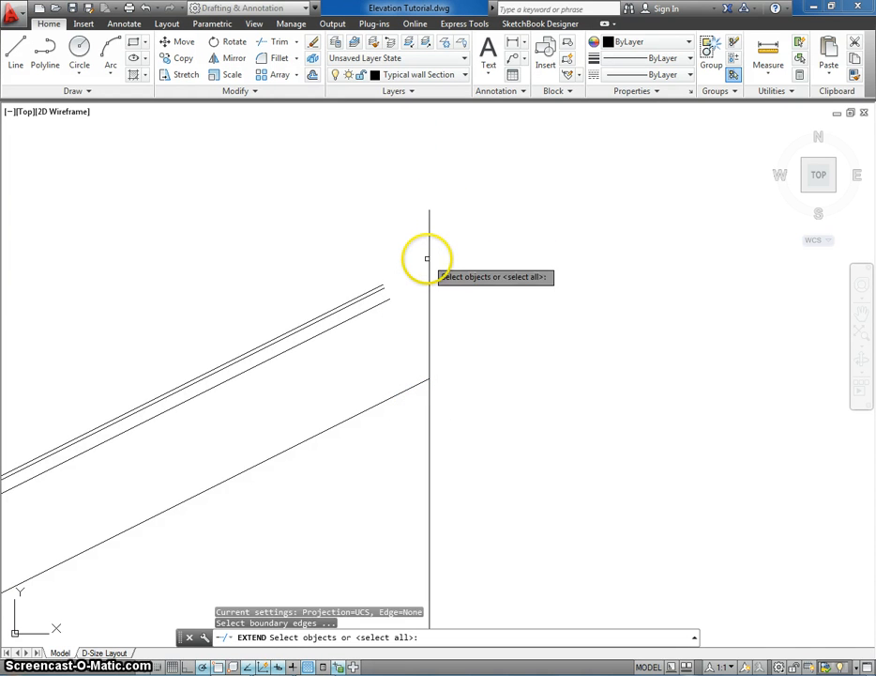
left_click(397, 316)
left_click(389, 266)
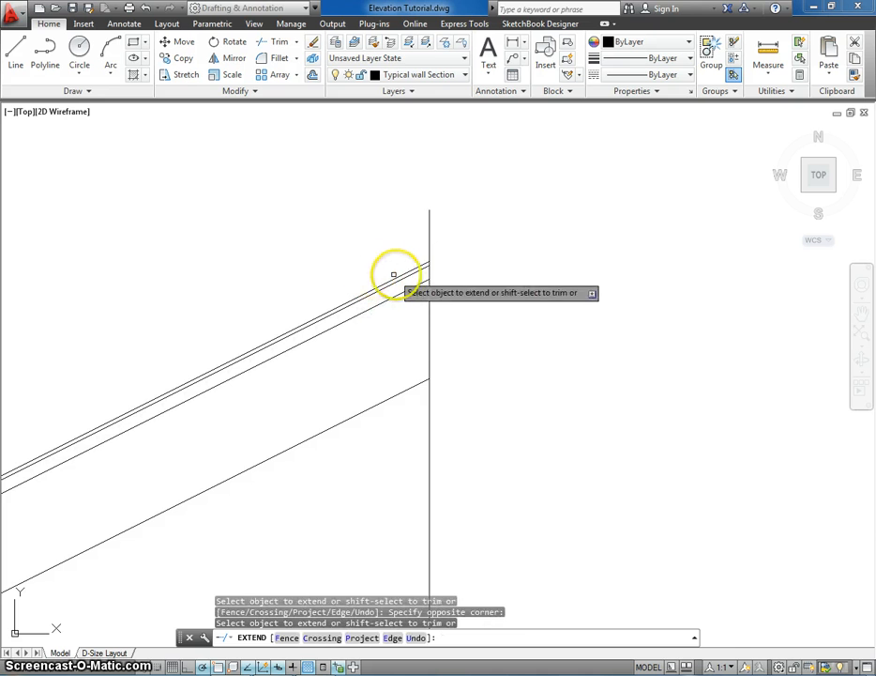
key("Escape")
Step: Trim the part of the vertical ridge line that projects above the topmost roof line
type("tr")
key("Return")
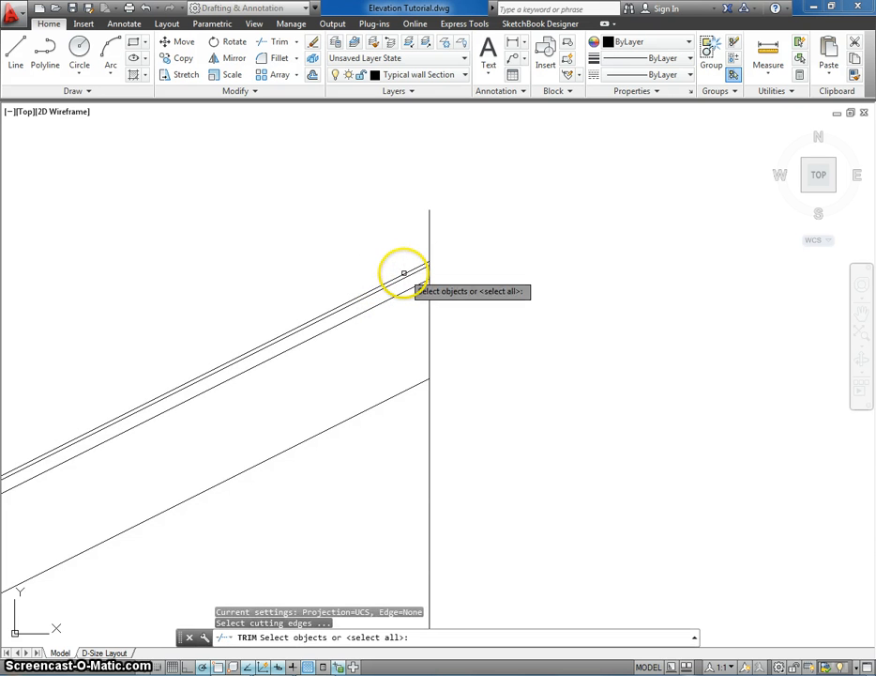
key("Return")
left_click(448, 242)
left_click(413, 206)
key("Escape")
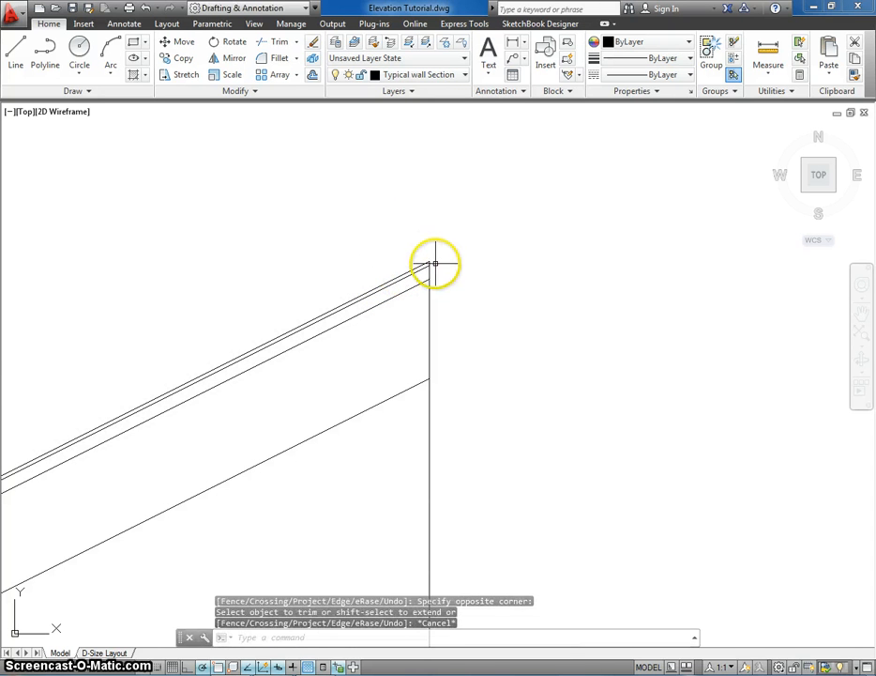
Step: Turn on the Wall Elevation Projection Lines layer
scroll(432, 264, "down", 2)
scroll(430, 266, "down", 5)
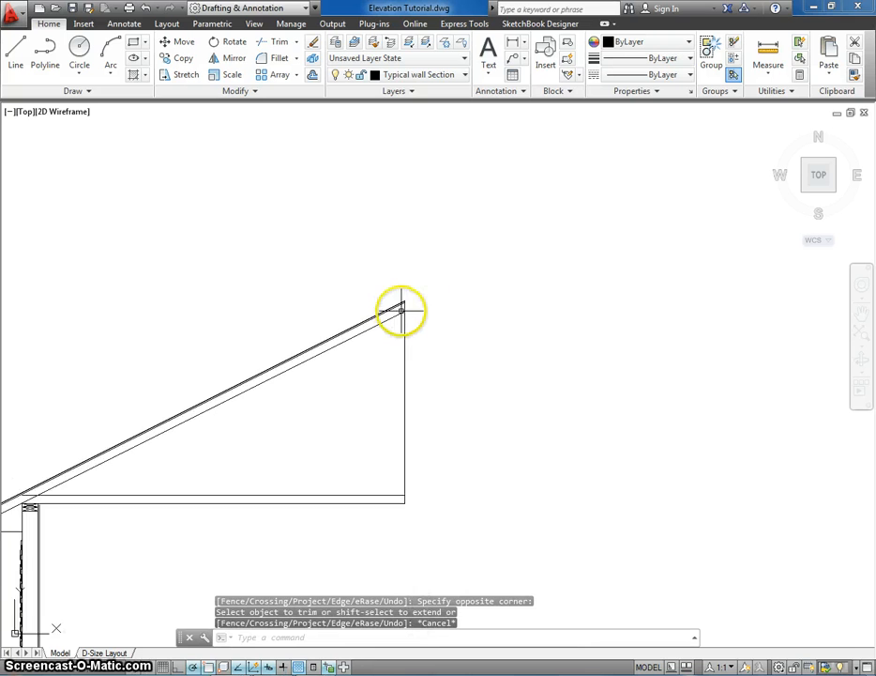
middle_click_drag(499, 291, 516, 293)
left_click(414, 79)
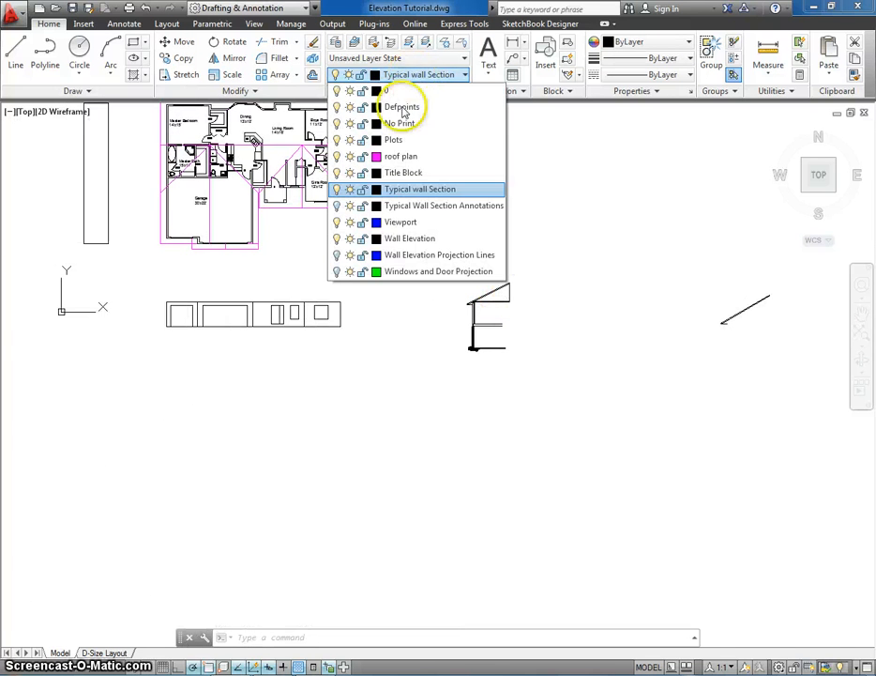
left_click(337, 255)
left_click(382, 371)
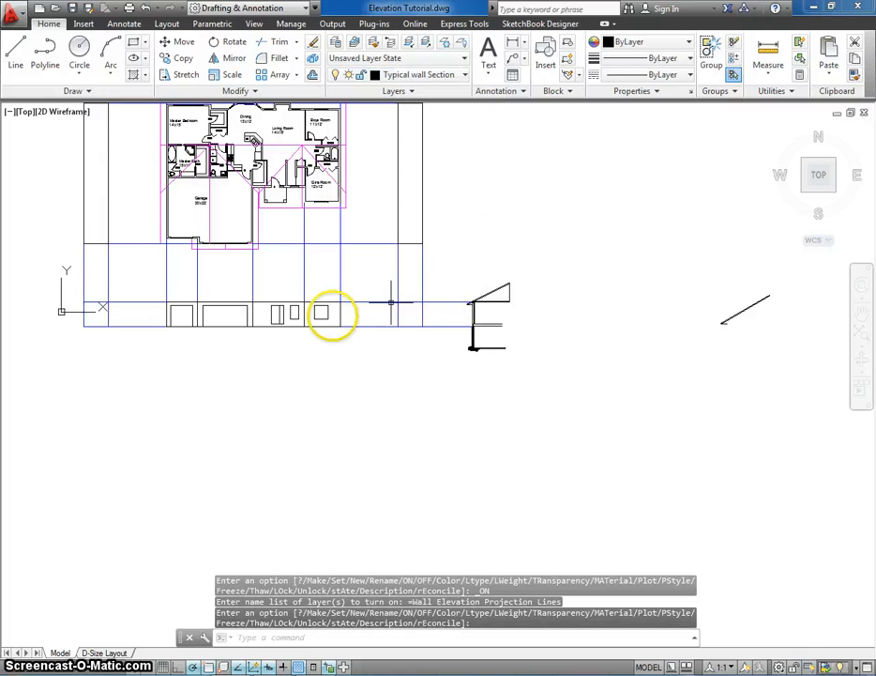
Step: Create a layer named Roof Elevation Projection Lines and set its color to red
middle_click_drag(331, 314, 362, 401)
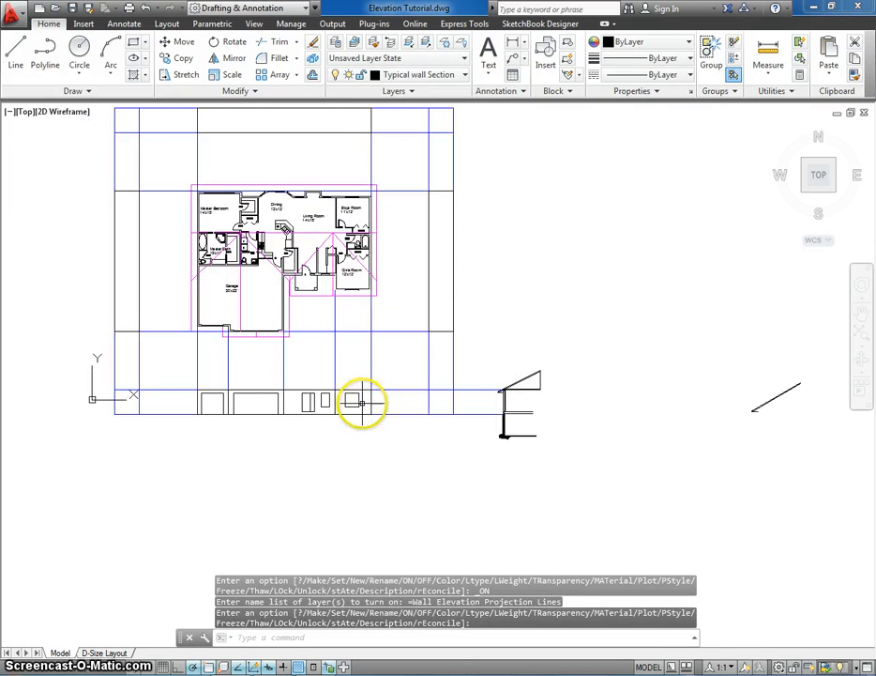
left_click(337, 43)
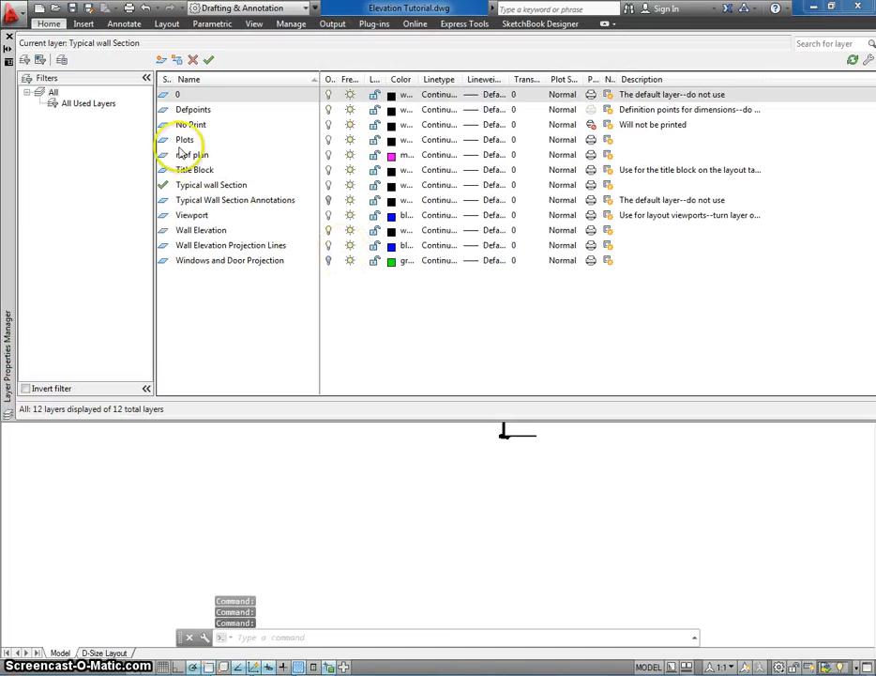
left_click(161, 61)
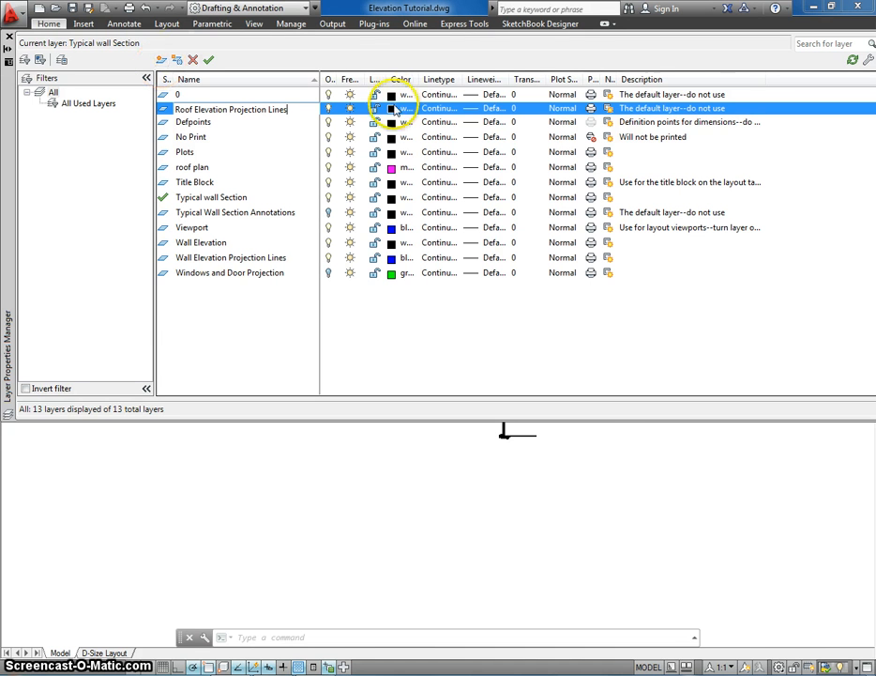
left_click(393, 109)
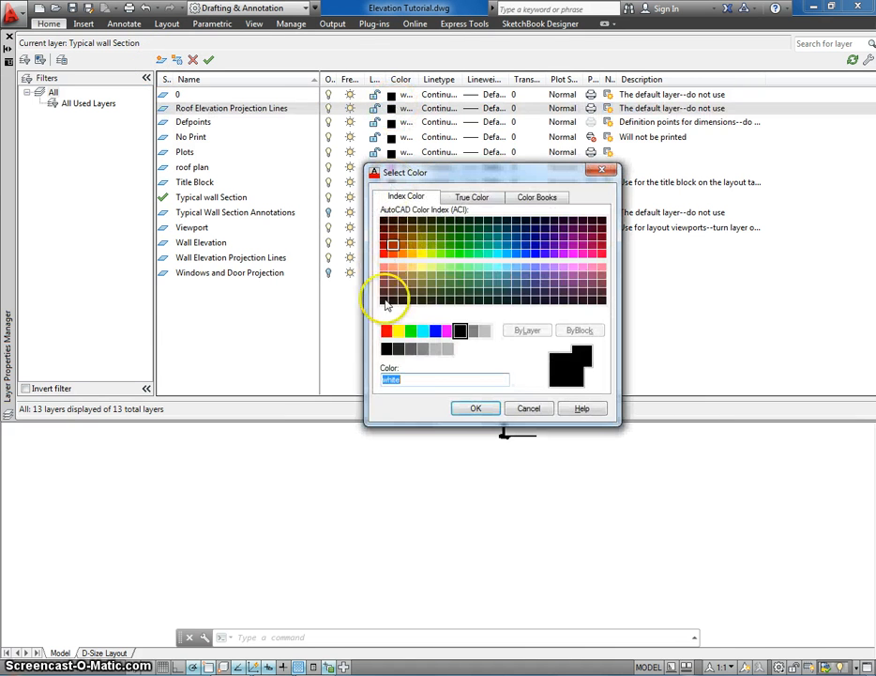
left_click(386, 331)
left_click(476, 408)
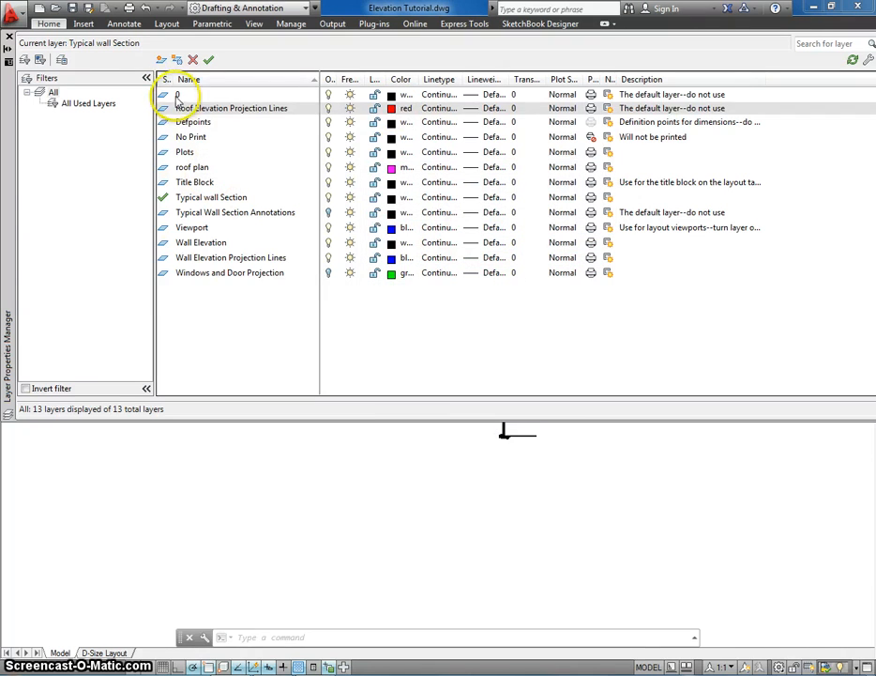
Step: Create a layer named Roof Elevations with the color white, and close the layer manager
left_click(161, 60)
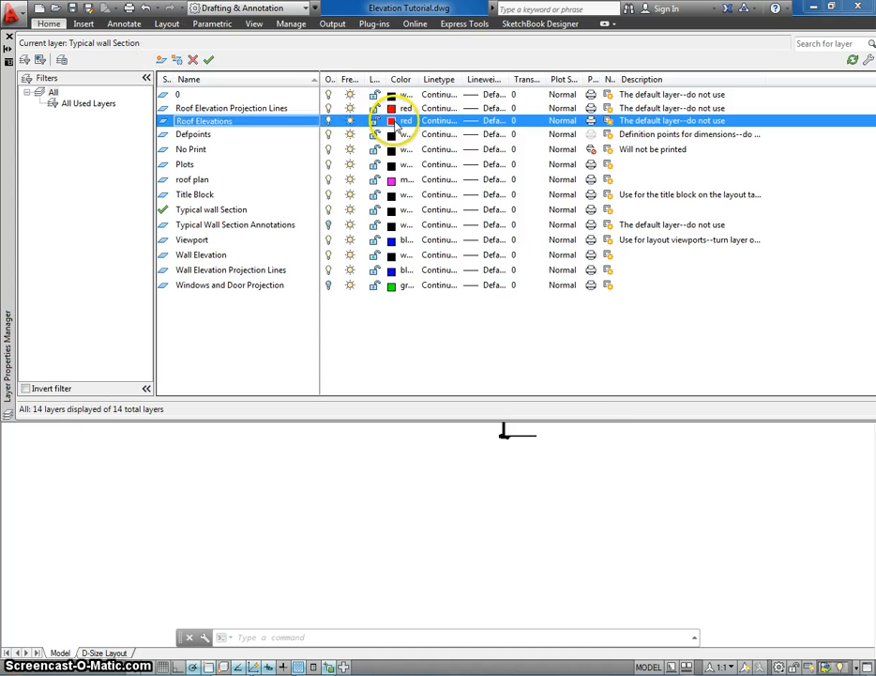
left_click(394, 122)
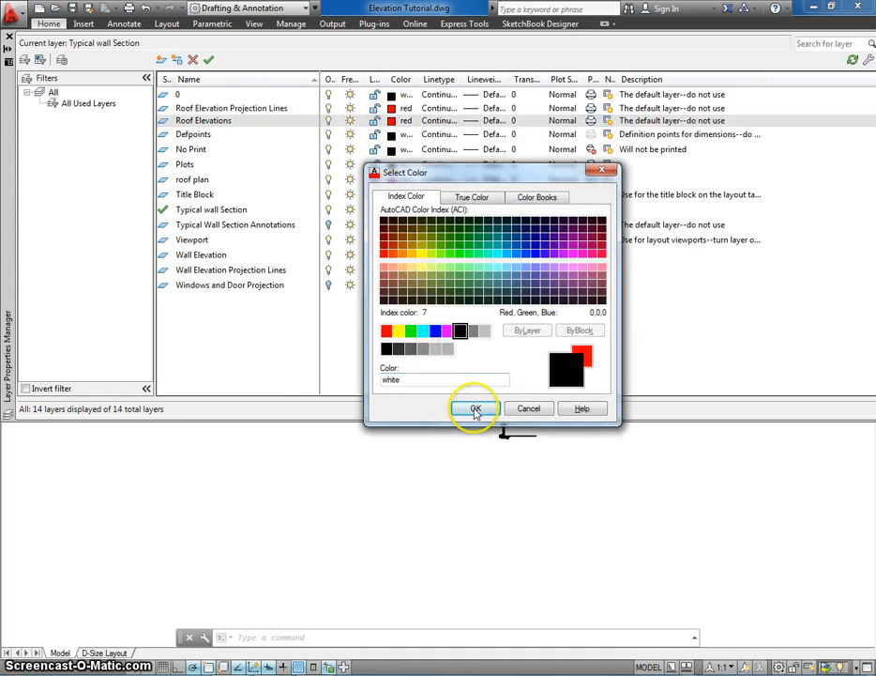
left_click(476, 410)
left_click(9, 38)
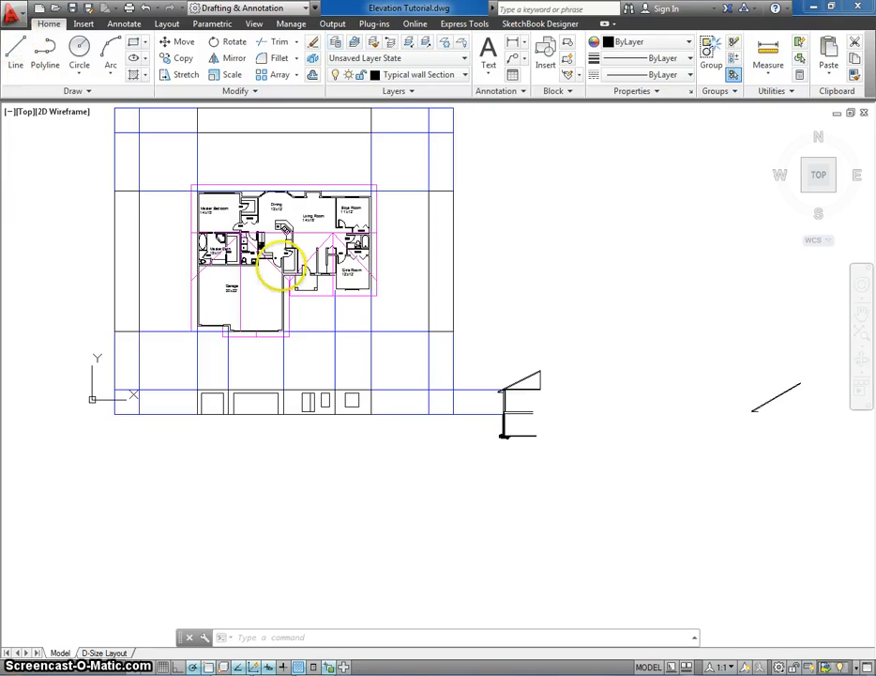
Step: Make Roof Elevation Projection Lines the current layer
middle_click_drag(412, 320, 391, 340)
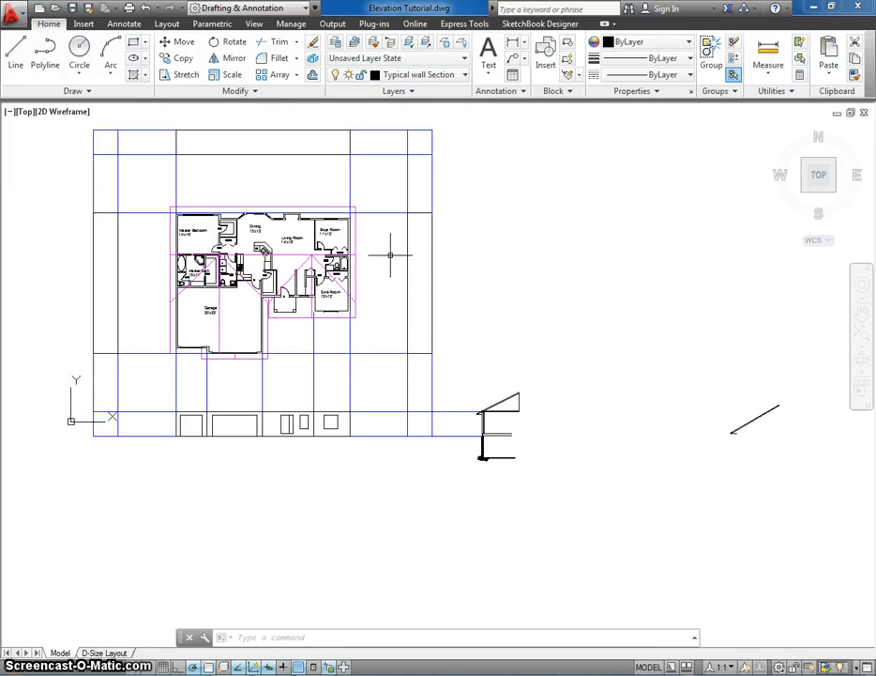
left_click(419, 77)
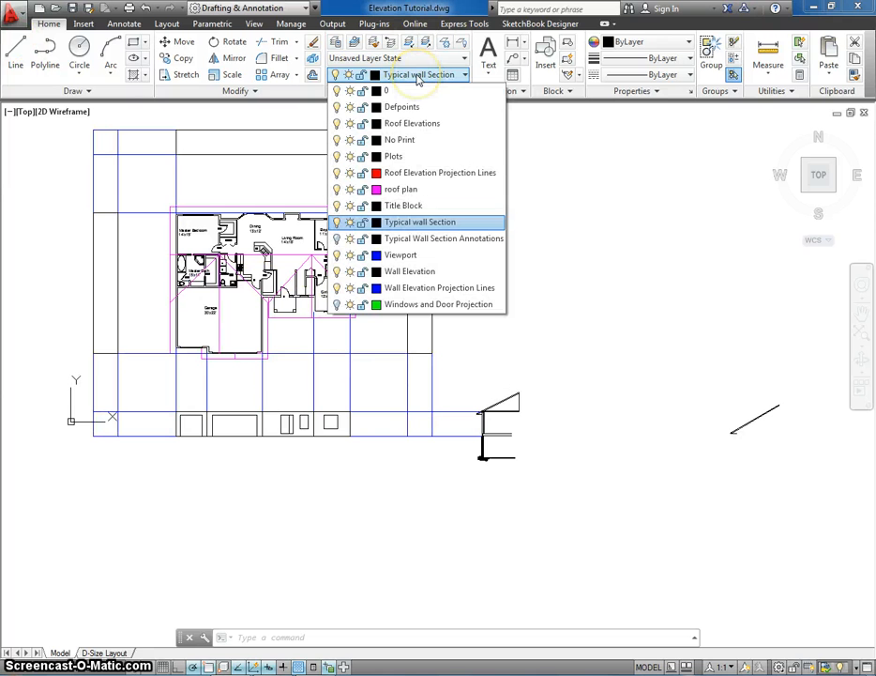
left_click(415, 172)
Step: Draw a horizontal projection line from the roof peak of the typical wall section to the far-left vertical projection line
left_click(16, 54)
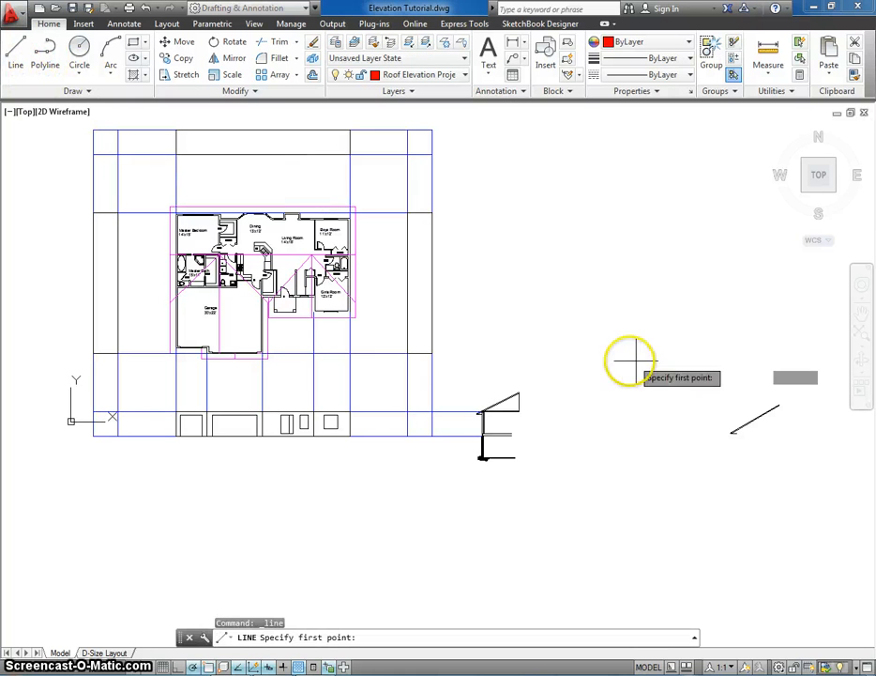
scroll(513, 398, "up", 2)
scroll(513, 399, "up", 7)
scroll(576, 325, "up", 9)
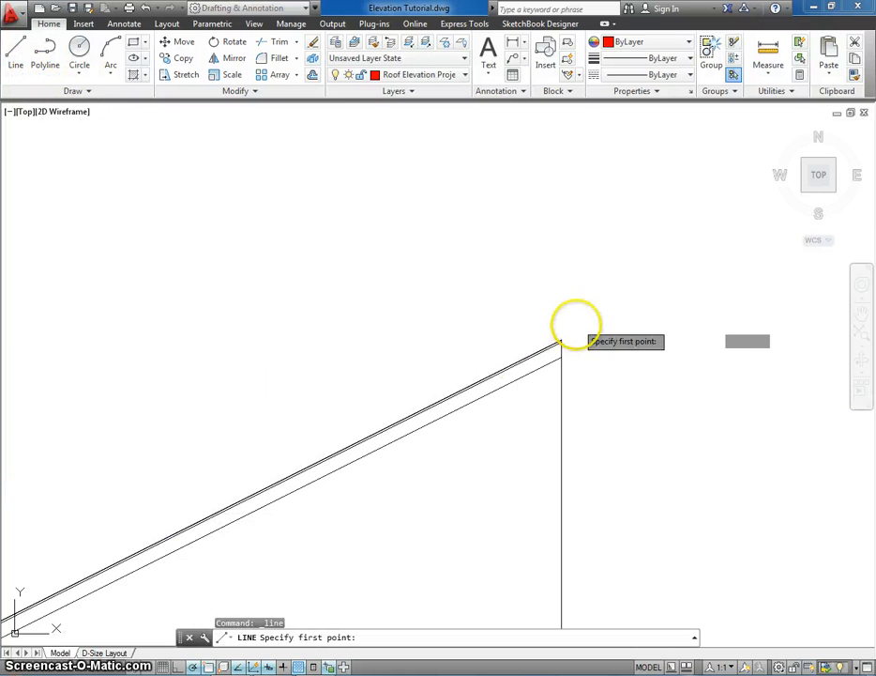
scroll(496, 420, "up", 5)
middle_click_drag(421, 515, 442, 391)
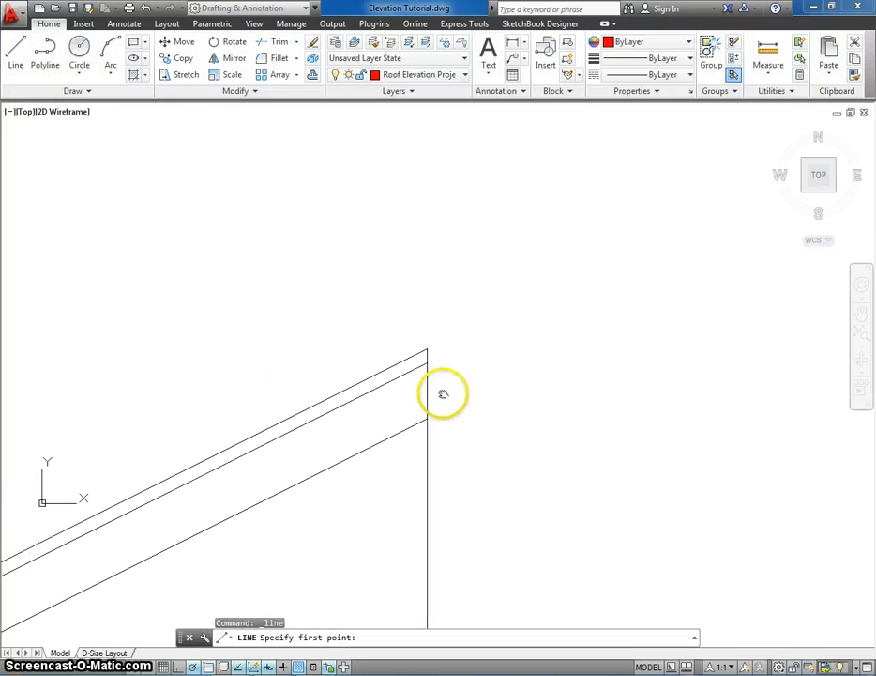
left_click(426, 349)
scroll(226, 357, "down", 15)
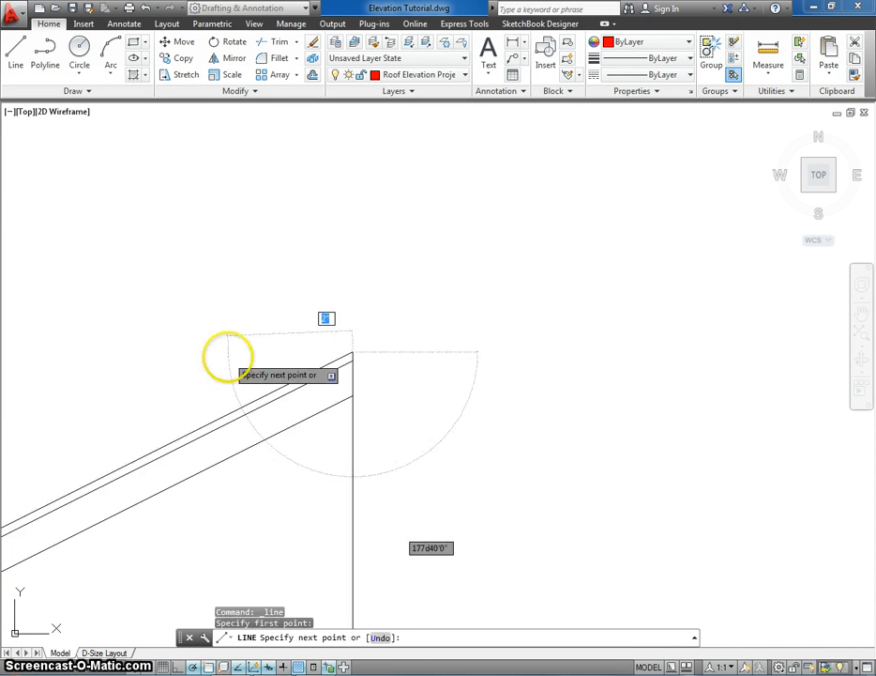
middle_click_drag(188, 357, 730, 372)
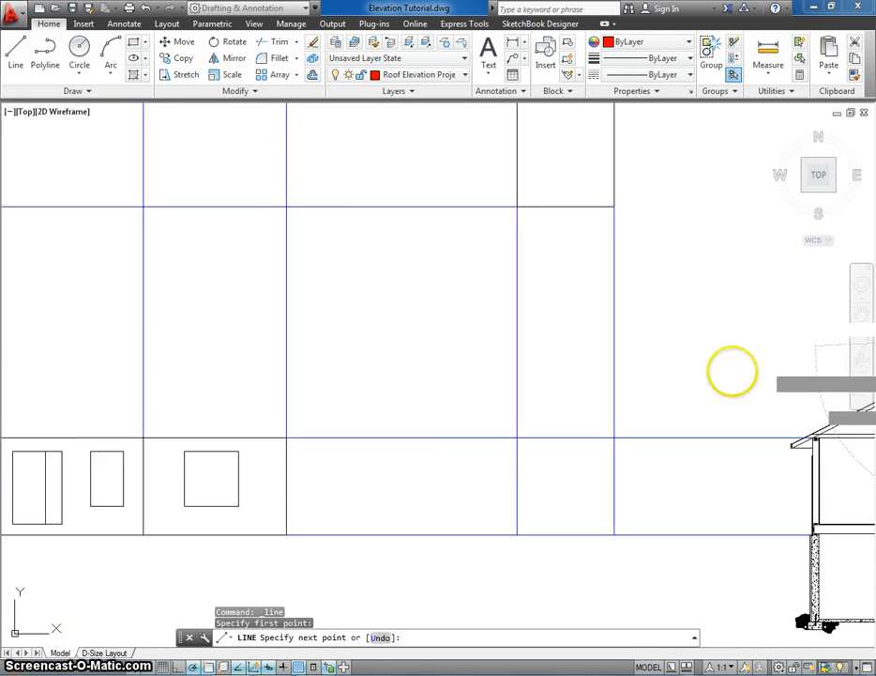
scroll(730, 372, "down", 5)
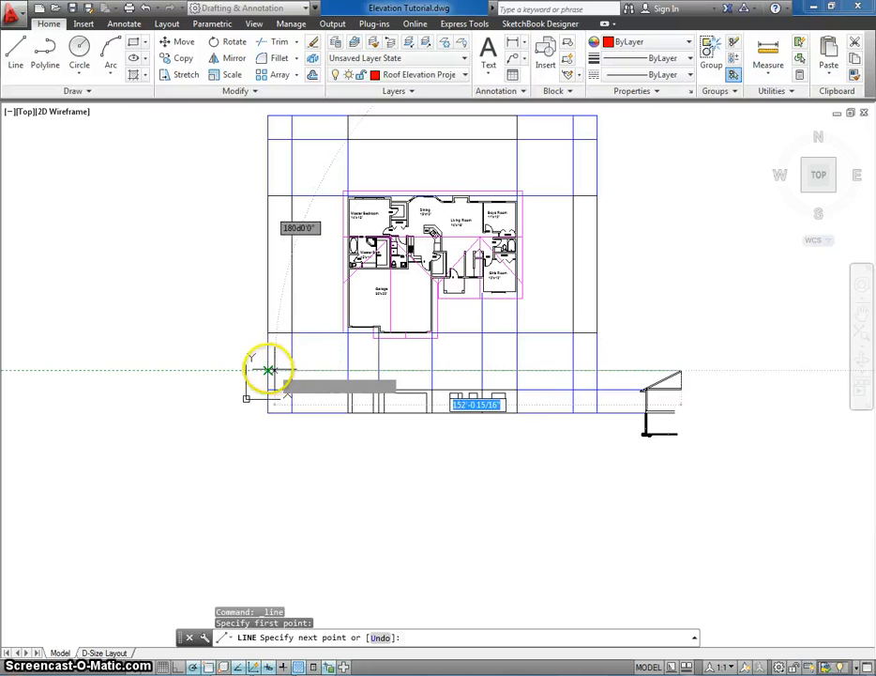
left_click(268, 371)
key("Escape")
Step: Project the roof plan's corner beside the Girls Room straight down to the base line of the front elevation
scroll(427, 391, "up", 5)
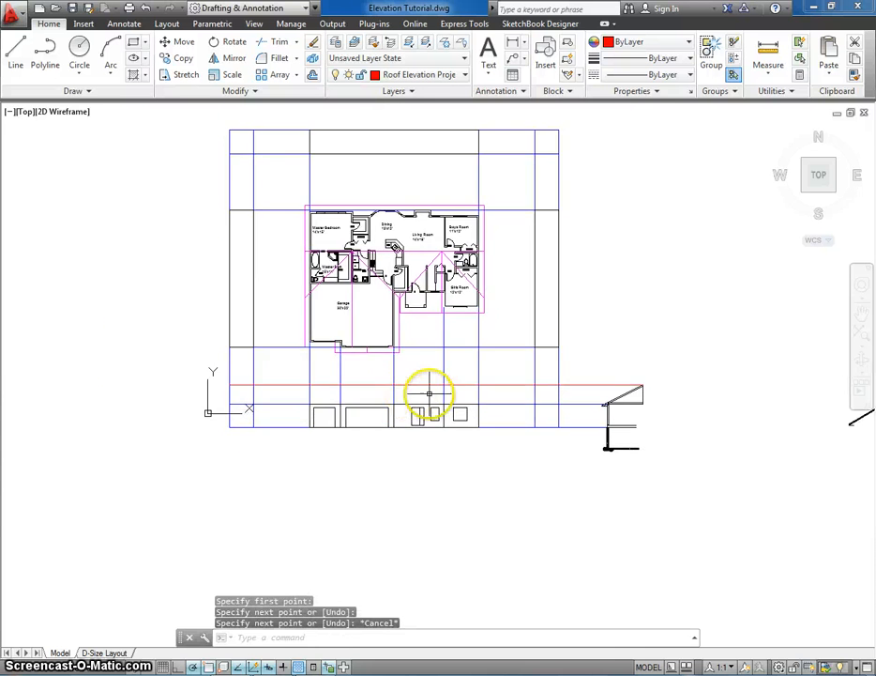
middle_click_drag(429, 393, 438, 372)
key("Return")
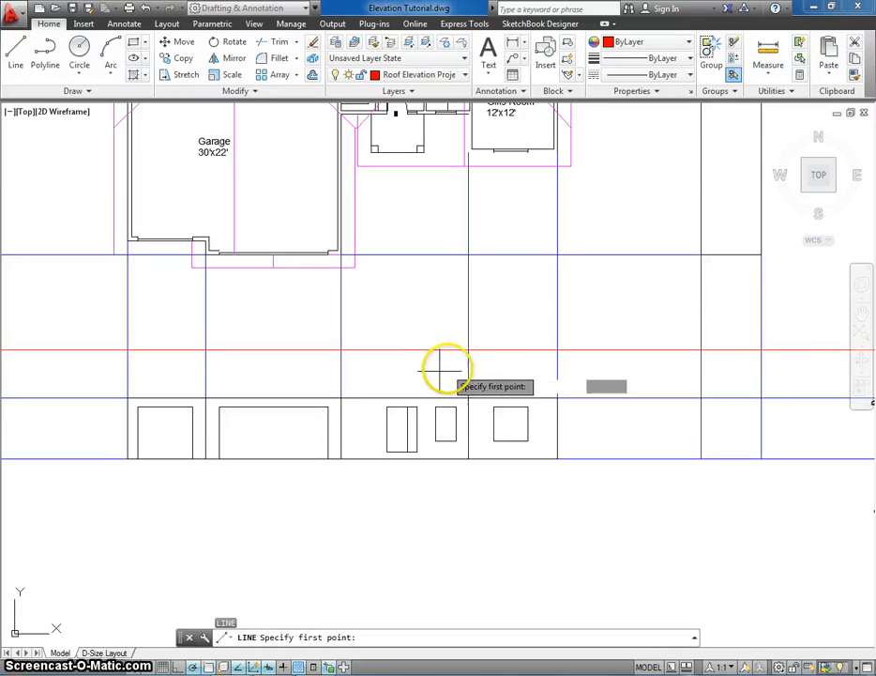
left_click(571, 167)
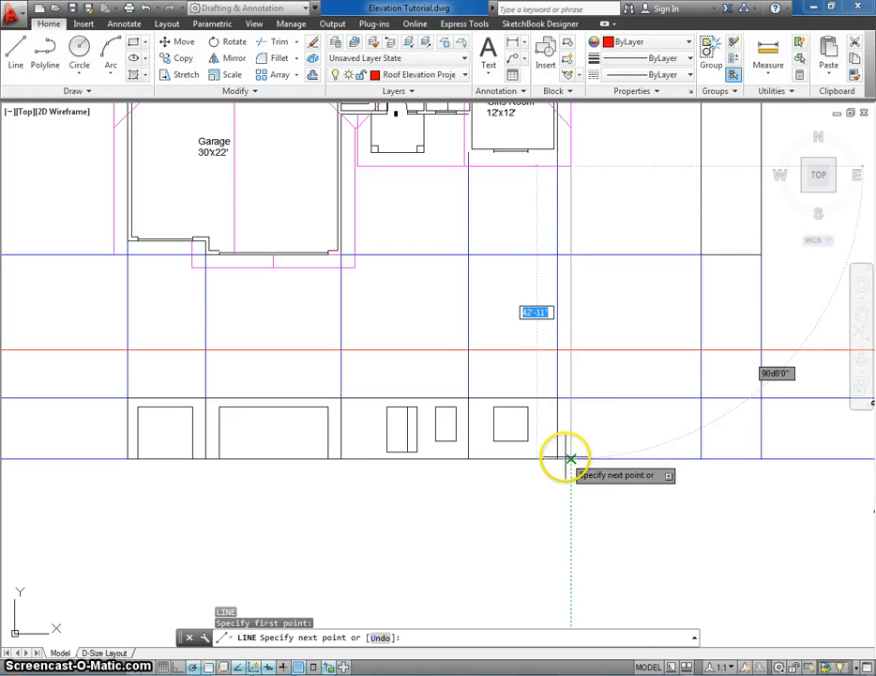
left_click(571, 459)
key("Escape")
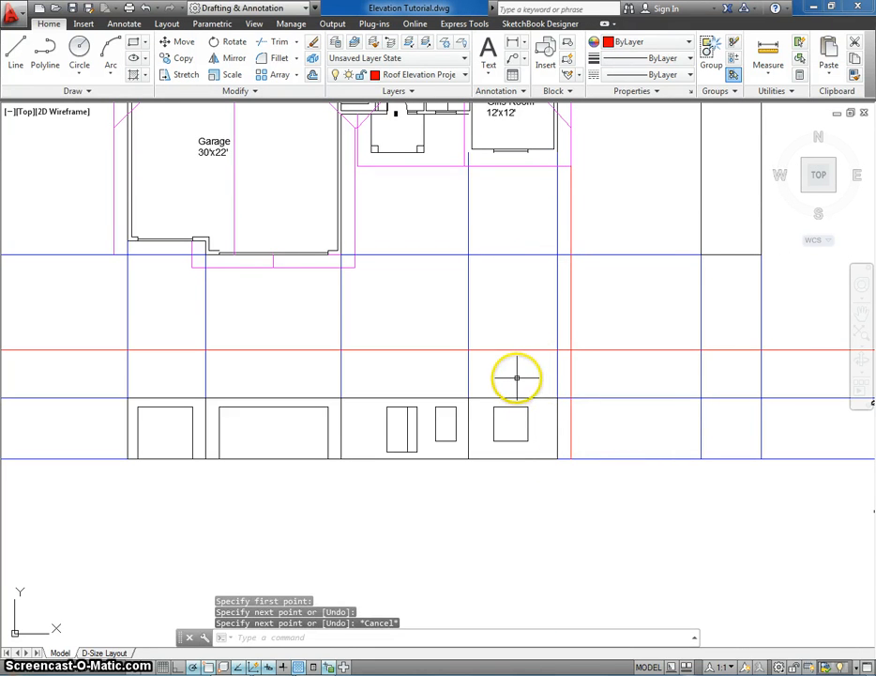
Step: Project the end of the roof plan's outer left edge beside the garage down to the front elevation's base line
key("Return")
middle_click_drag(68, 260, 141, 256)
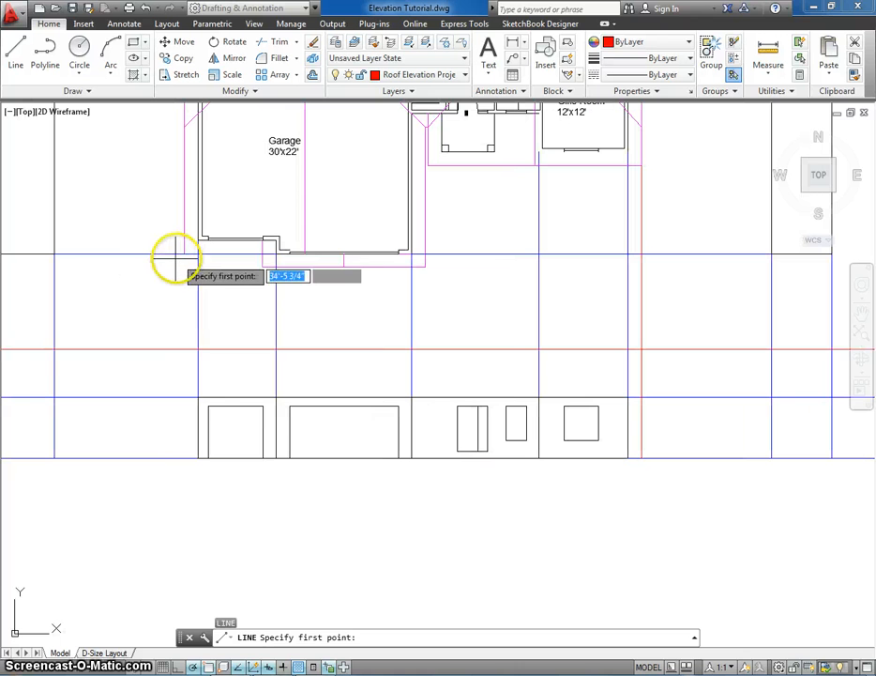
left_click(184, 254)
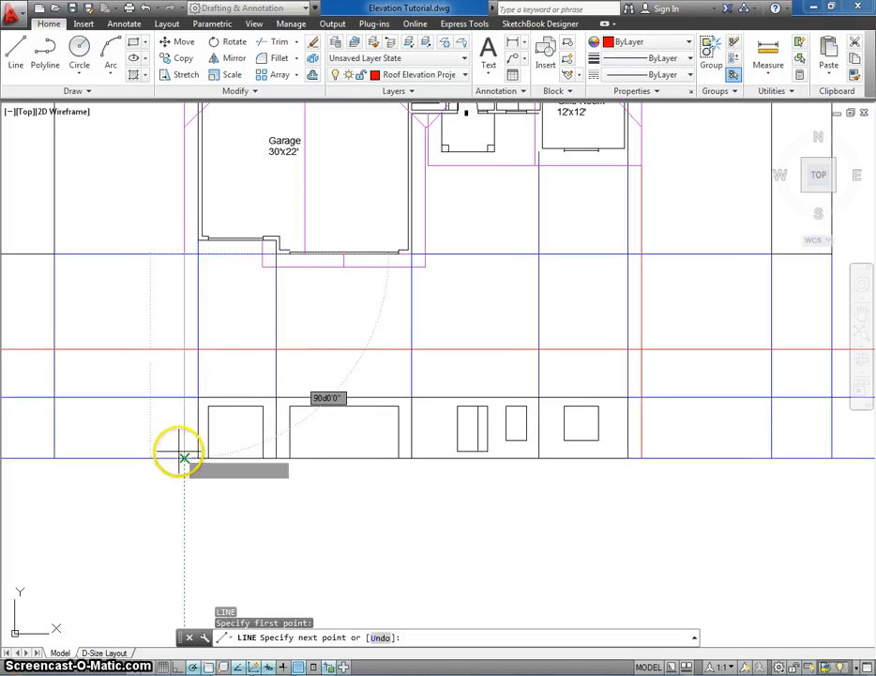
key("Escape")
Step: Project the right corner of the garage's front roof overhang vertically down to the front elevation's base line
middle_click_drag(225, 372, 191, 367)
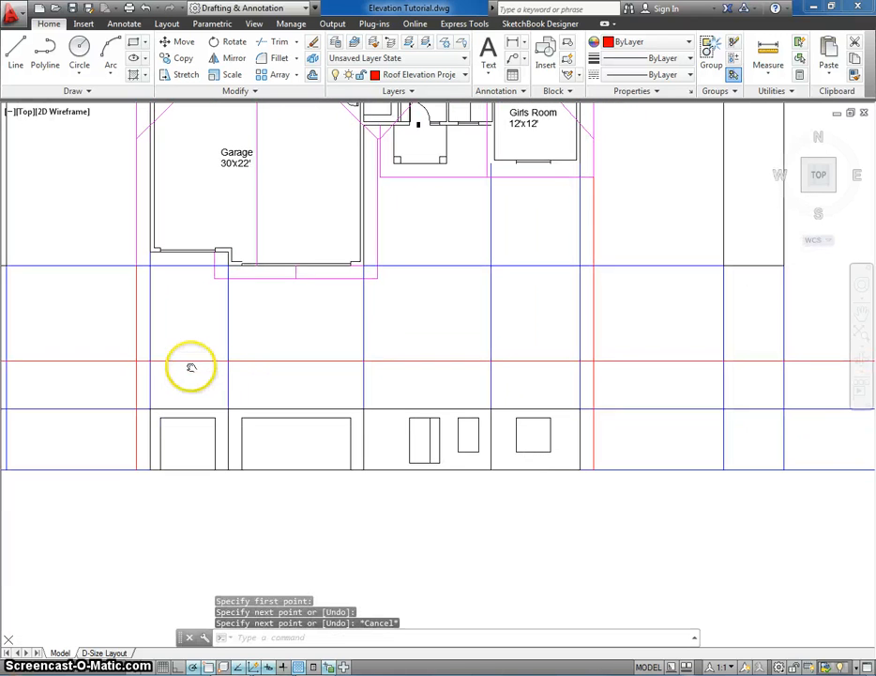
middle_click_drag(372, 261, 360, 302)
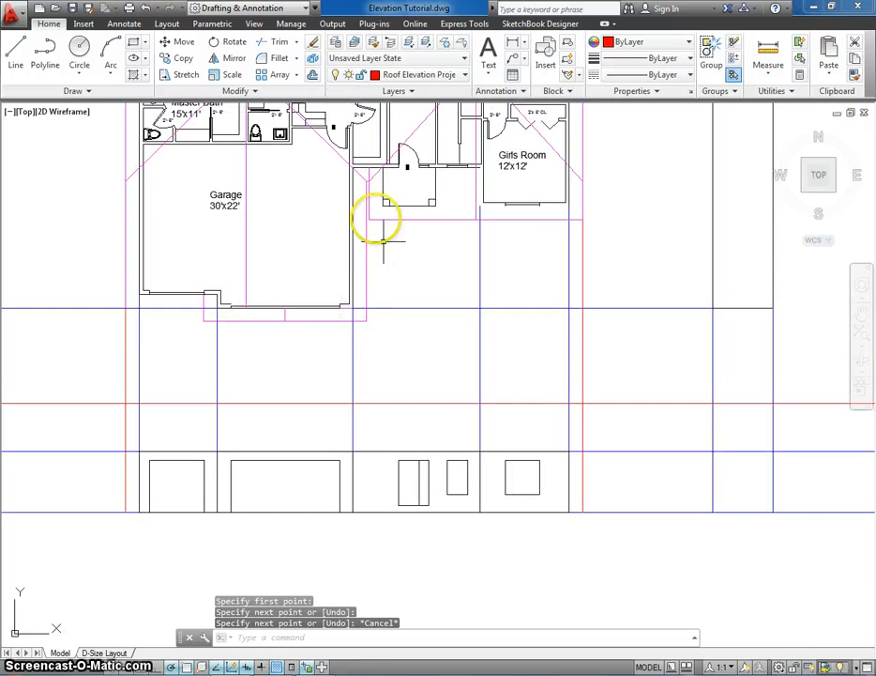
middle_click_drag(351, 349, 359, 301)
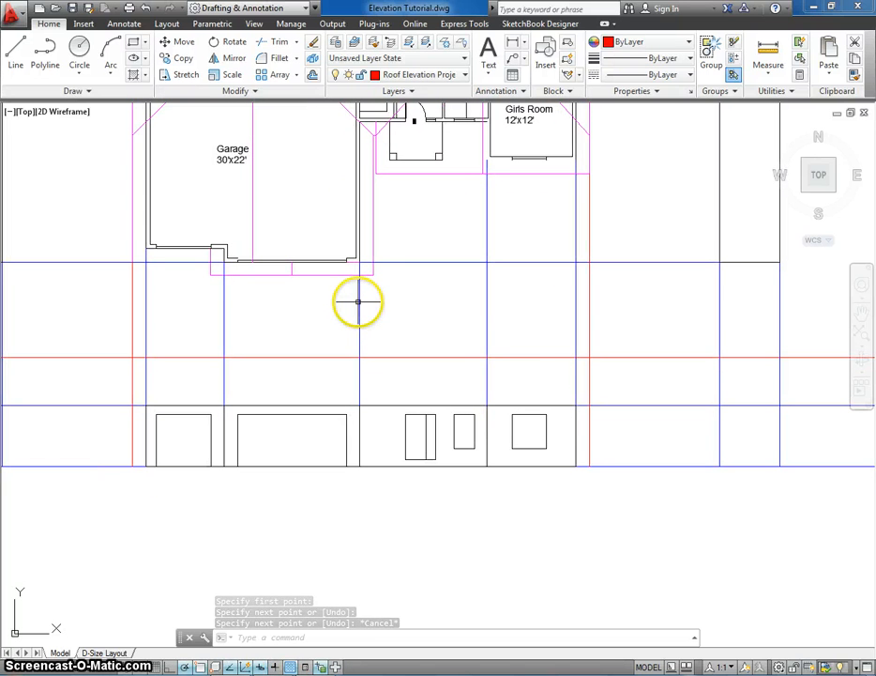
key("space")
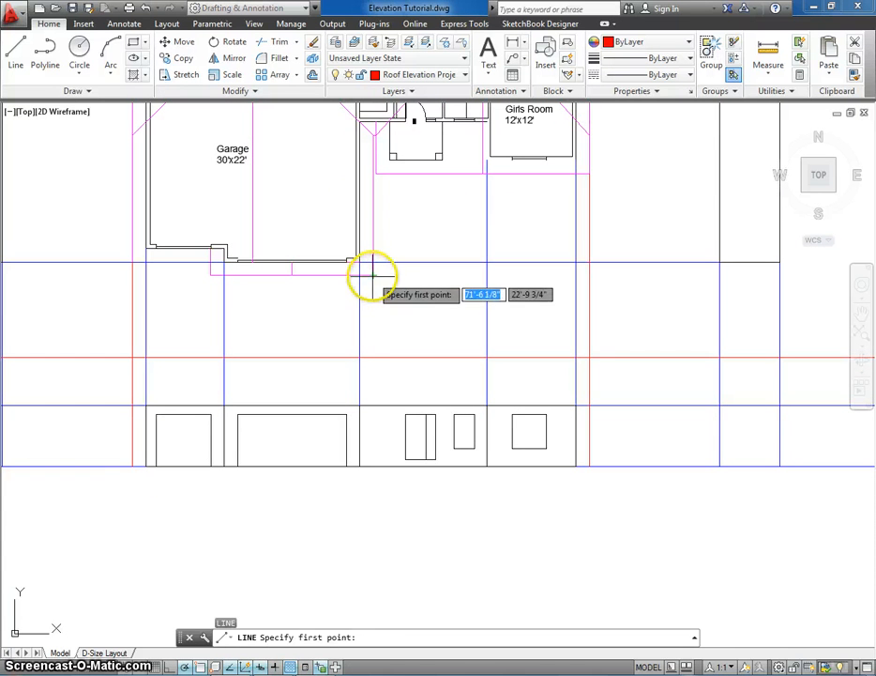
left_click(372, 274)
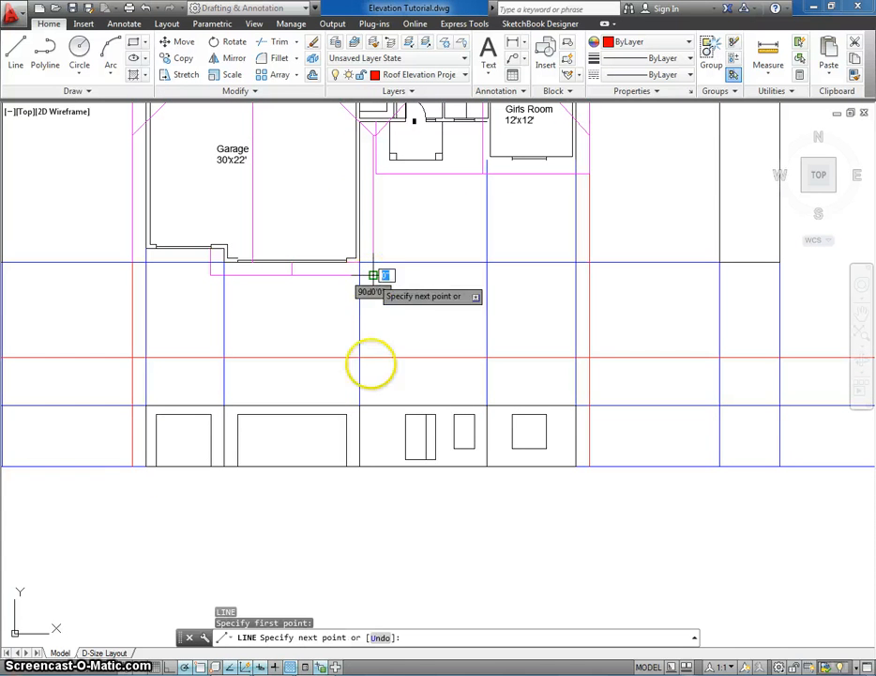
left_click(373, 467)
key("Escape")
Step: Project the left corner of the garage's front roof overhang vertically down to the front elevation's base line
key("space")
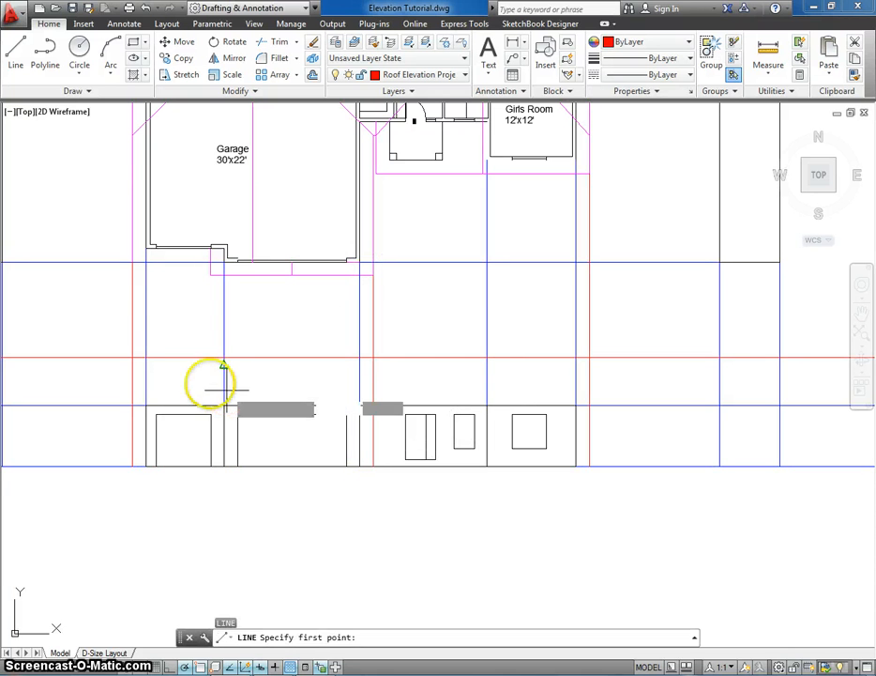
left_click(210, 274)
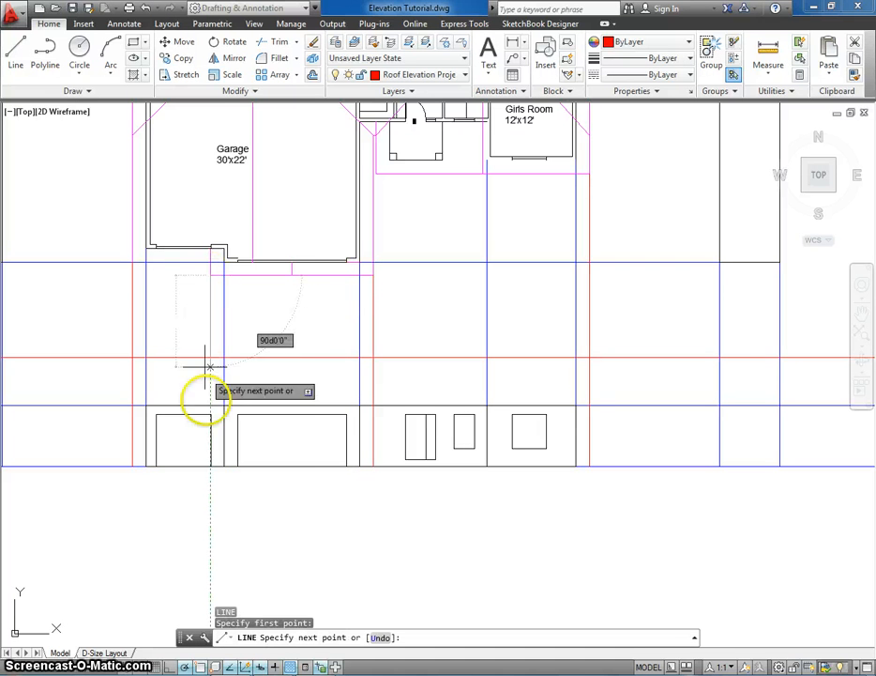
scroll(206, 461, "up", 3)
scroll(206, 464, "up", 4)
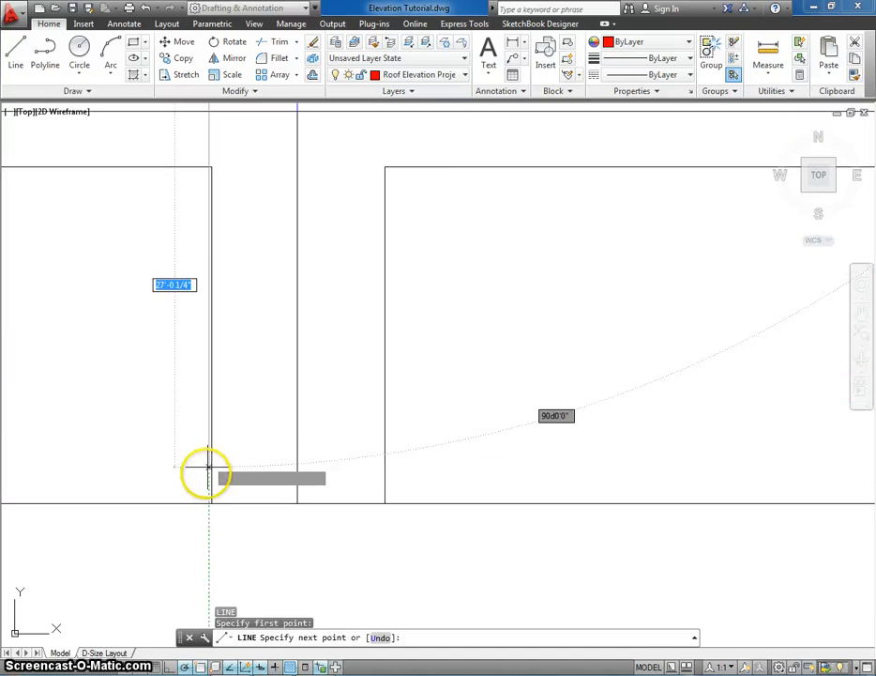
left_click(208, 518)
scroll(208, 518, "down", 6)
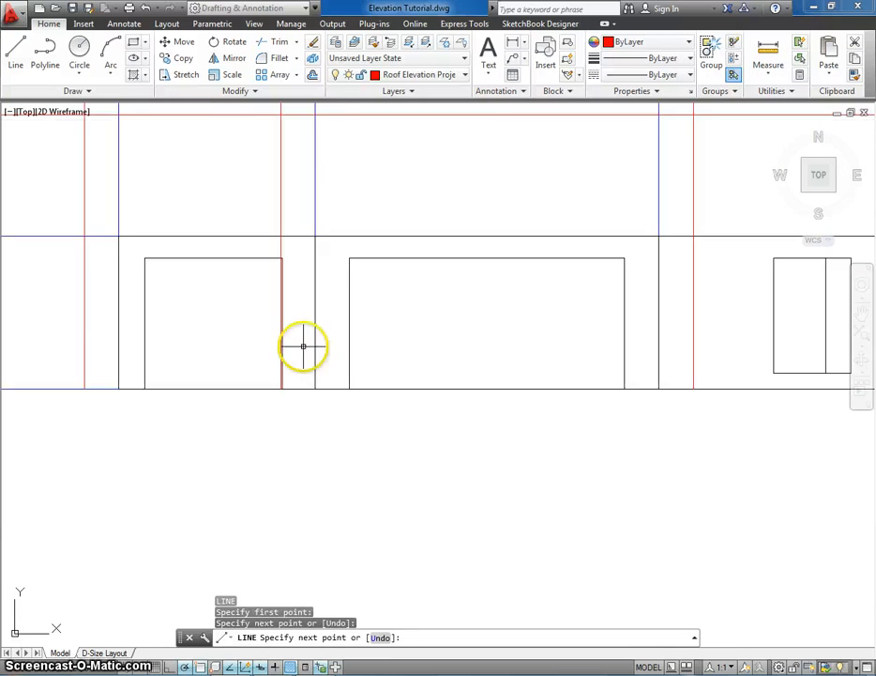
key("Escape")
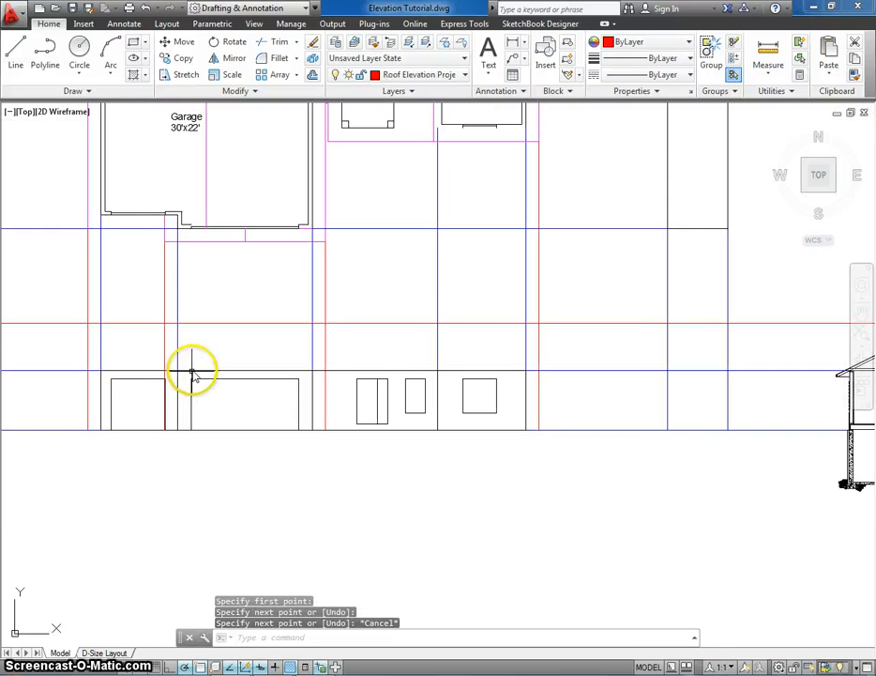
Step: Project the lower-left corner of the roof over the front porch vertically down to the front elevation's base line
key("Return")
scroll(215, 388, "down", 2)
scroll(298, 199, "up", 5)
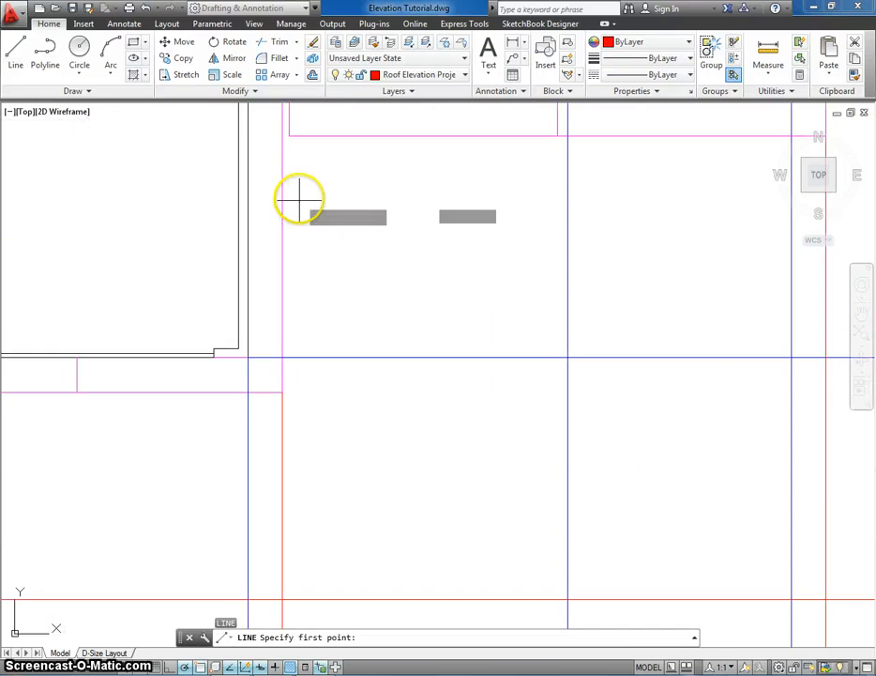
scroll(291, 215, "up", 2)
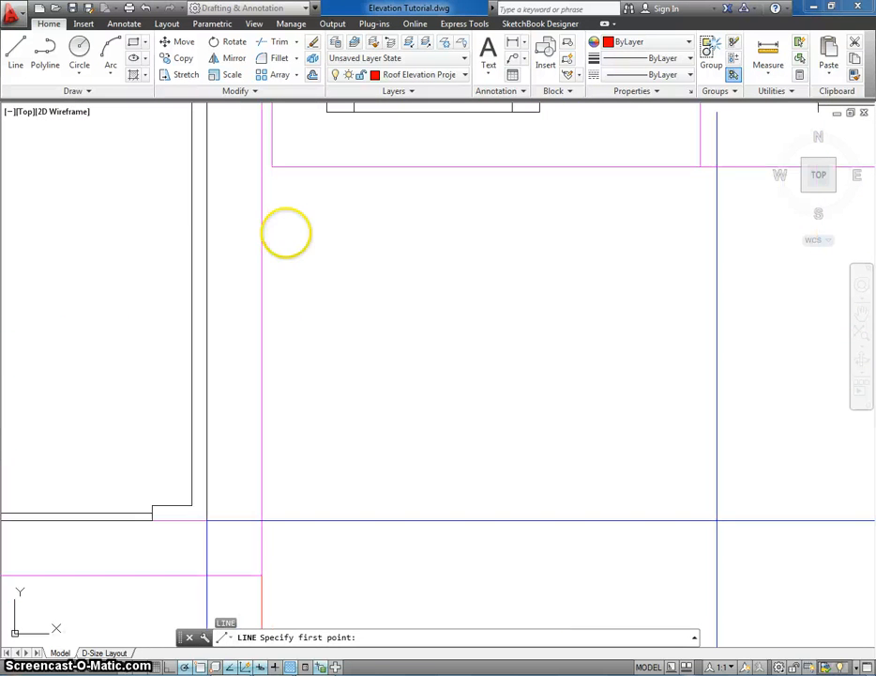
left_click(272, 167)
scroll(275, 315, "down", 6)
middle_click_drag(274, 315, 280, 153)
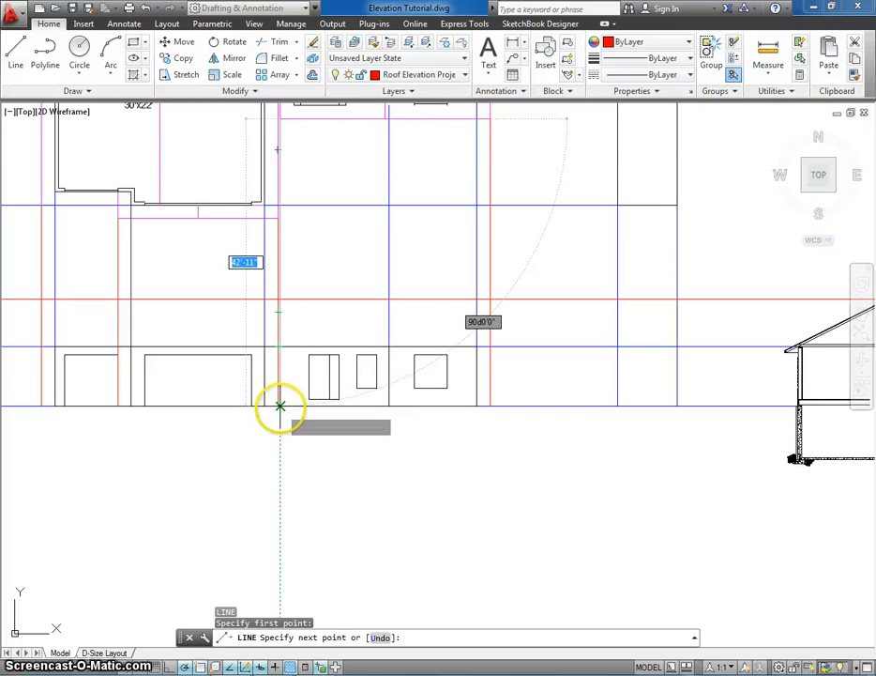
scroll(278, 405, "up", 4)
left_click(274, 405)
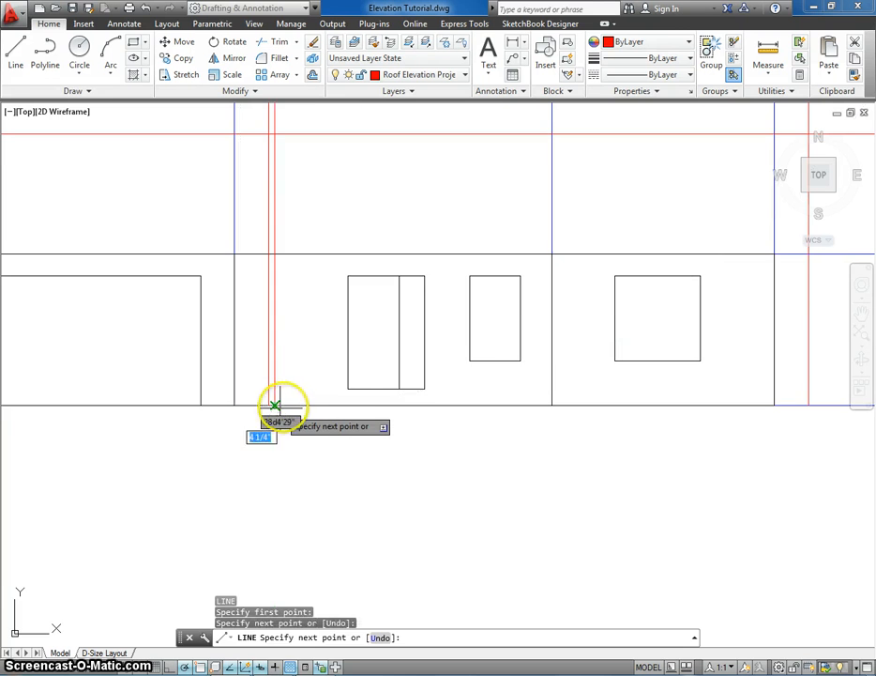
key("Escape")
Step: Draw a horizontal projection line from the bottom outer corner of the wall section's fascia to the far-left vertical projection line
scroll(300, 359, "down", 8)
mouse_move(299, 359)
middle_mouse_down()
mouse_move(293, 373)
mouse_move(340, 319)
mouse_move(313, 379)
mouse_move(317, 364)
middle_mouse_up()
scroll(339, 319, "up", 4)
scroll(313, 375, "down", 2)
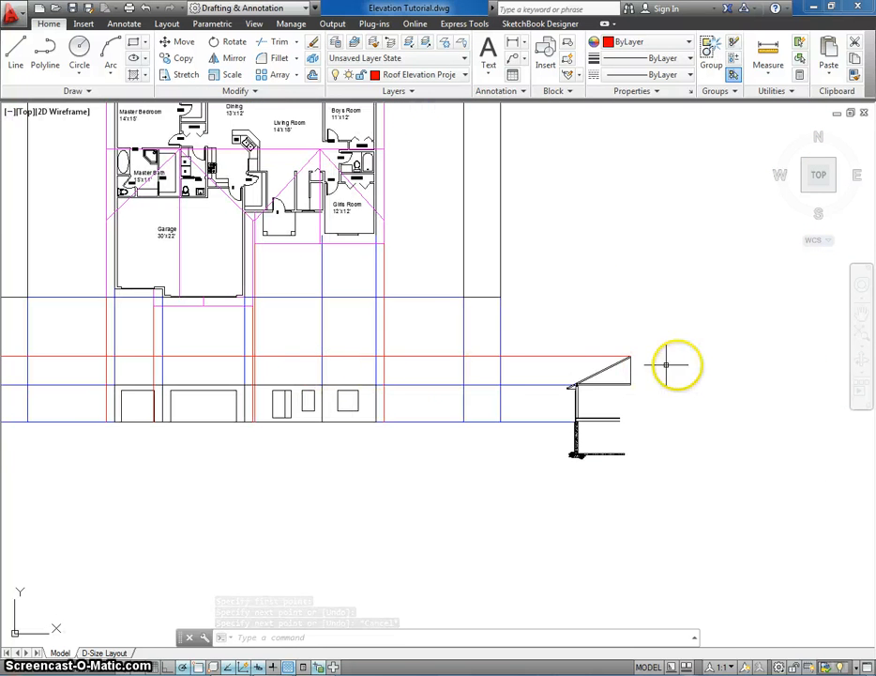
middle_click_drag(654, 374, 619, 385)
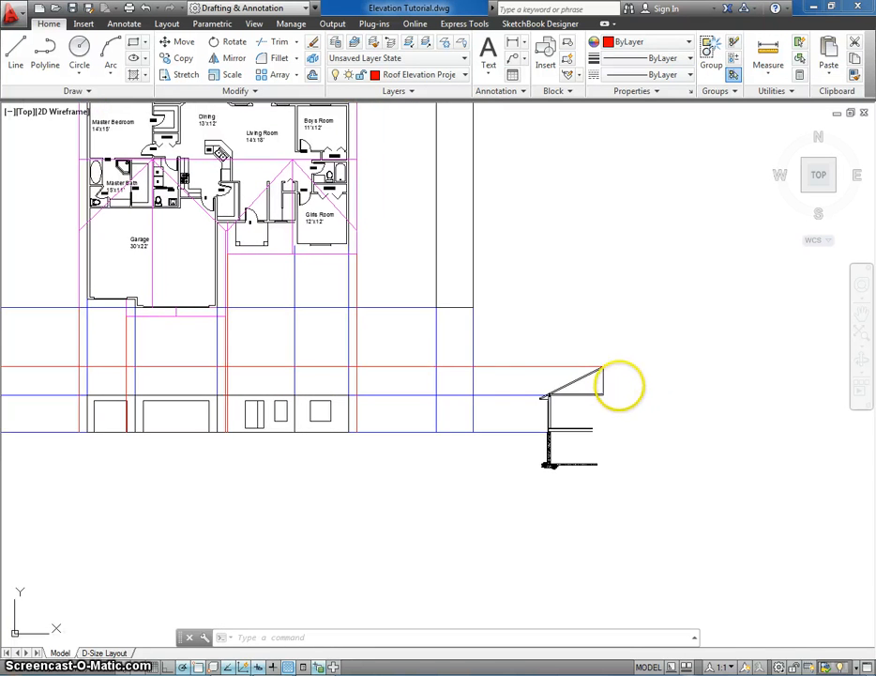
scroll(531, 399, "up", 2)
scroll(545, 401, "up", 8)
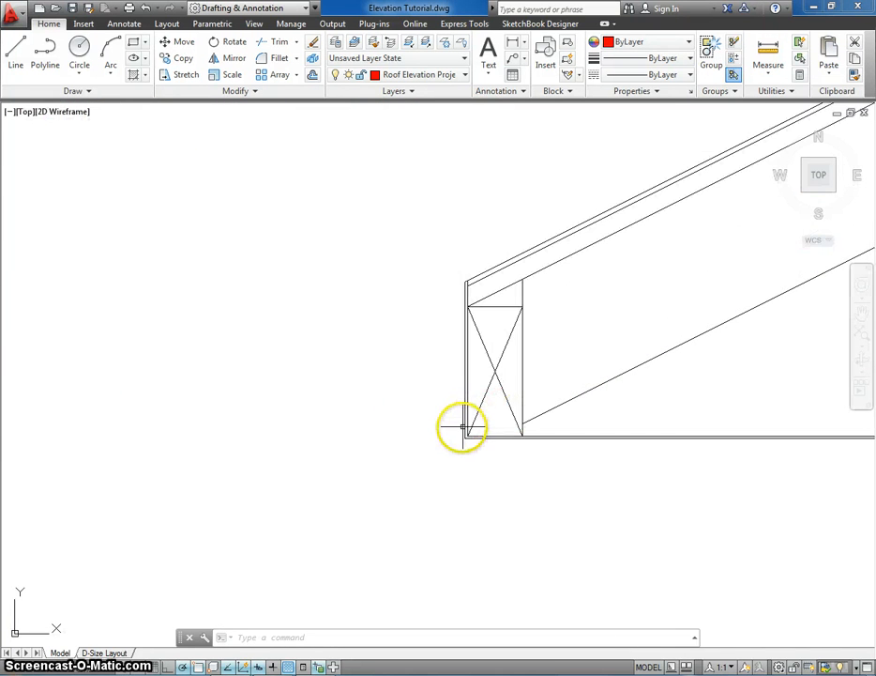
type("l")
key("Return")
scroll(456, 443, "up", 5)
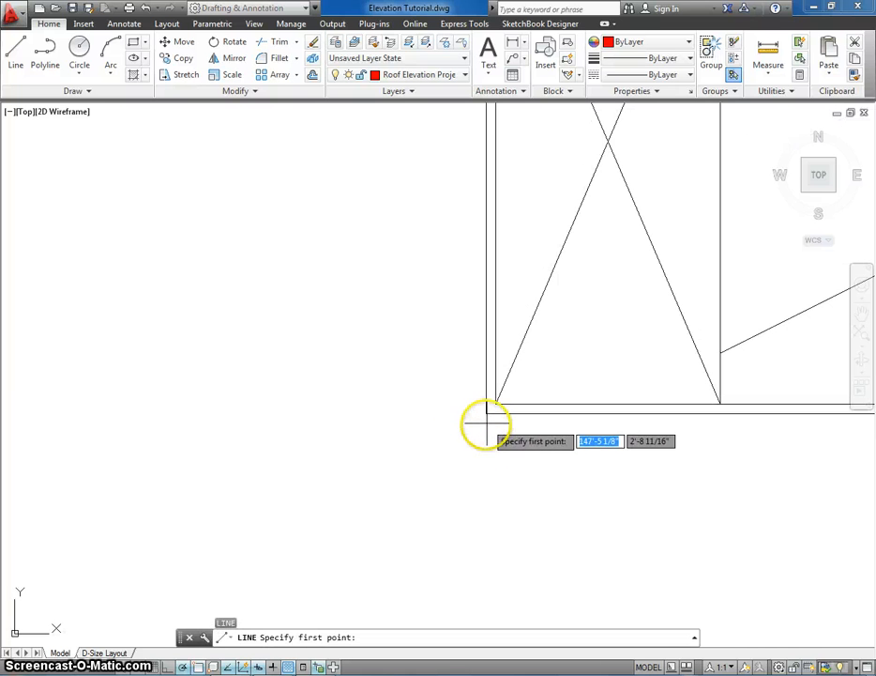
left_click(487, 413)
scroll(319, 412, "down", 5)
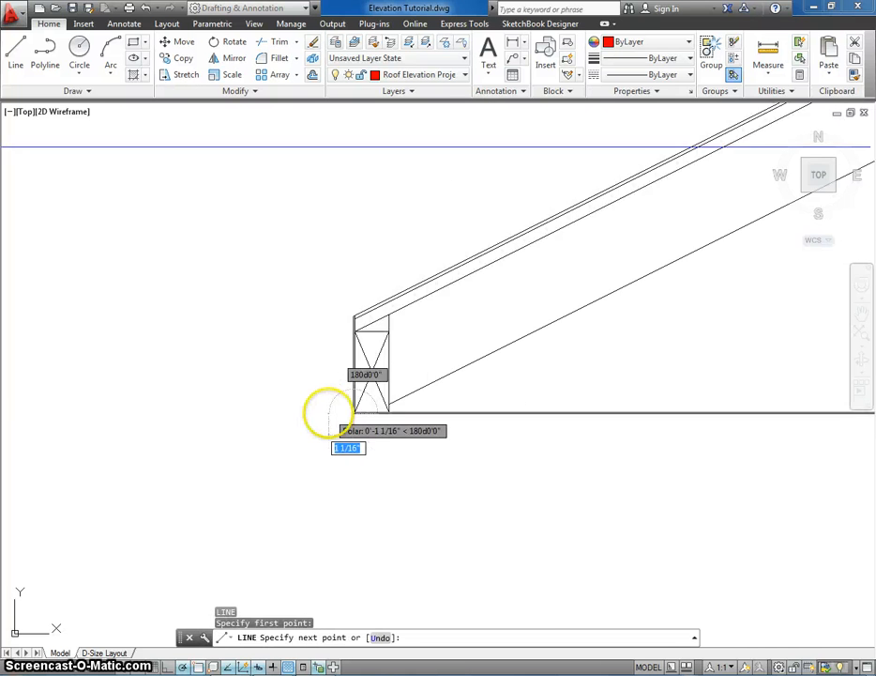
scroll(306, 413, "down", 2)
middle_click_drag(235, 413, 803, 425)
scroll(796, 424, "down", 9)
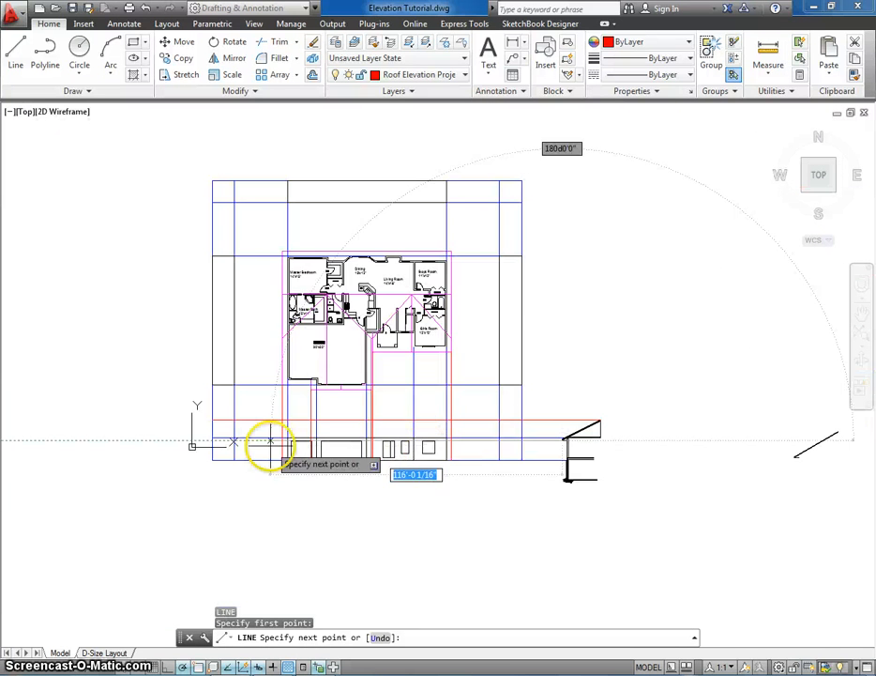
scroll(209, 448, "up", 5)
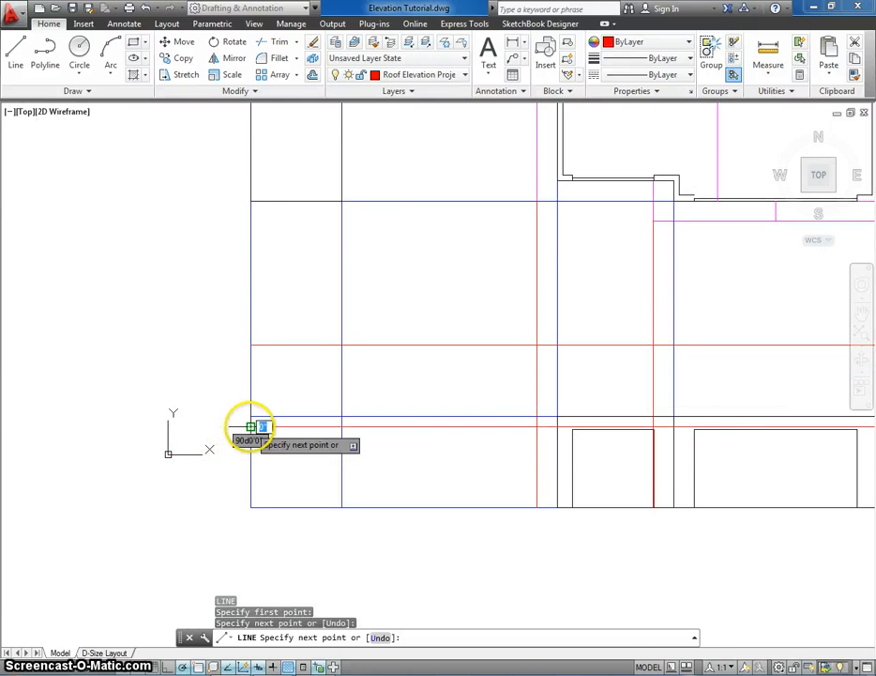
key("Escape")
Step: Draw a horizontal projection line from the top outer corner of the wall section's fascia to the far-left vertical projection line
scroll(259, 428, "down", 6)
scroll(364, 429, "up", 8)
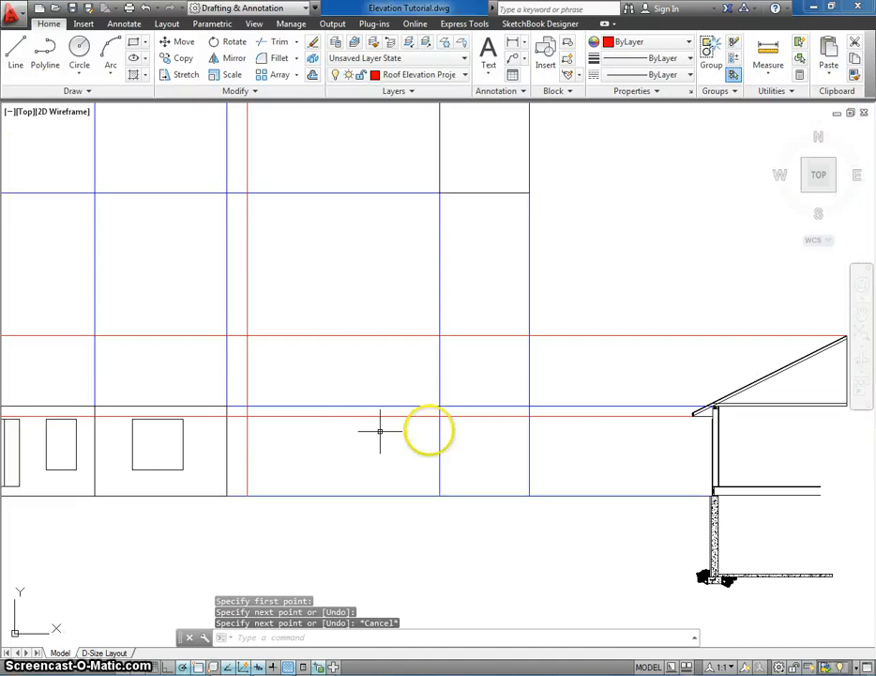
scroll(507, 419, "up", 5)
middle_click_drag(610, 413, 153, 440)
type("l")
key("Return")
scroll(465, 420, "up", 3)
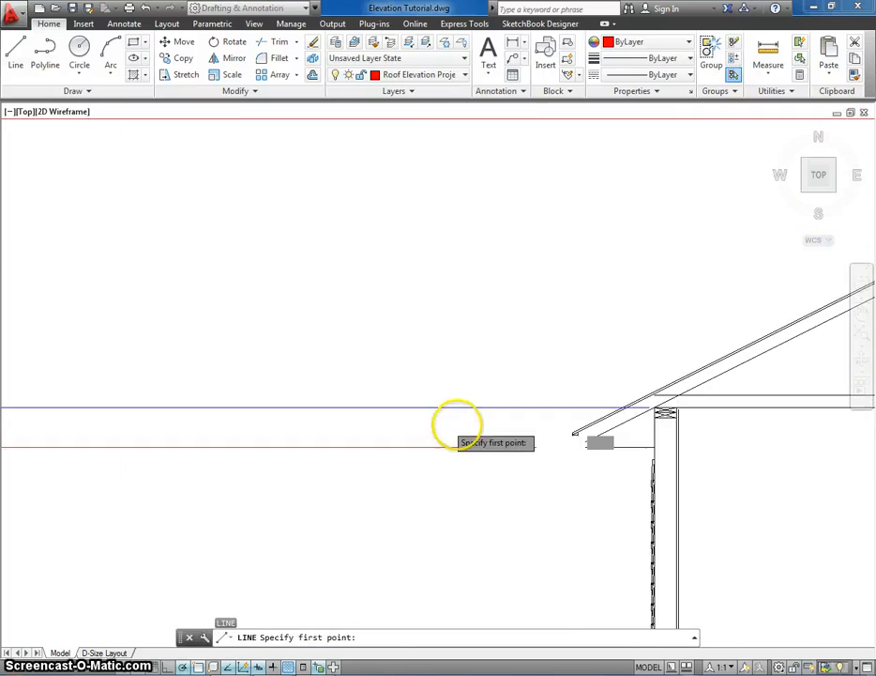
scroll(595, 431, "up", 8)
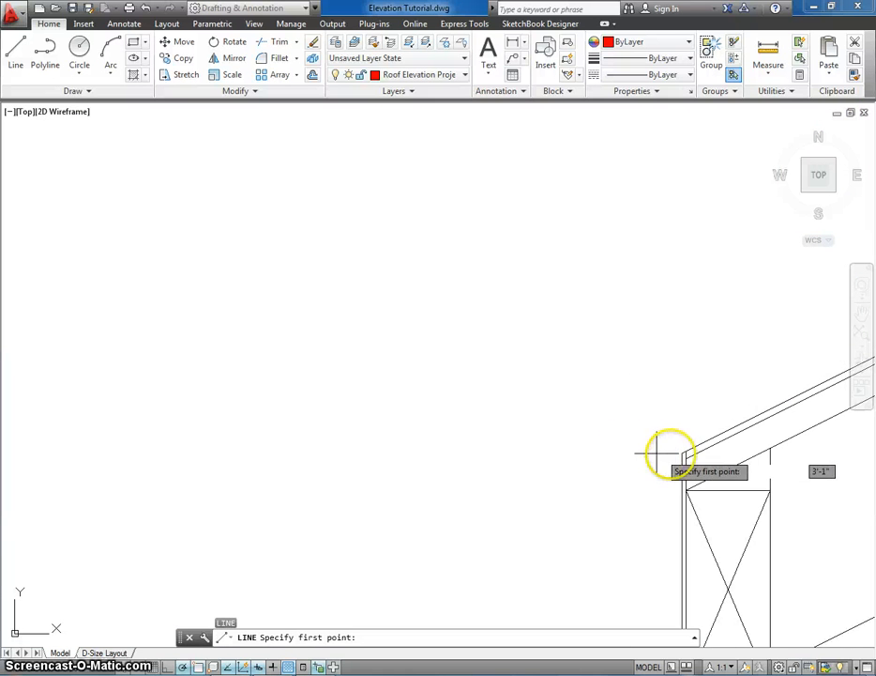
left_click(682, 454)
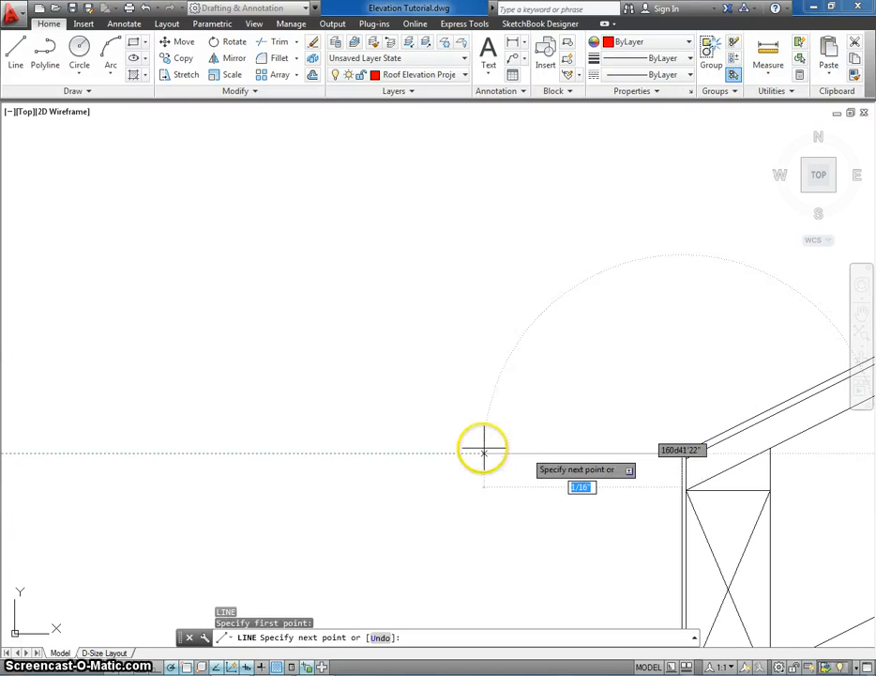
scroll(456, 447, "down", 6)
scroll(276, 448, "down", 2)
middle_click_drag(313, 448, 824, 445)
scroll(272, 446, "up", 5)
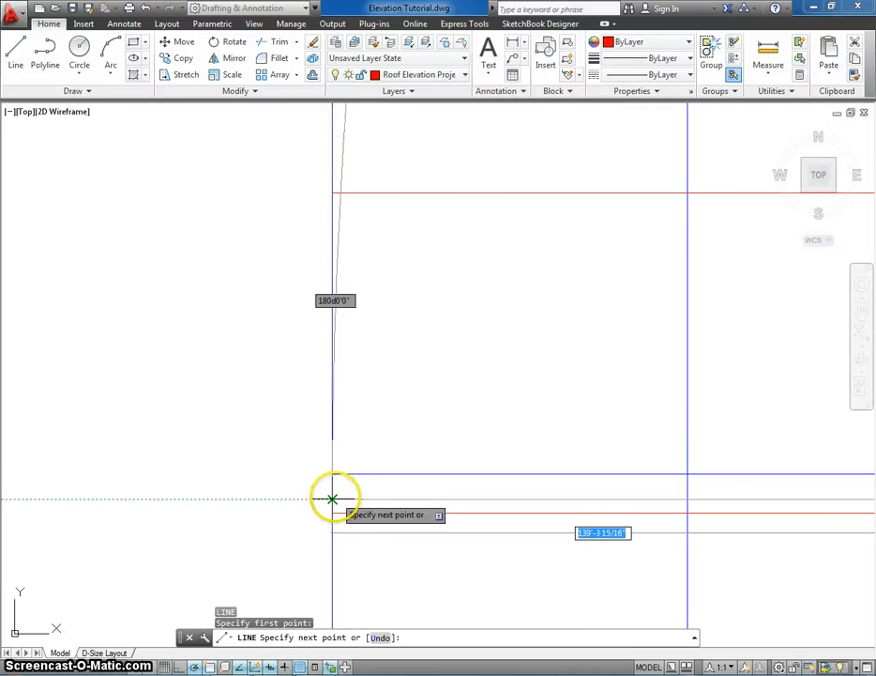
left_click(332, 498)
key("Escape")
Step: Project the front end of the ridge of the roof over the porch and Girls Room vertically down to the front elevation's base line
scroll(372, 479, "down", 3)
middle_click_drag(434, 474, 349, 458)
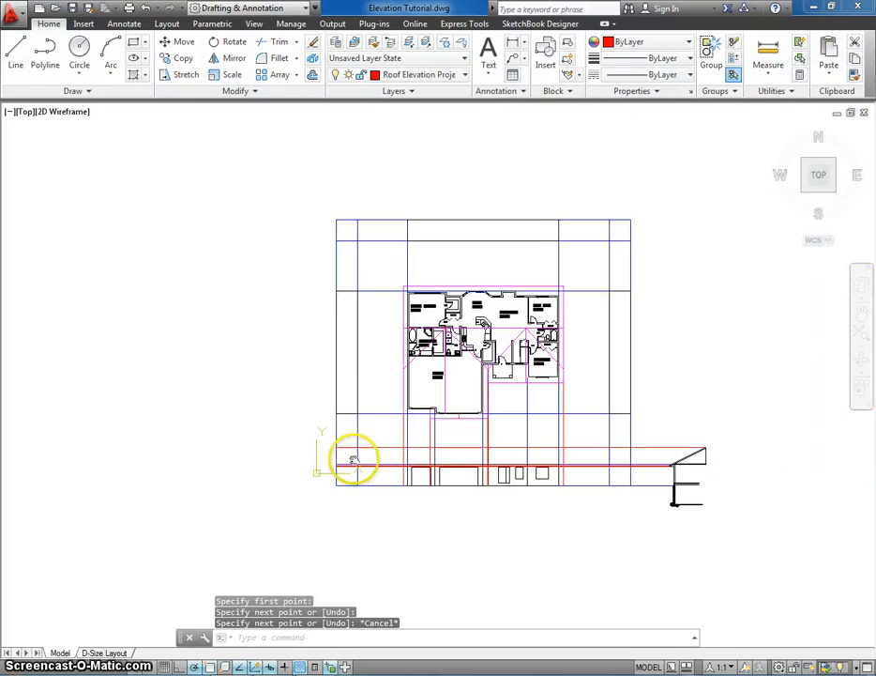
scroll(348, 456, "up", 5)
middle_click_drag(471, 472, 180, 420)
scroll(180, 421, "down", 2)
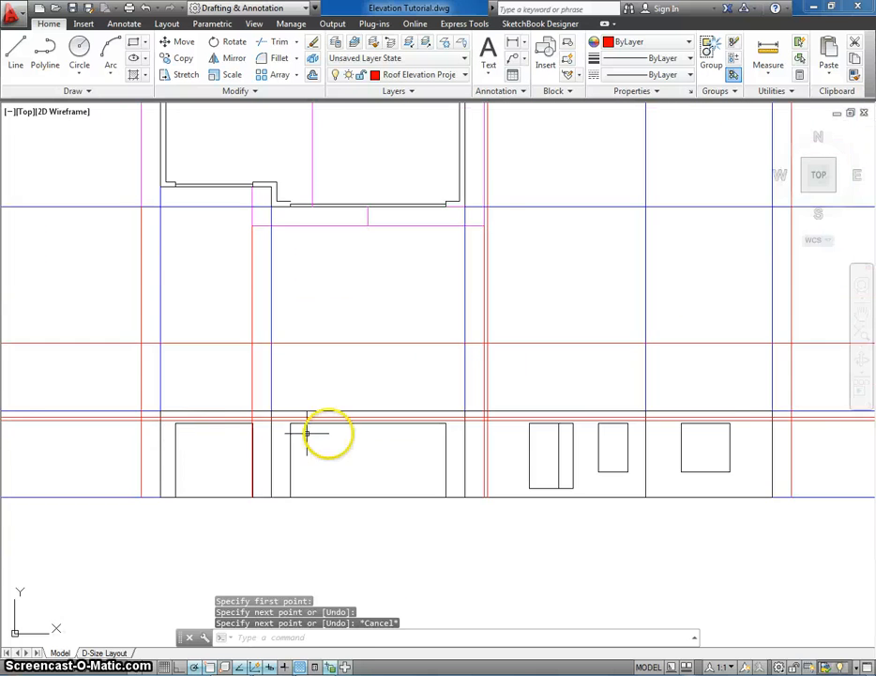
scroll(324, 431, "down", 2)
mouse_move(410, 412)
middle_mouse_down()
mouse_move(415, 386)
mouse_move(371, 420)
middle_mouse_up()
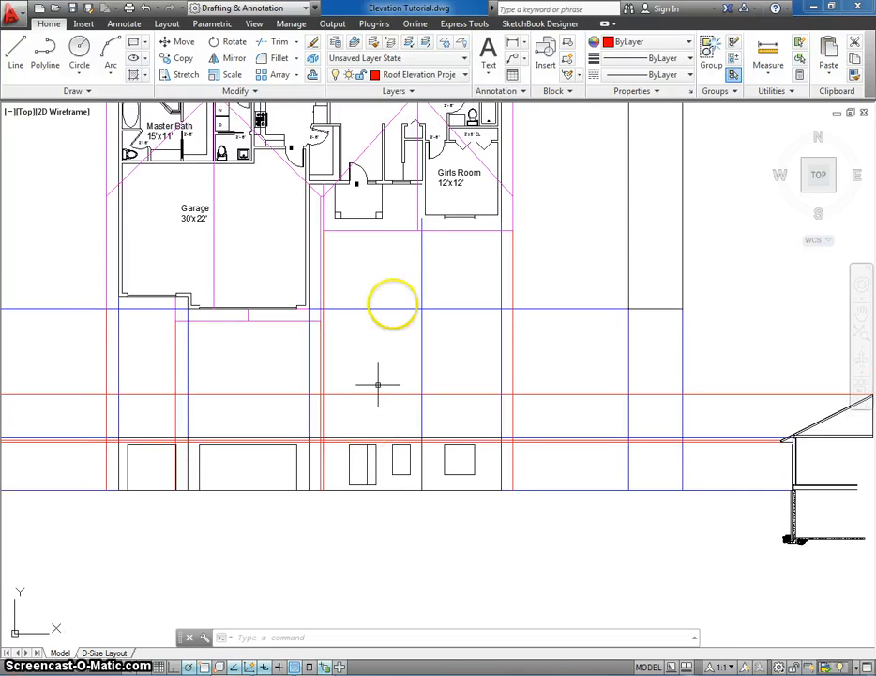
type("l")
key("Return")
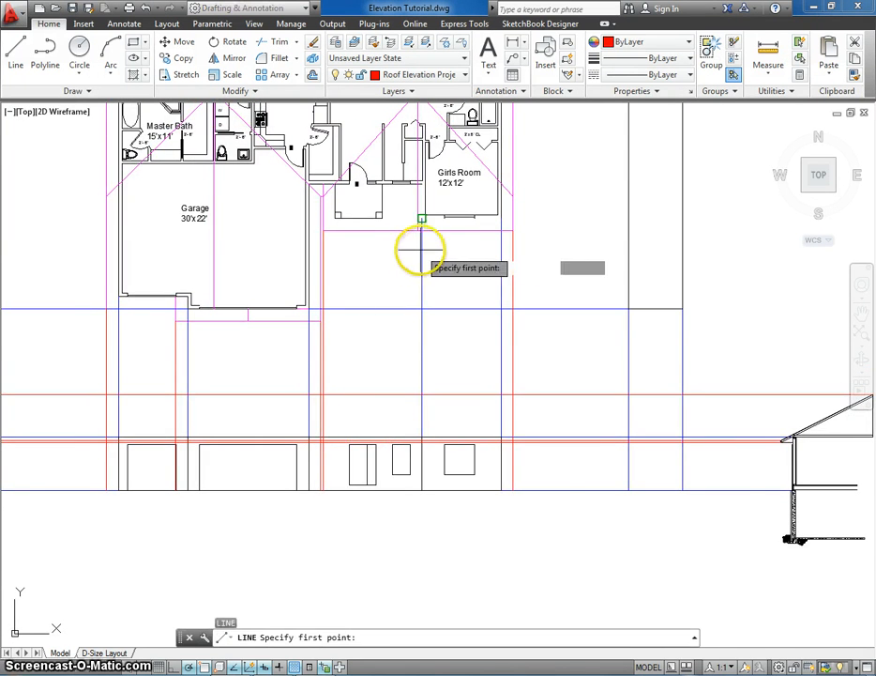
scroll(413, 231, "up", 2)
left_click(415, 218)
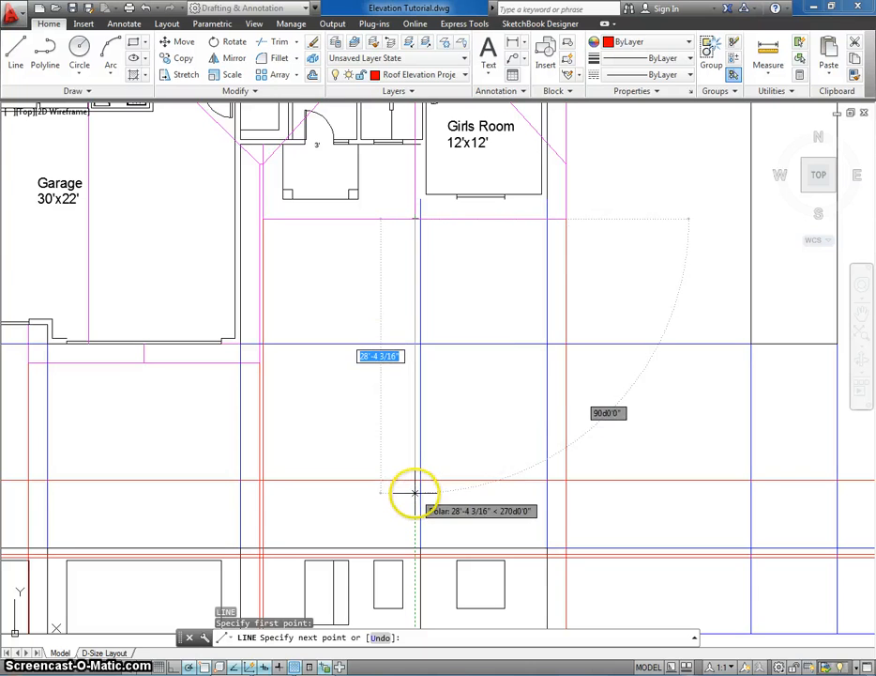
middle_click_drag(411, 519, 415, 391)
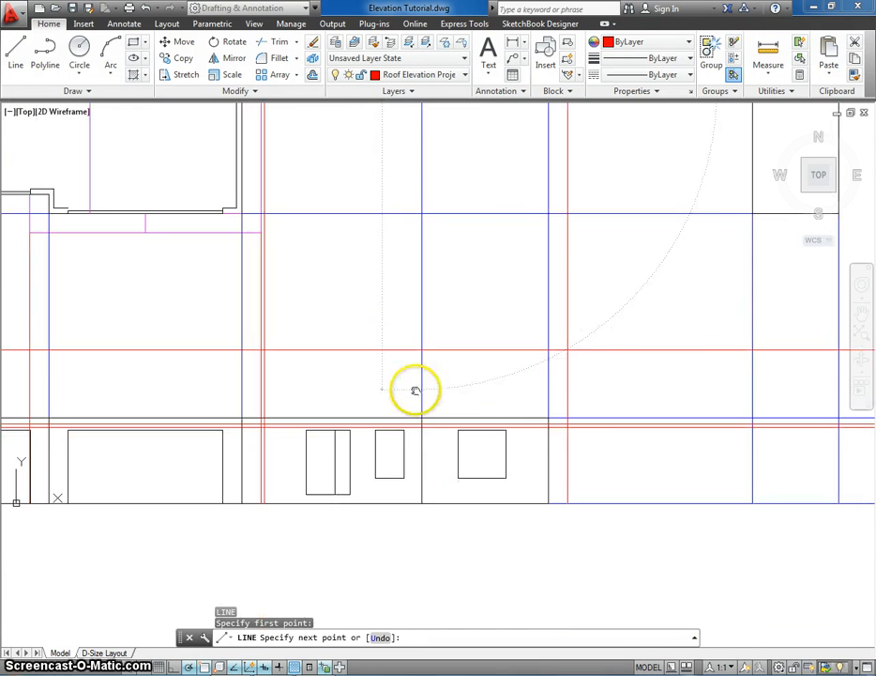
left_click(417, 502)
key("Escape")
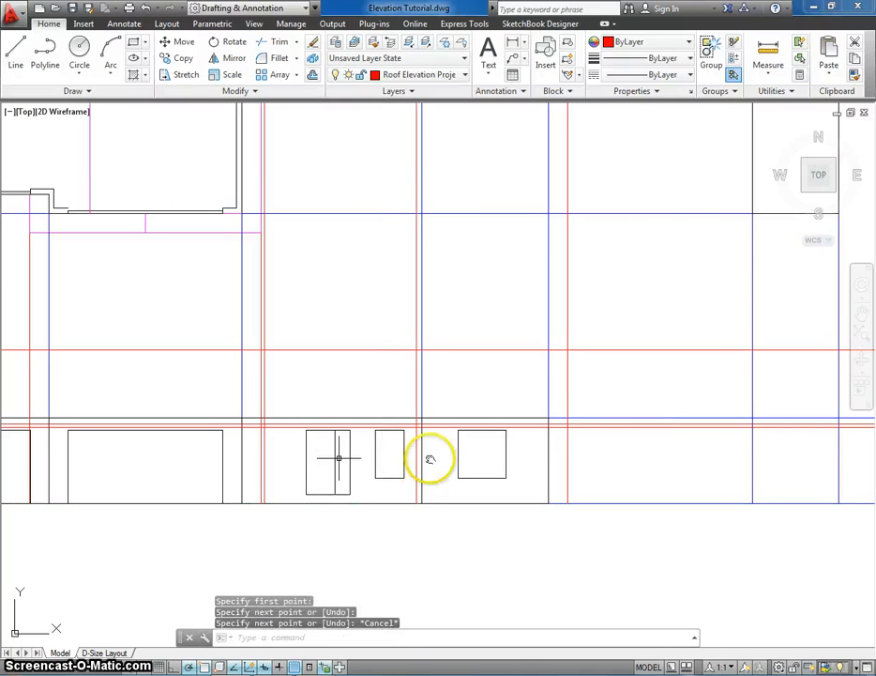
Step: Project the ridge of the garage's front roof overhang from the midpoint of its eave line down to the front elevation's base line
middle_click_drag(429, 458, 684, 456)
key("space")
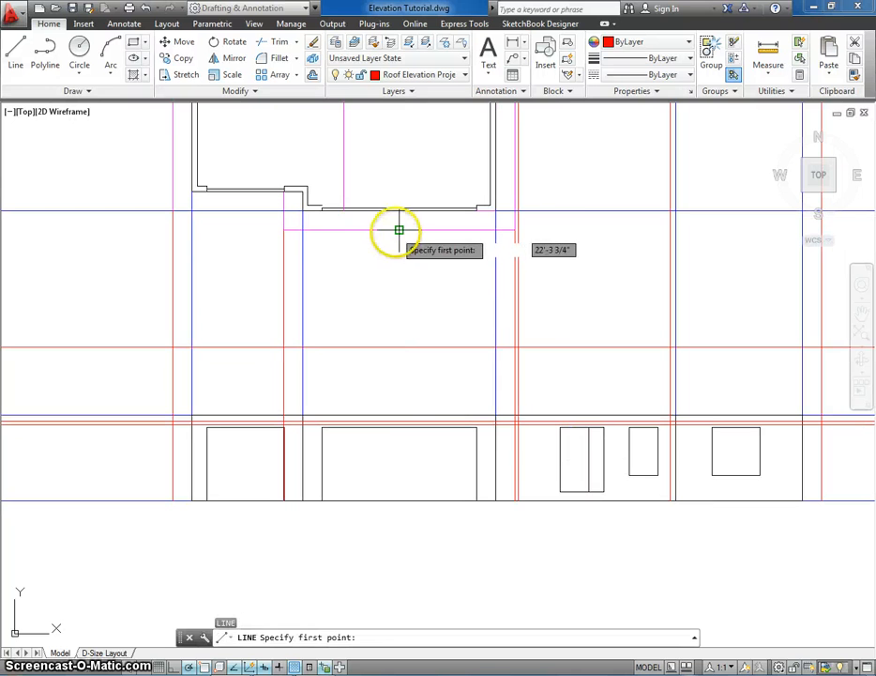
left_click(399, 229)
left_click(398, 500)
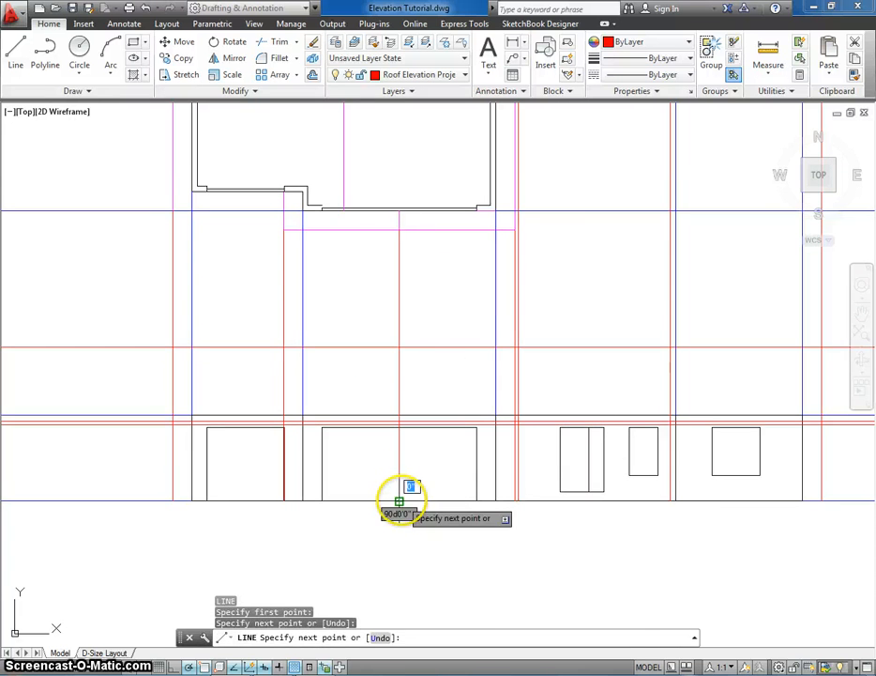
key("Escape")
Step: Project the lower end of the garage's main roof ridge vertically down to the front elevation's base line
key("space")
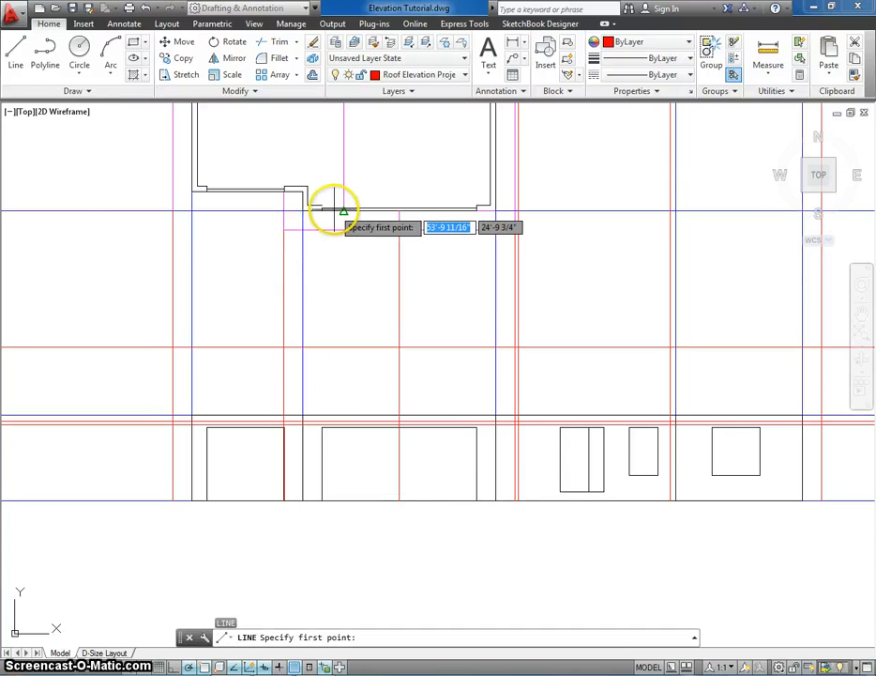
scroll(336, 212, "up", 4)
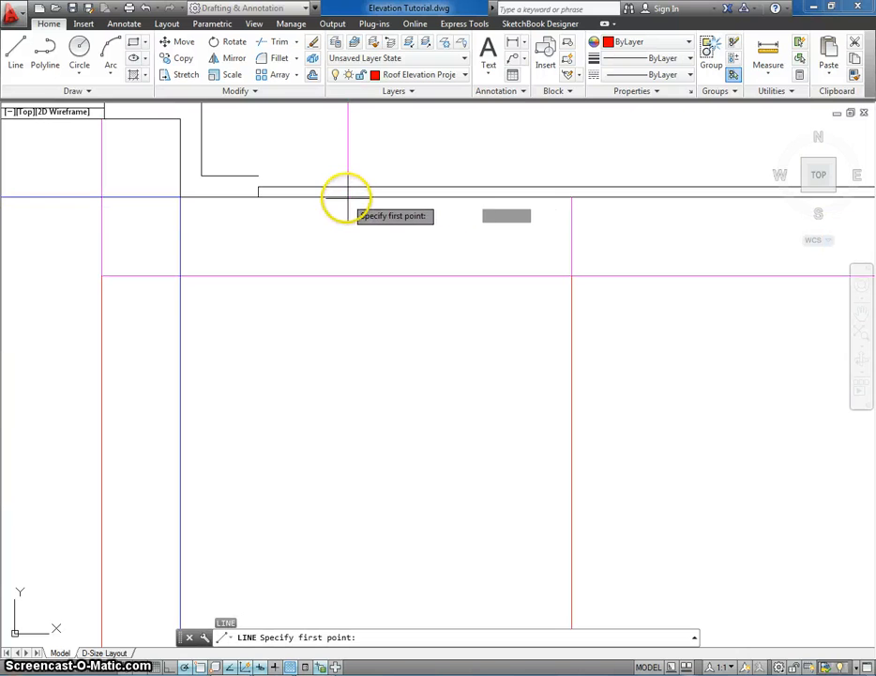
scroll(347, 197, "down", 5)
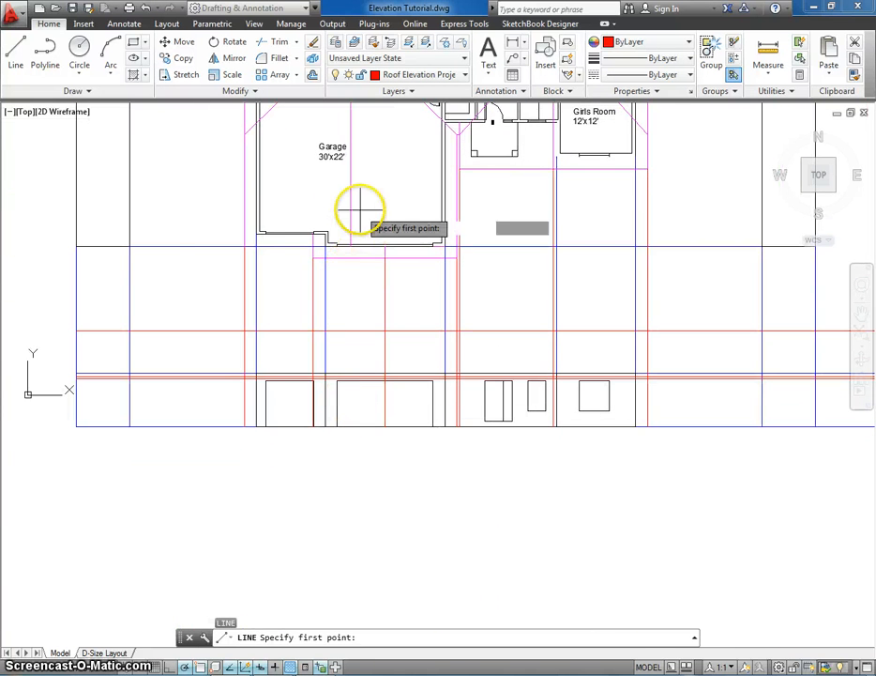
scroll(359, 217, "up", 6)
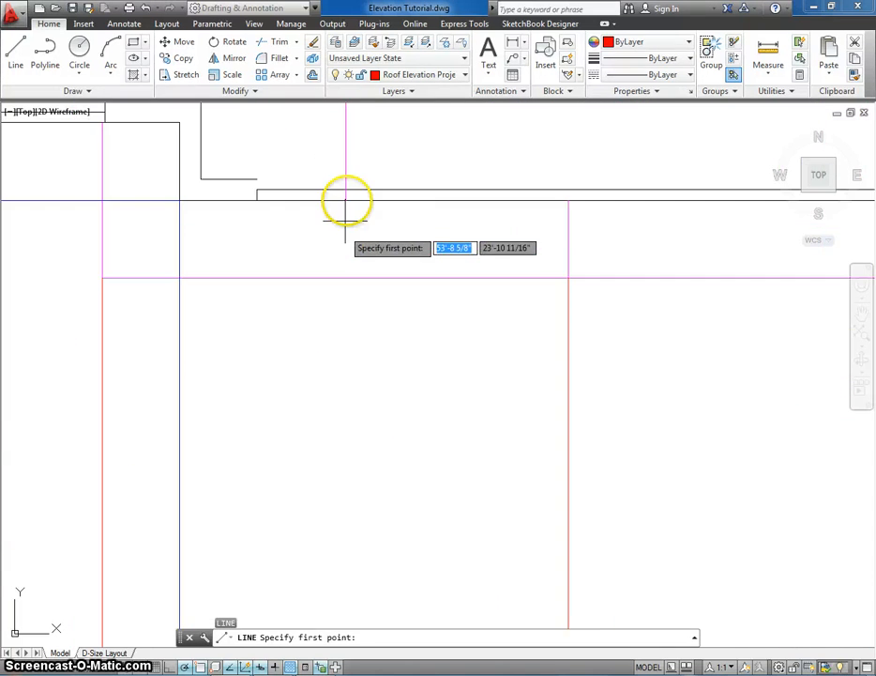
left_click(347, 200)
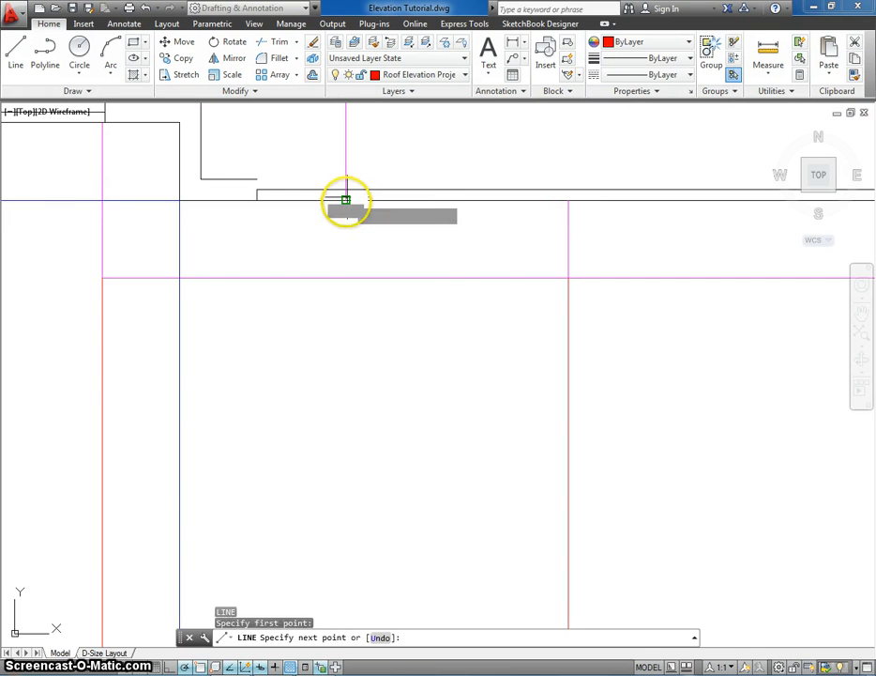
scroll(346, 343, "down", 3)
scroll(366, 338, "up", 3)
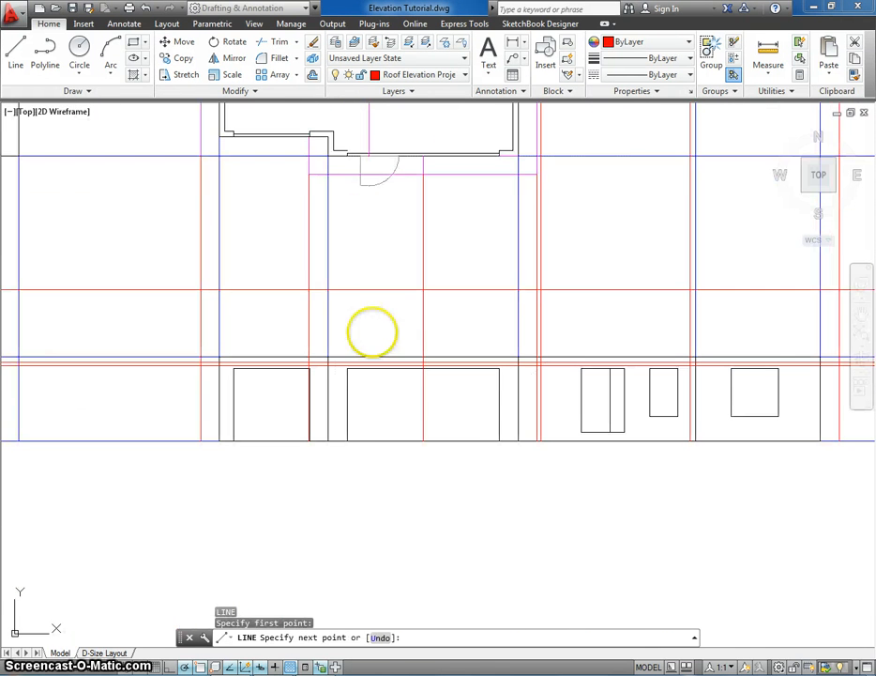
left_click(369, 439)
key("Escape")
Step: Make Roof Elevations the current layer
middle_click_drag(404, 420, 388, 398)
scroll(411, 416, "down", 2)
mouse_move(462, 396)
middle_mouse_down()
mouse_move(425, 426)
mouse_move(427, 407)
mouse_move(332, 423)
middle_mouse_up()
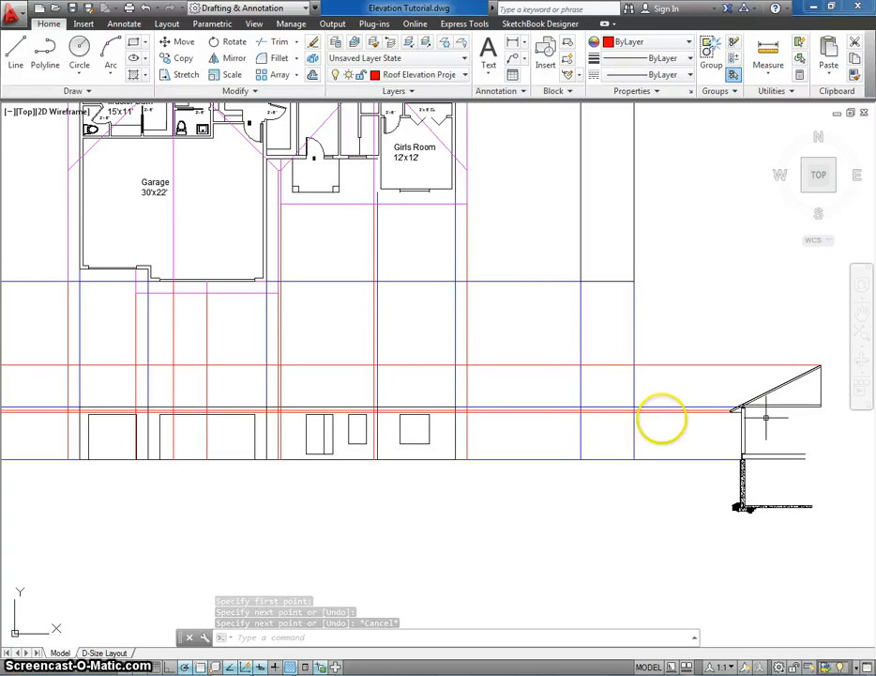
middle_click_drag(471, 413, 512, 407)
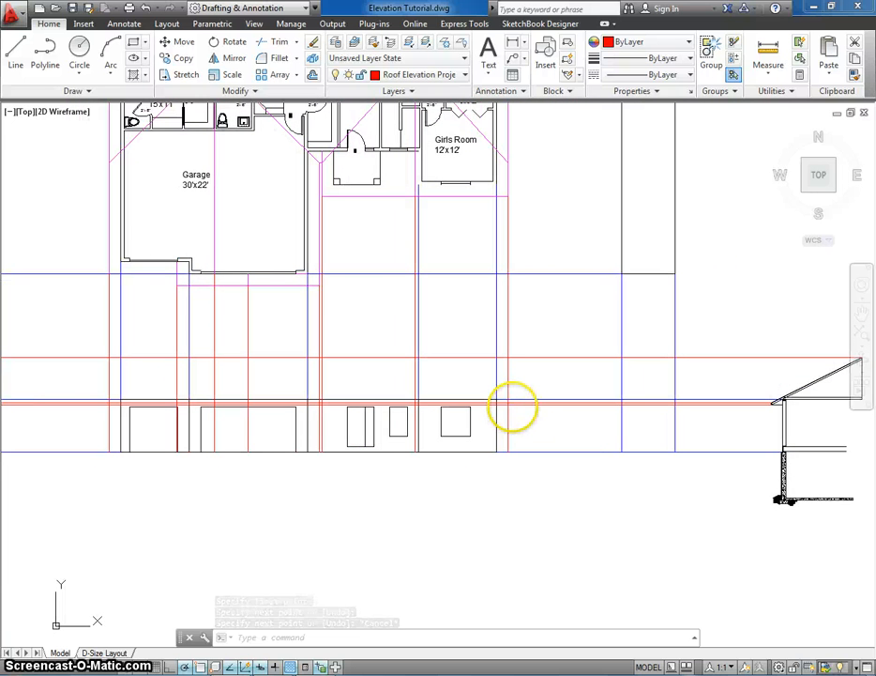
left_click(394, 75)
left_click(387, 173)
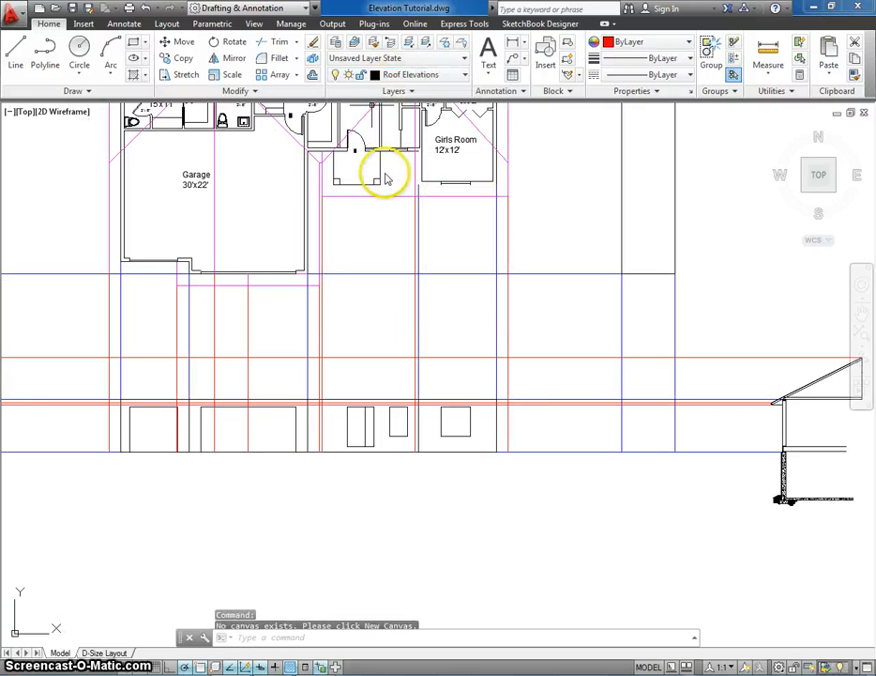
Step: Draw the main roof's rectangular outline with lines between the outermost roof edge projections, from the ridge height down to the fascia's bottom height
left_click(14, 65)
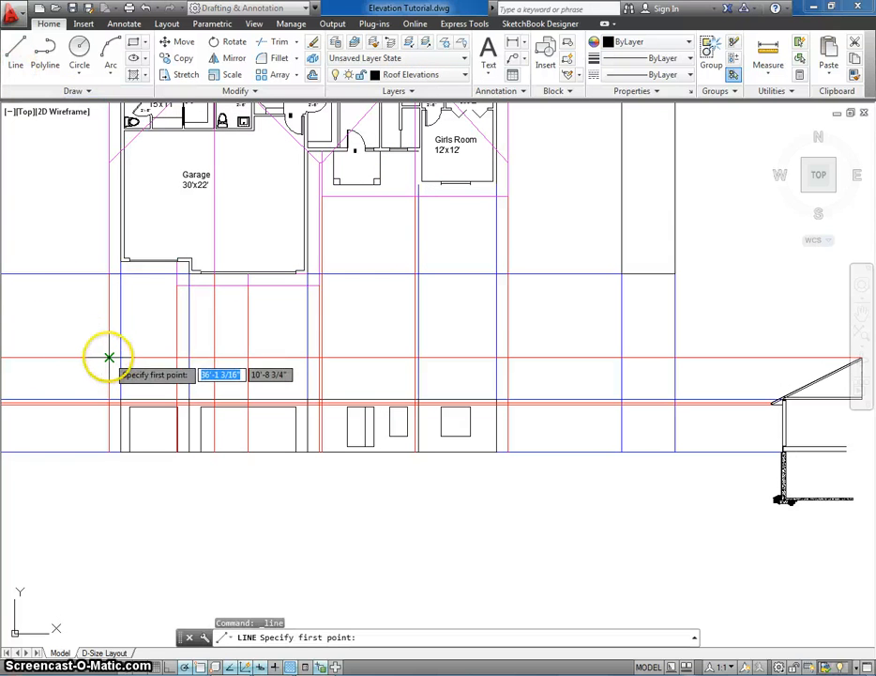
left_click(109, 357)
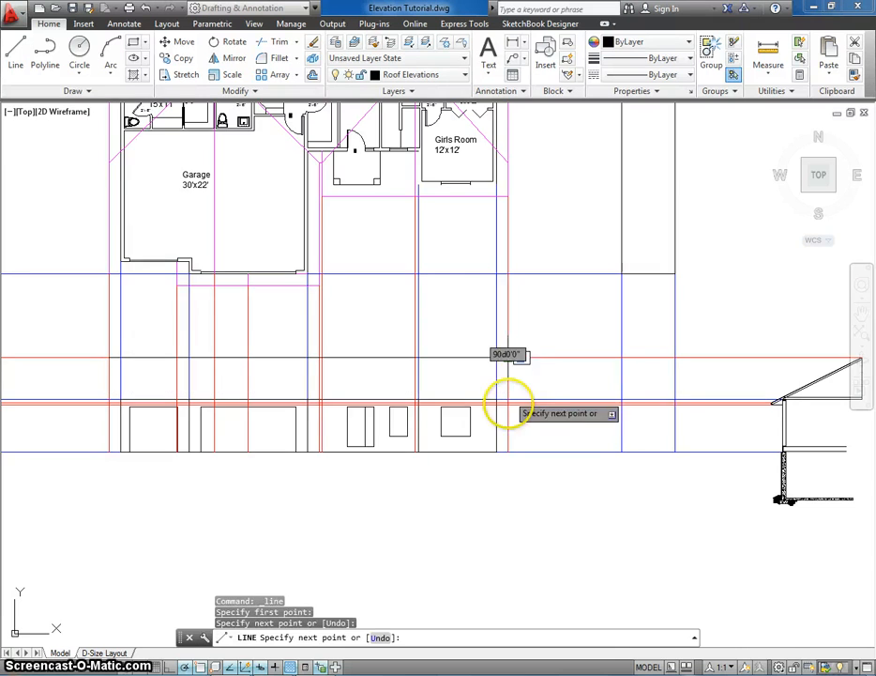
scroll(505, 409, "up", 5)
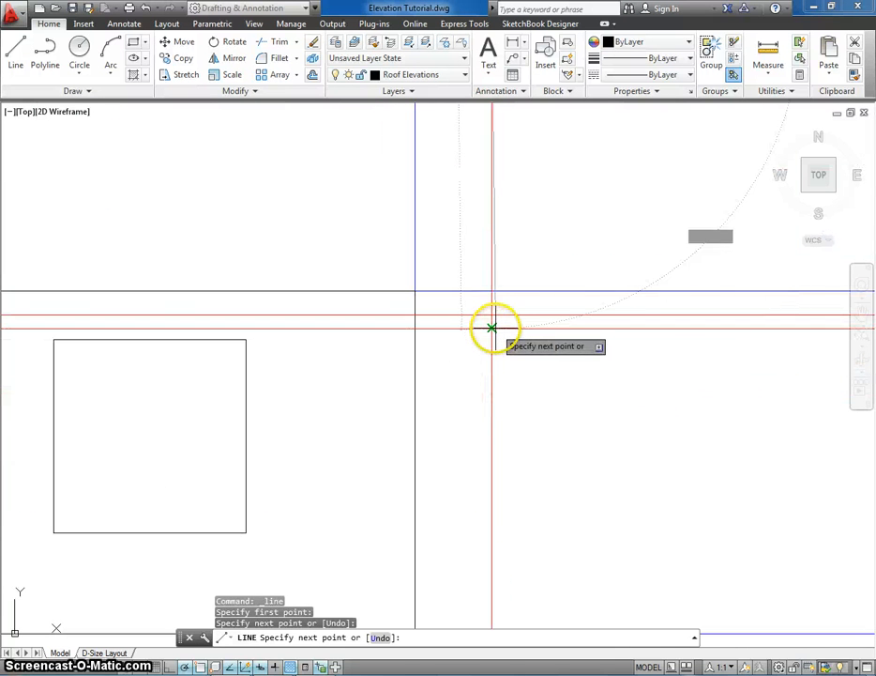
left_click(492, 327)
scroll(204, 348, "down", 2)
middle_click_drag(233, 345, 809, 348)
scroll(809, 347, "down", 2)
scroll(550, 362, "down", 2)
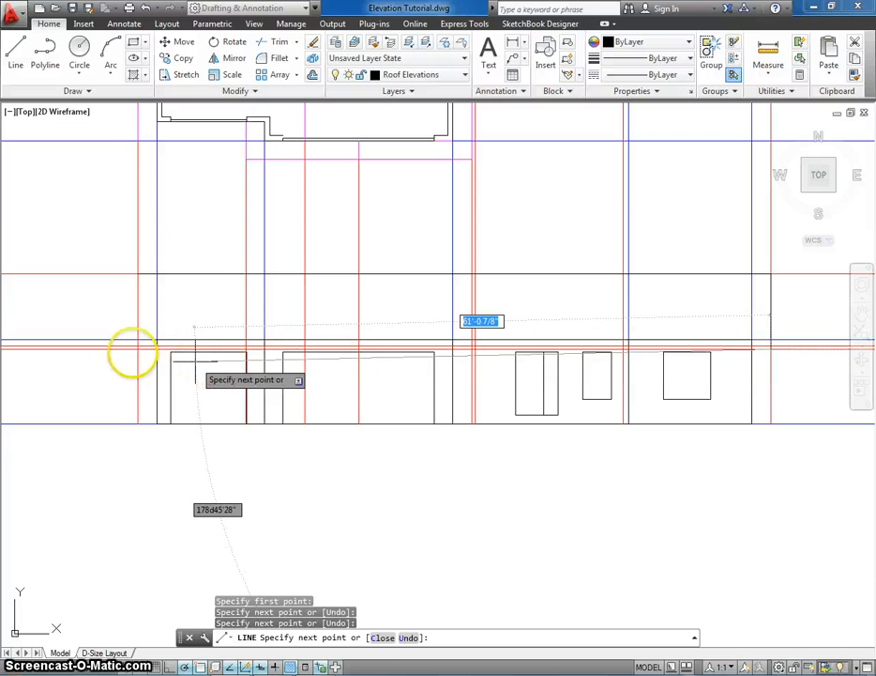
scroll(116, 348, "up", 3)
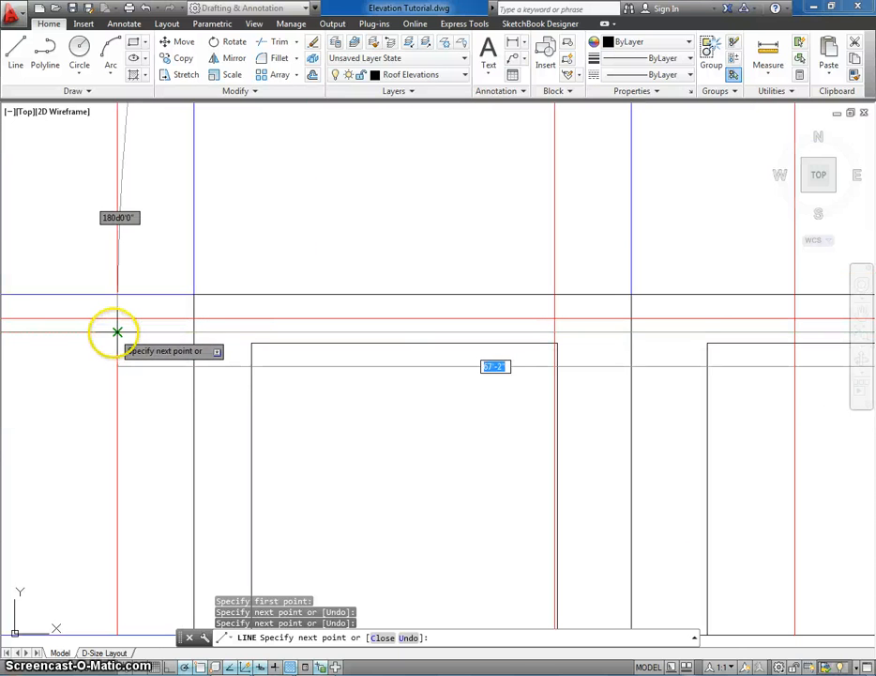
left_click(118, 334)
scroll(108, 245, "down", 2)
middle_click_drag(108, 245, 126, 396)
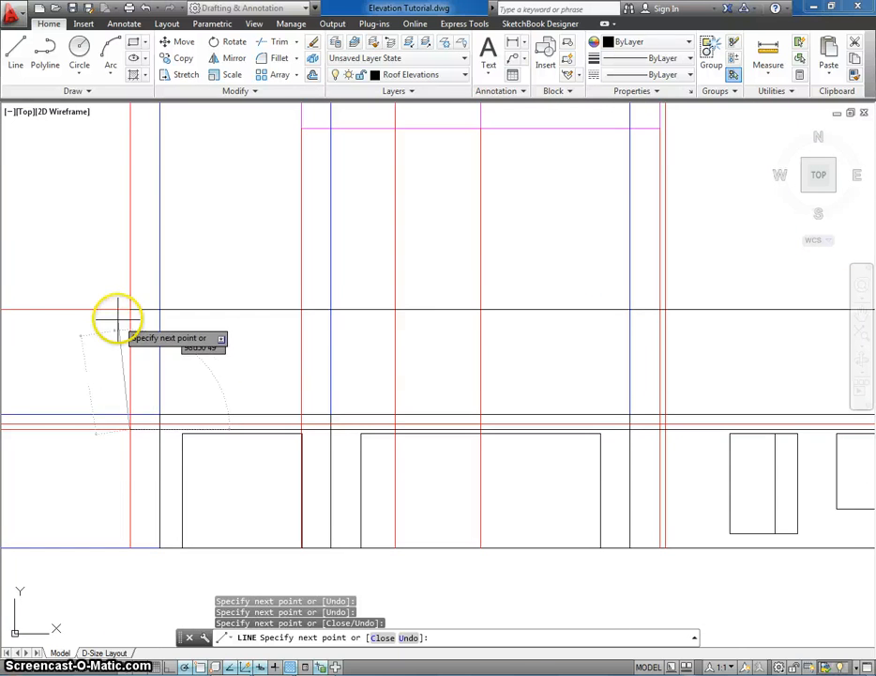
key("Escape")
Step: Turn off the Wall Elevation layer and leave the Roof Elevation Projection Lines layer turned on
scroll(166, 323, "down", 3)
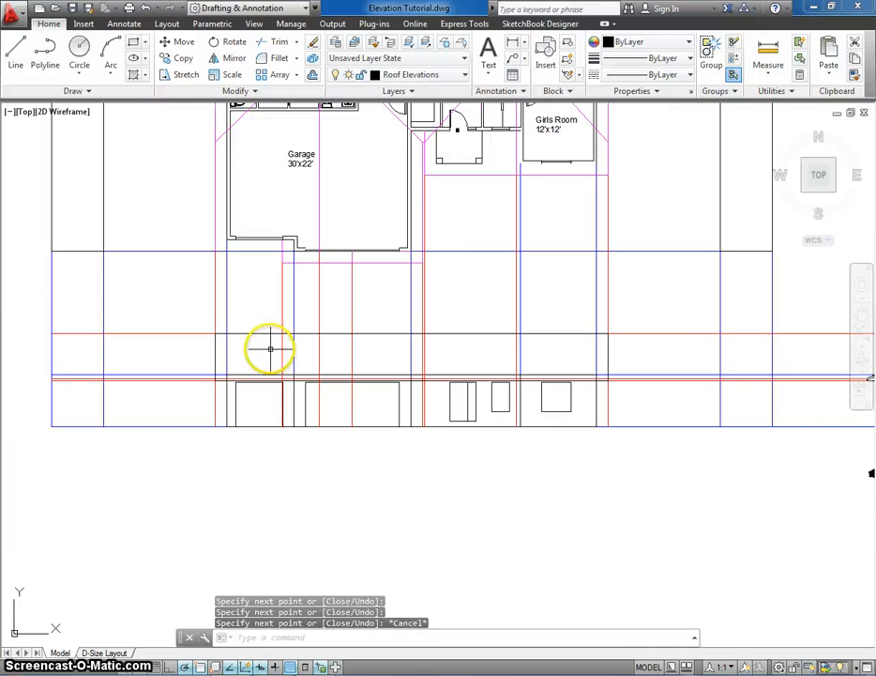
middle_click_drag(271, 349, 214, 364)
left_click(424, 76)
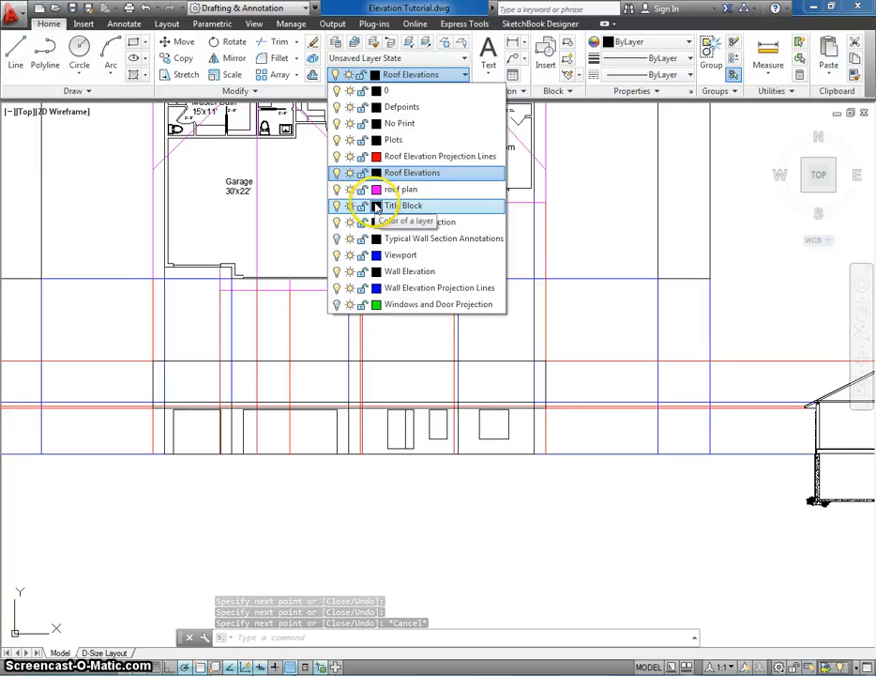
left_click(337, 157)
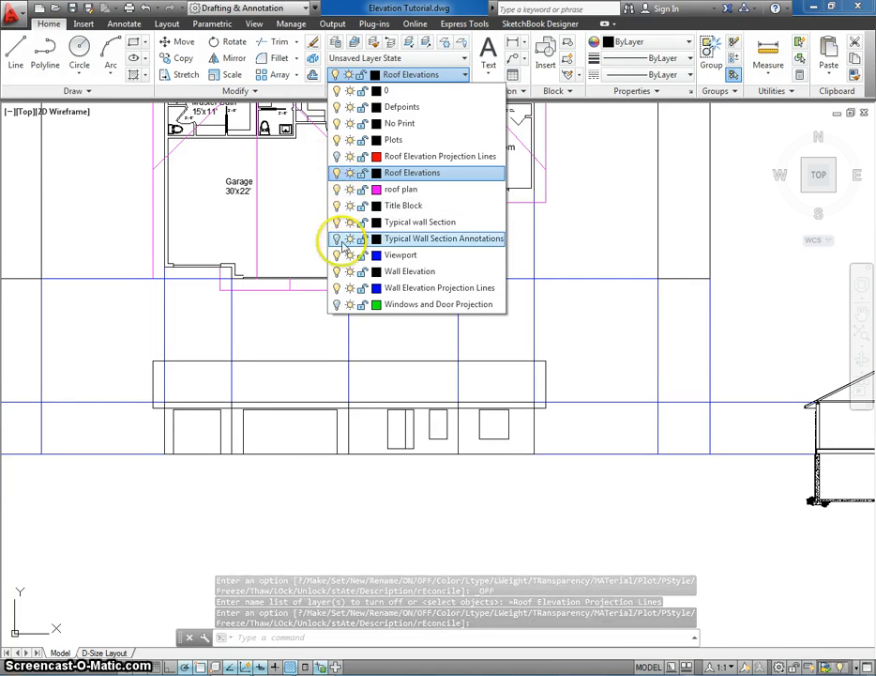
left_click(337, 272)
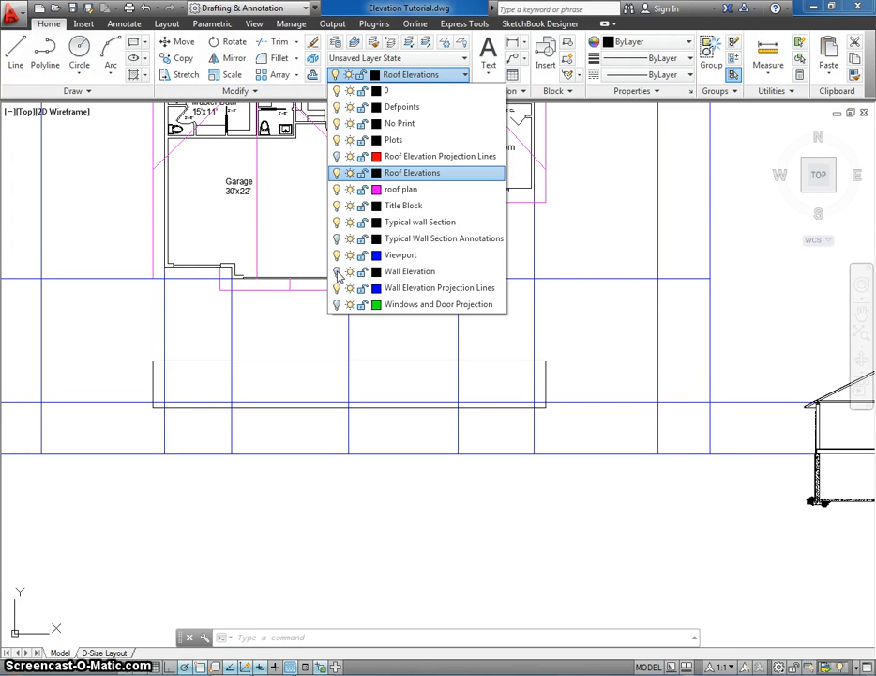
left_click(339, 271)
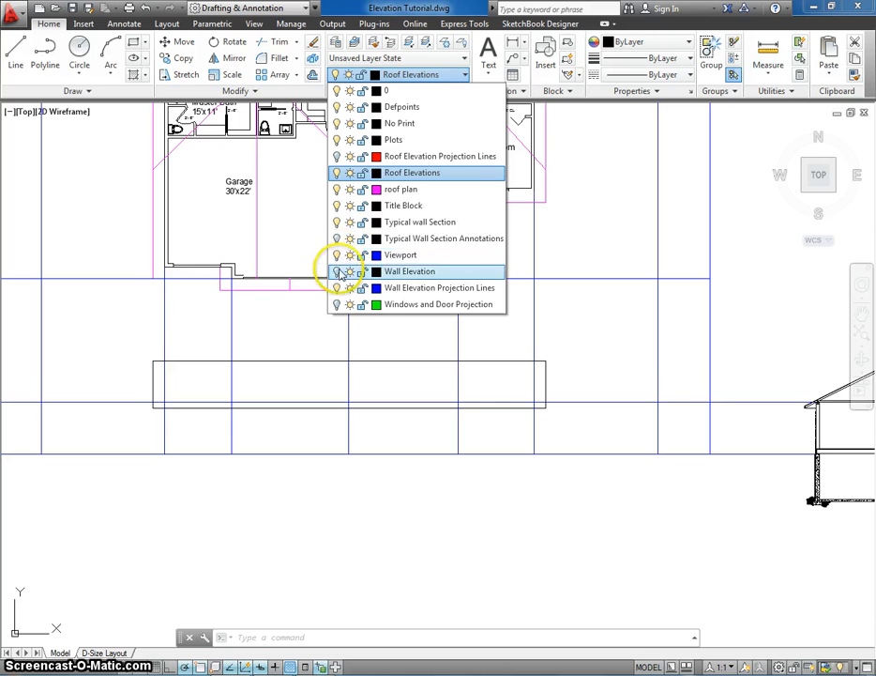
left_click(339, 239)
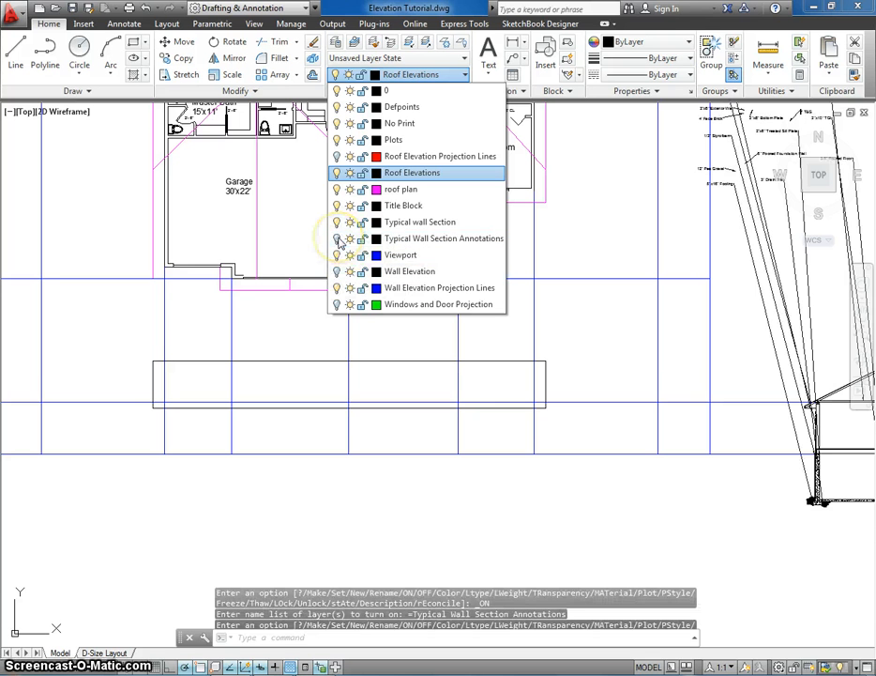
left_click(339, 156)
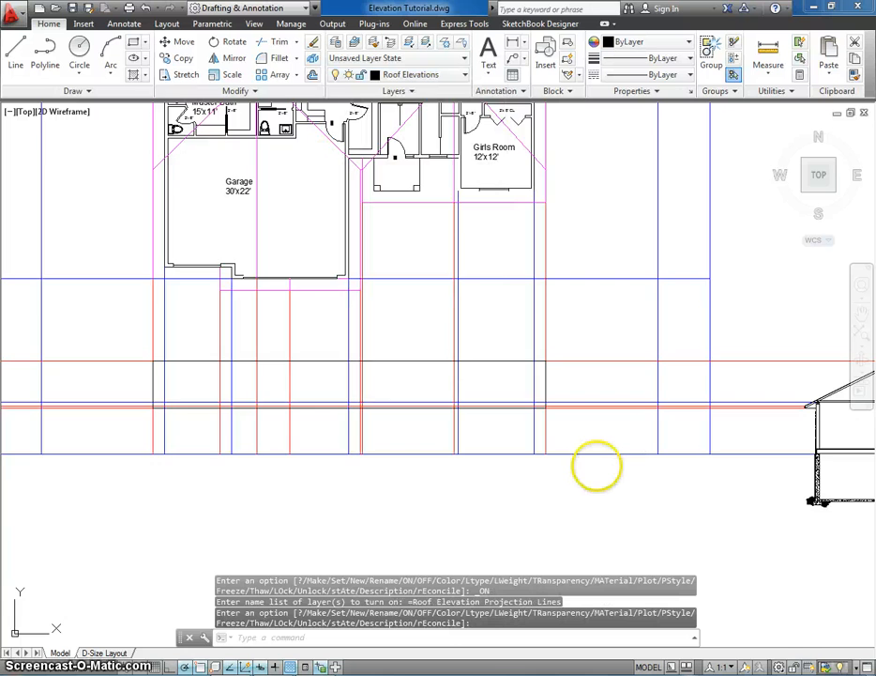
Step: Examine the roof plan's ridge junction near the Girls Room and the matching roof projections at fascia height on the front elevation
middle_click_drag(597, 465, 587, 504)
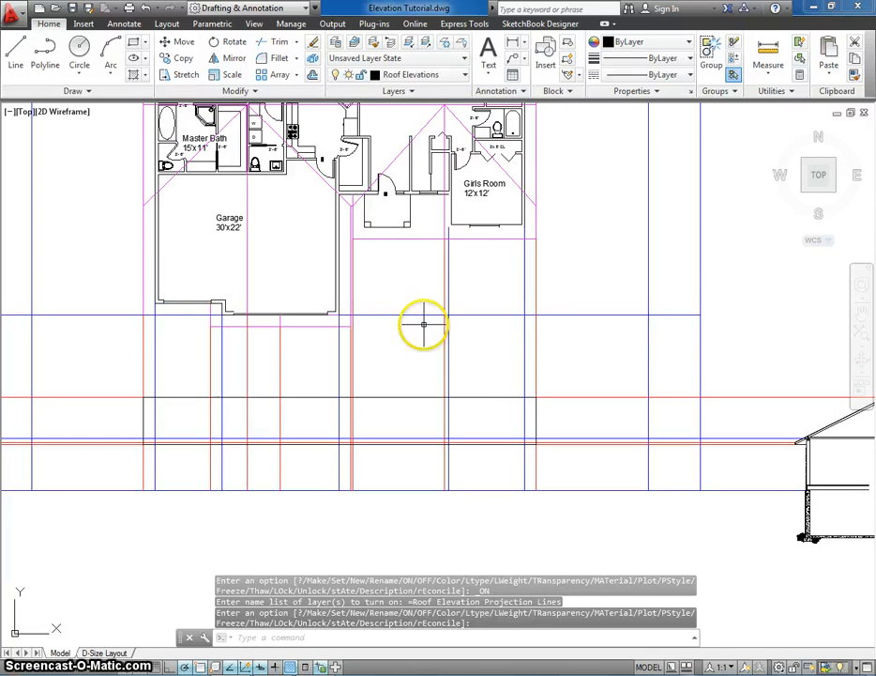
mouse_move(422, 323)
middle_mouse_down()
mouse_move(421, 366)
mouse_move(378, 497)
middle_mouse_up()
scroll(417, 376, "up", 2)
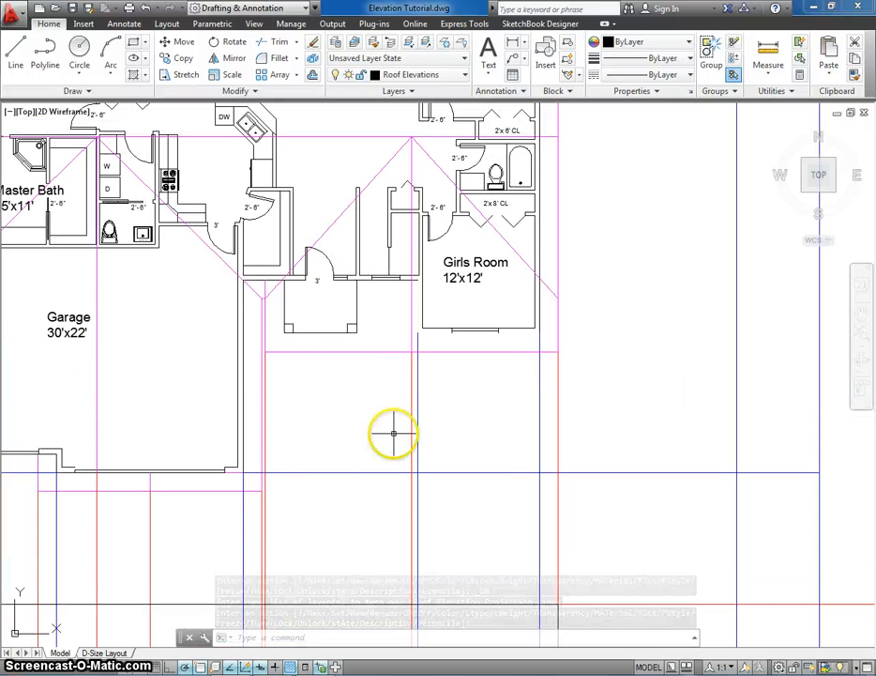
middle_click_drag(403, 282, 390, 329)
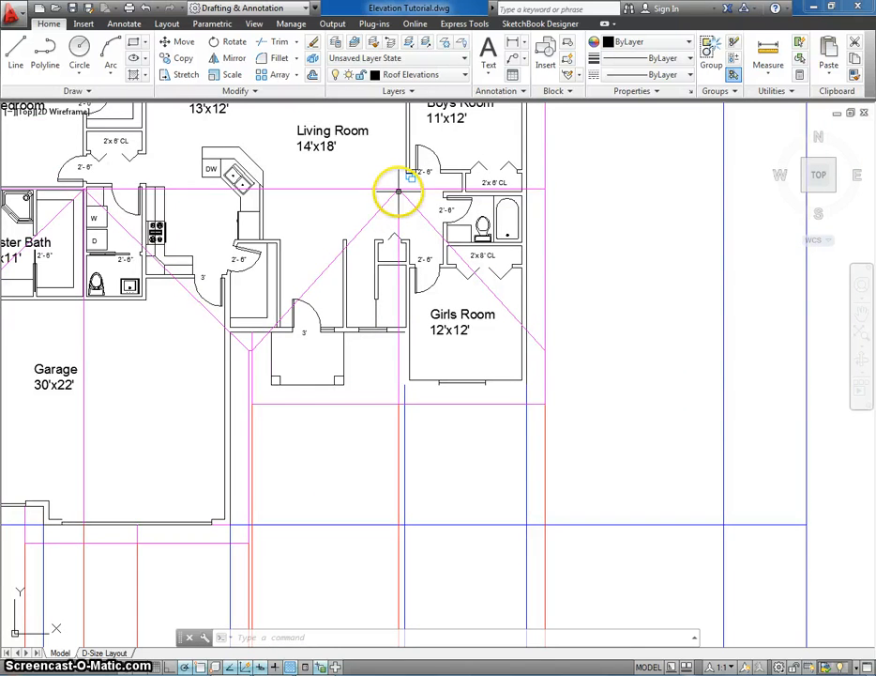
scroll(398, 192, "down", 4)
mouse_move(383, 239)
middle_mouse_down()
mouse_move(373, 205)
mouse_move(370, 230)
middle_mouse_up()
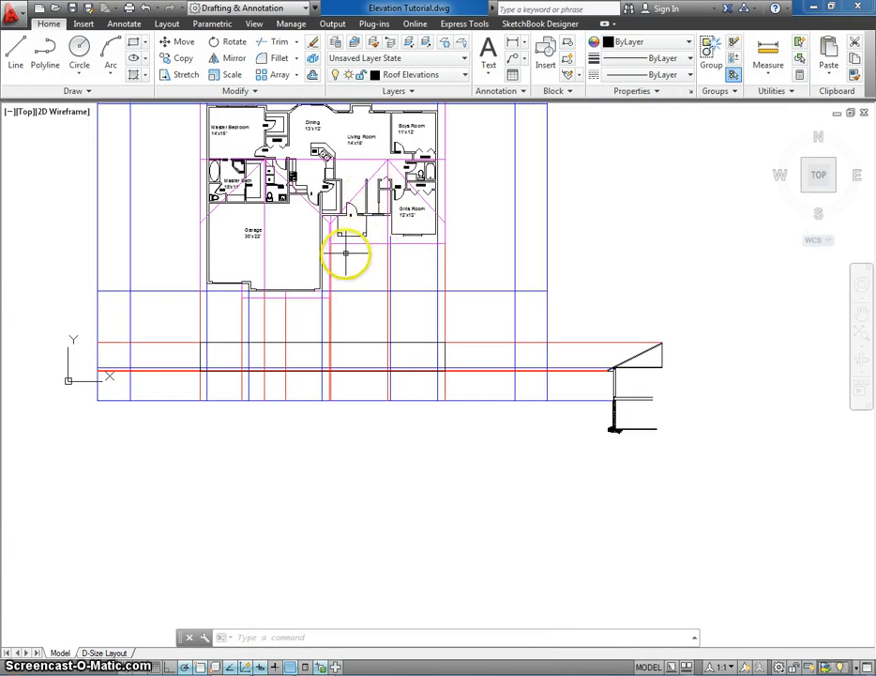
scroll(330, 378, "up", 5)
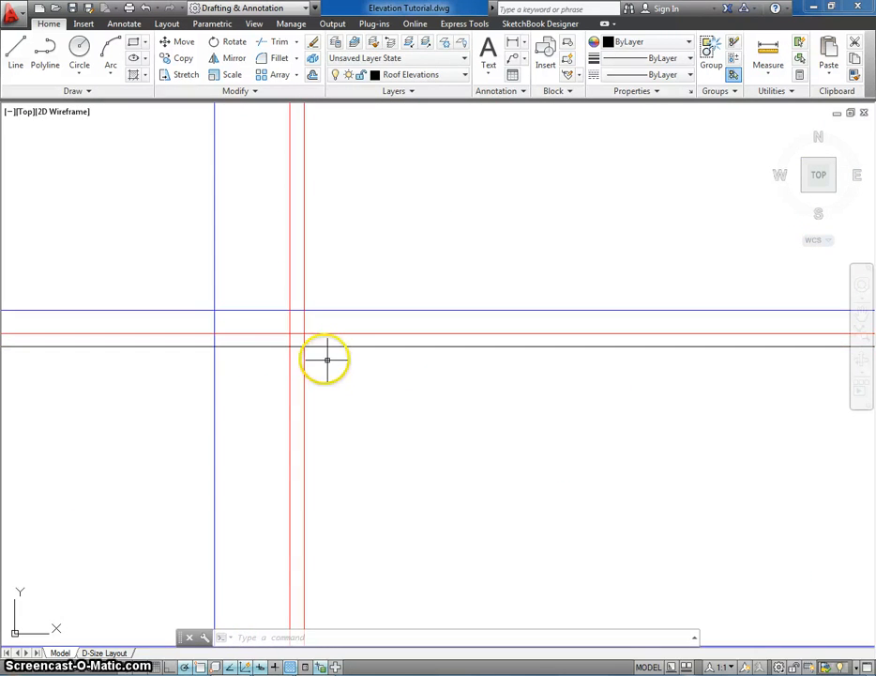
scroll(303, 329, "down", 5)
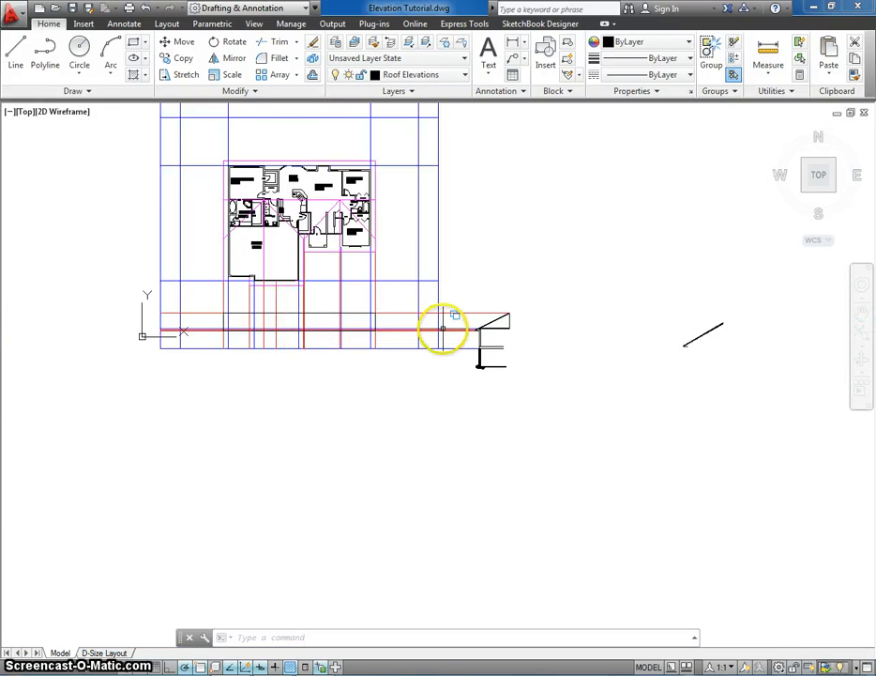
Step: Draw the top-of-fascia line from the wall section's upper fascia corner across to the main roof outline's far vertical edge by the garage
scroll(443, 329, "up", 4)
middle_click_drag(632, 337, 569, 341)
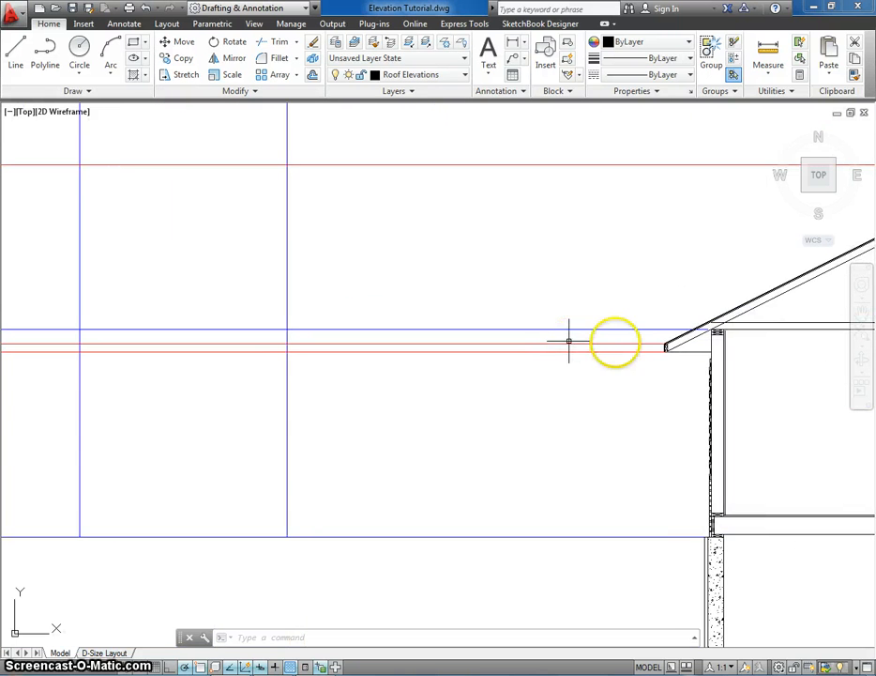
key("l")
key("Return")
scroll(655, 352, "up", 6)
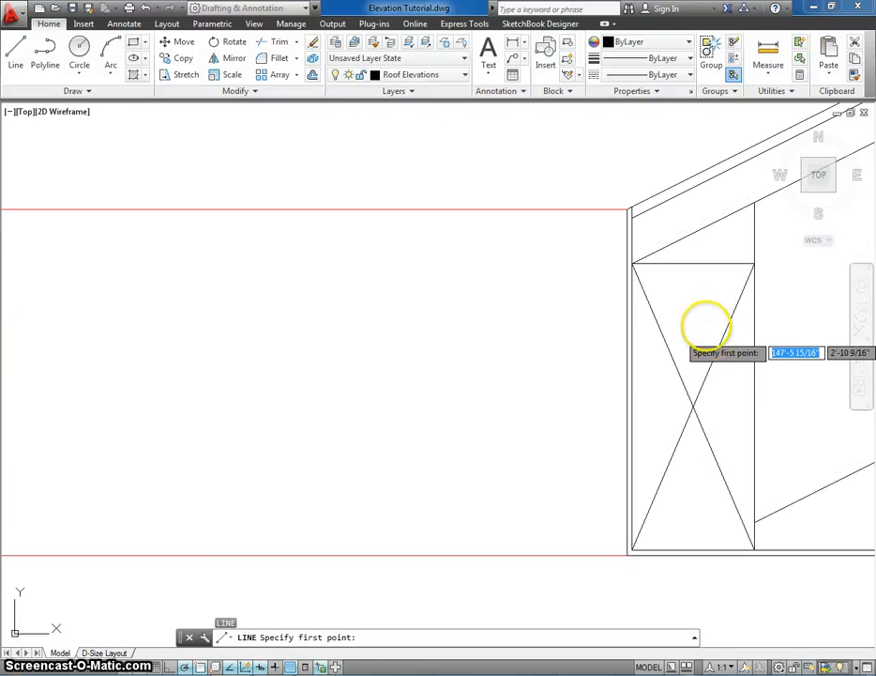
left_click(627, 209)
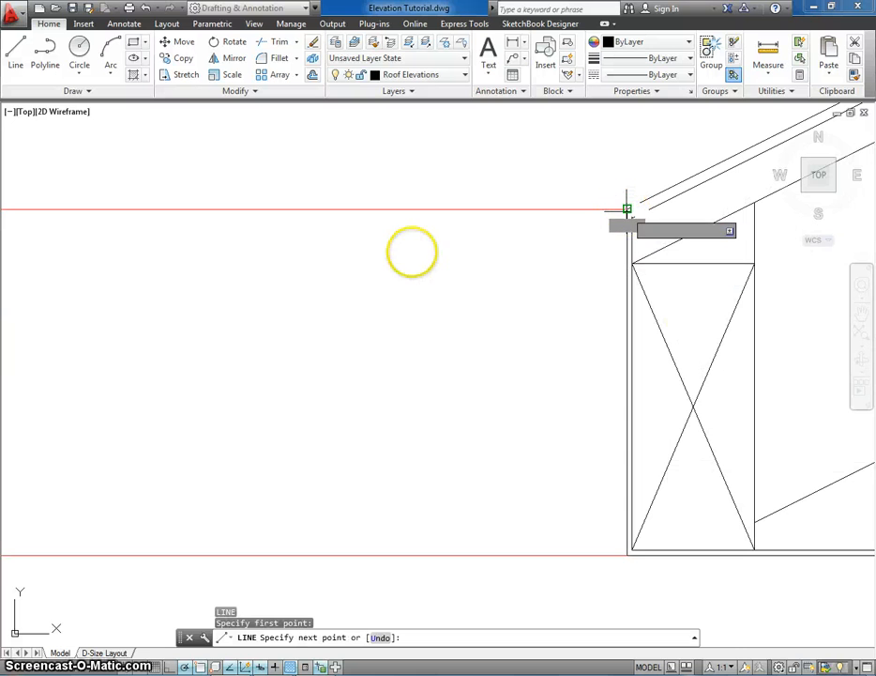
scroll(404, 253, "down", 14)
middle_click_drag(282, 283, 868, 328)
scroll(869, 329, "down", 2)
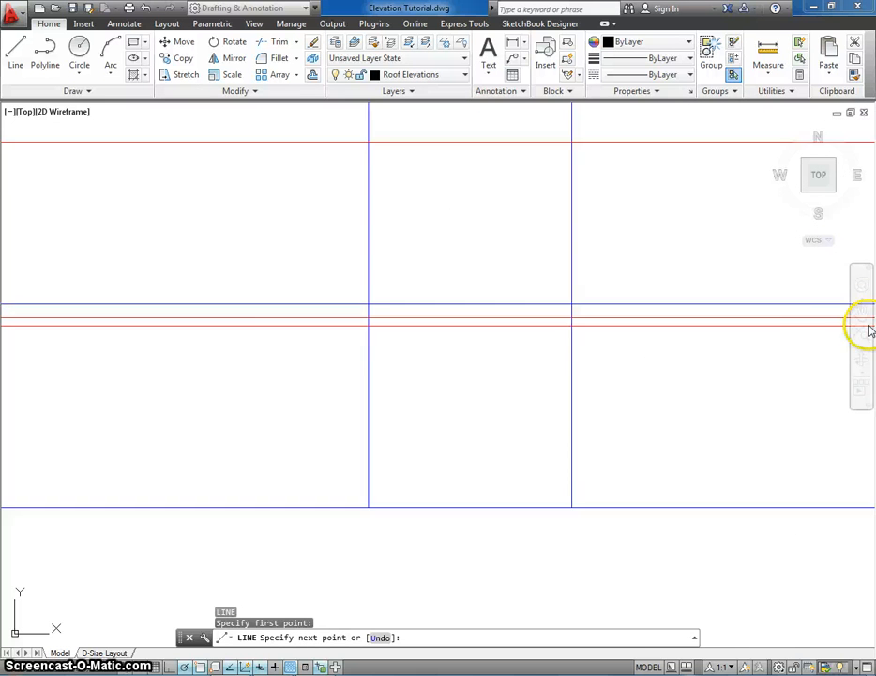
scroll(869, 330, "down", 2)
middle_click_drag(283, 350, 726, 354)
middle_click_drag(81, 349, 530, 347)
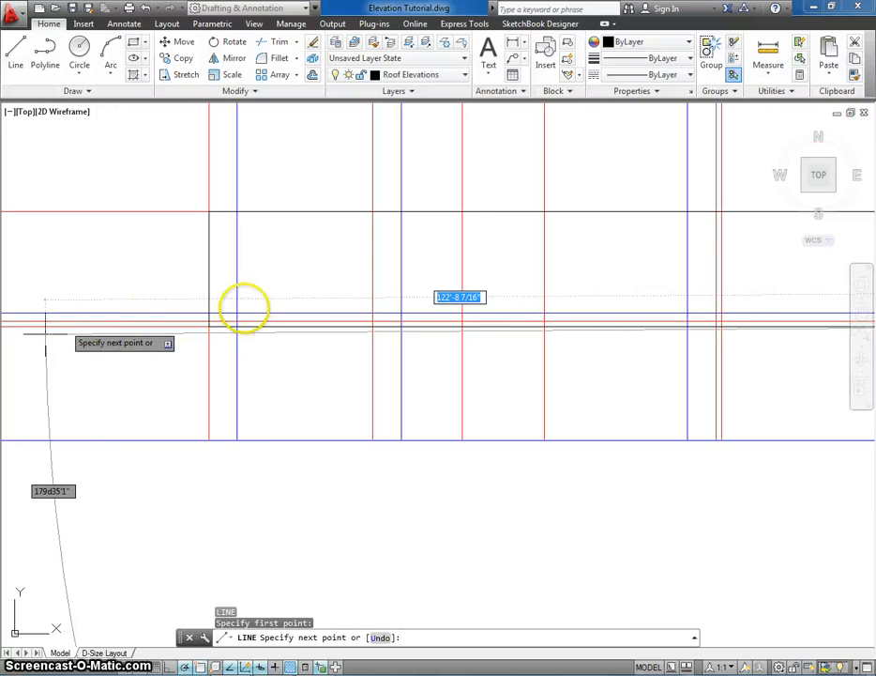
scroll(208, 310, "up", 3)
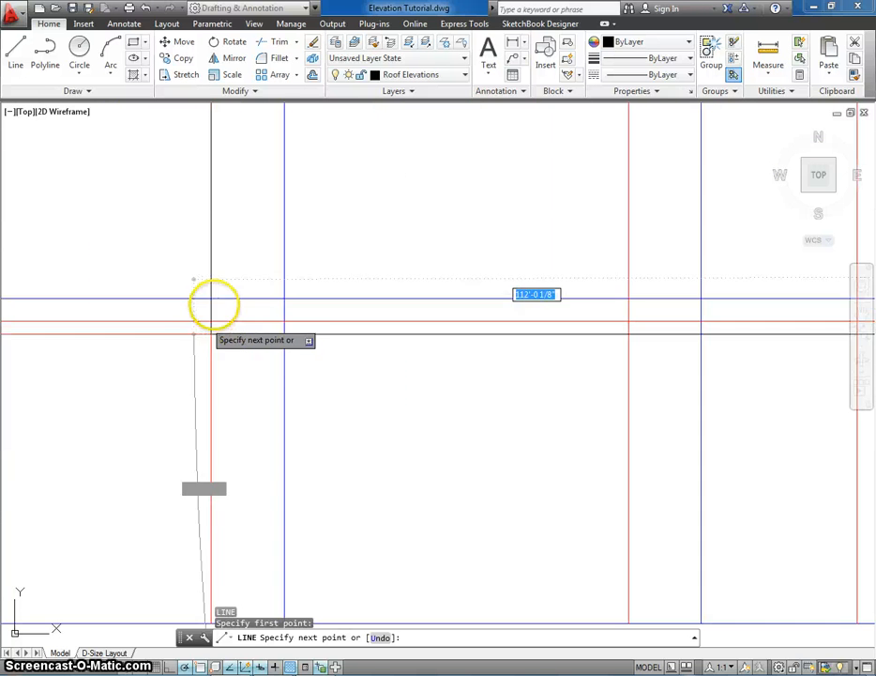
left_click(211, 320)
scroll(211, 320, "down", 3)
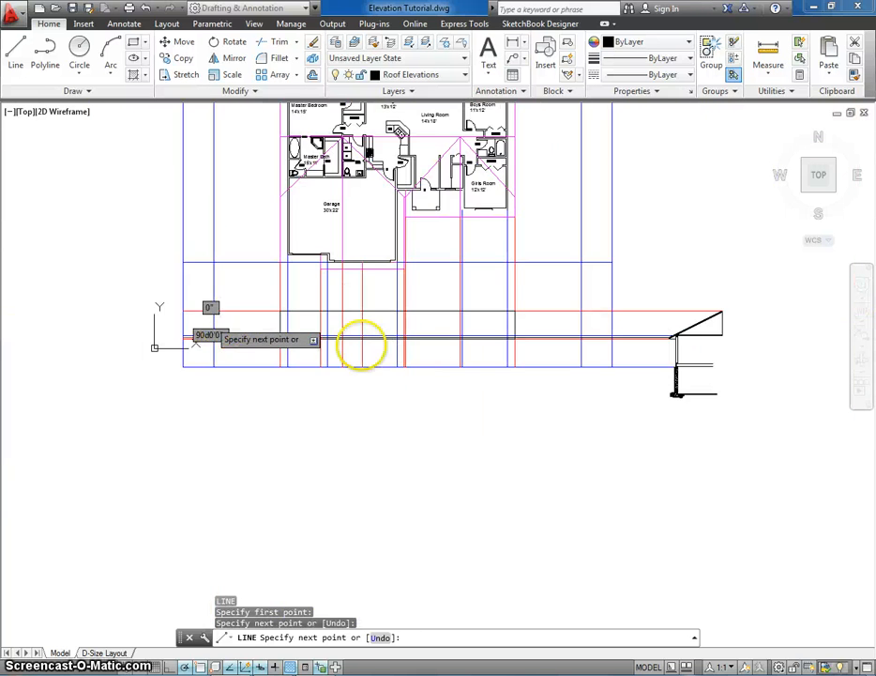
key("Escape")
Step: Turn off the Wall Elevation Projection Lines layer
scroll(394, 349, "up", 2)
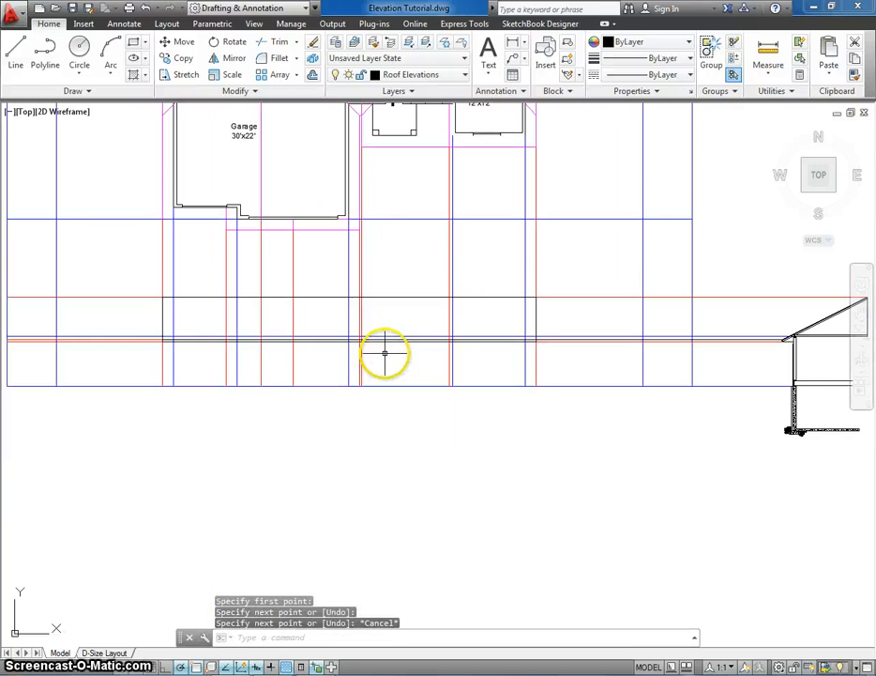
left_click(433, 77)
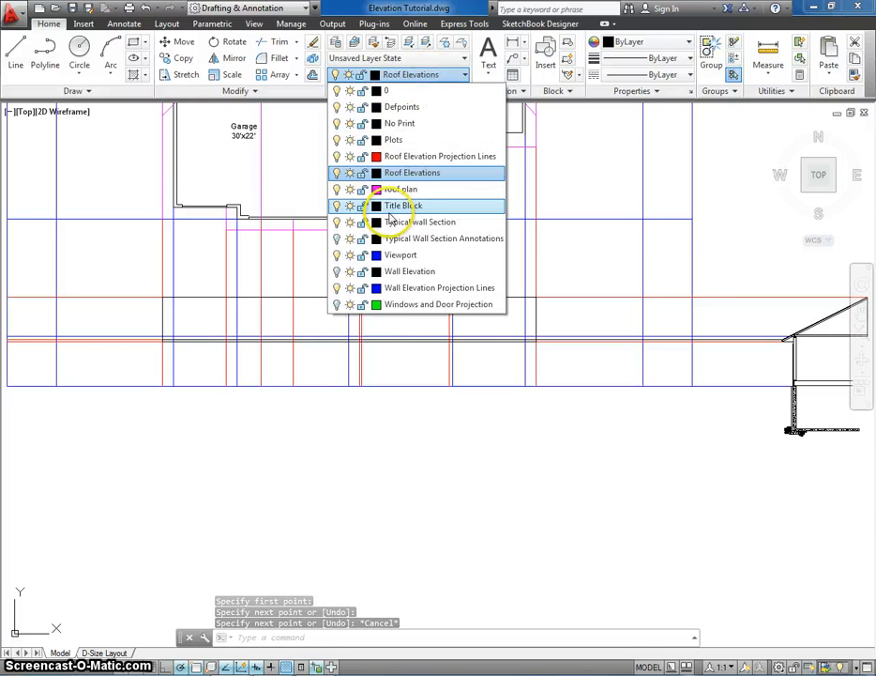
left_click(337, 287)
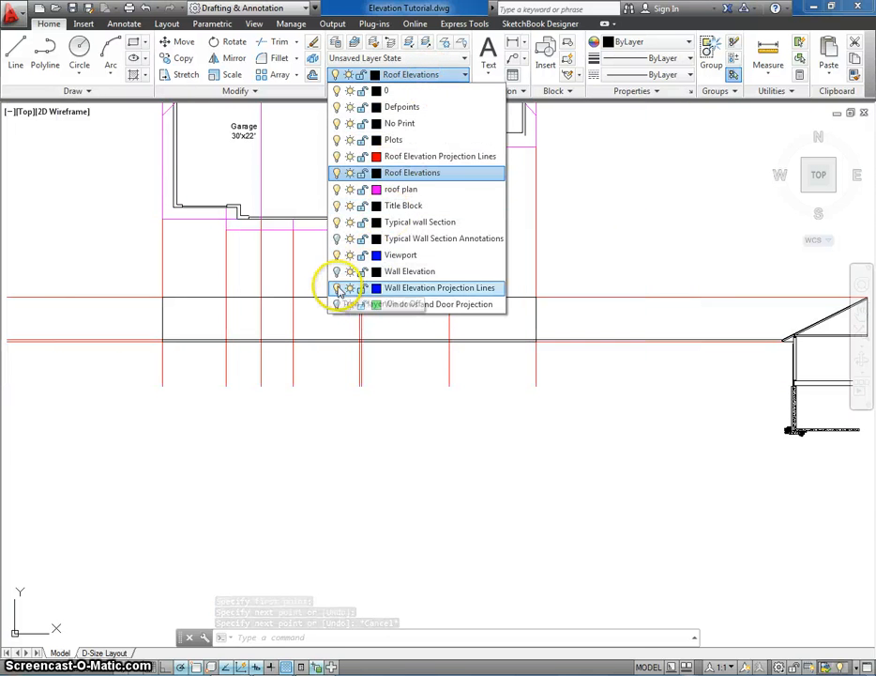
left_click(373, 391)
middle_click_drag(374, 391, 367, 403)
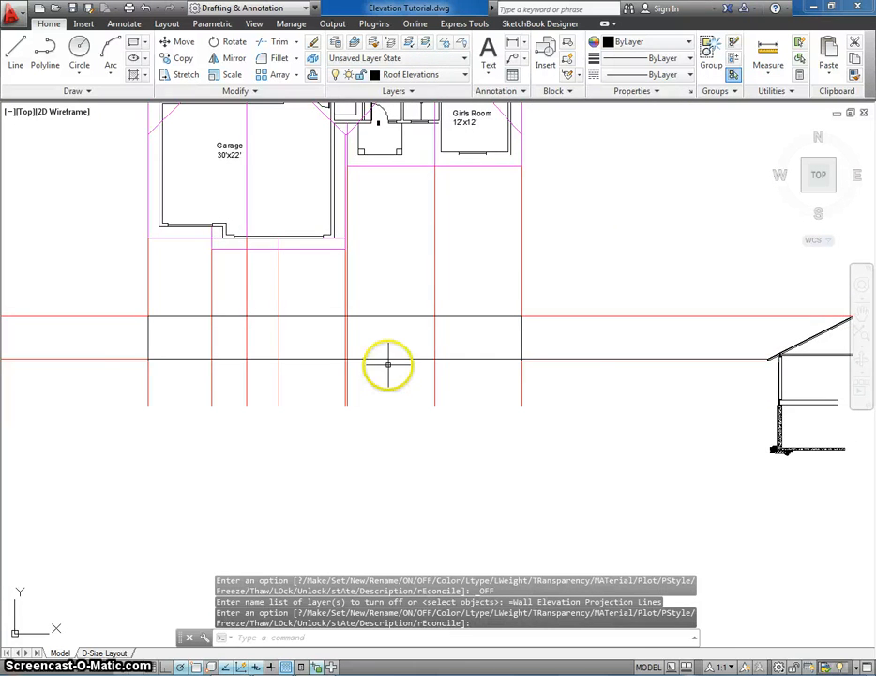
Step: Examine the eave and ridge of the front gable over the porch and Girls Room on the roof plan
scroll(388, 364, "up", 2)
middle_click_drag(387, 352, 363, 405)
middle_click_drag(359, 307, 344, 356)
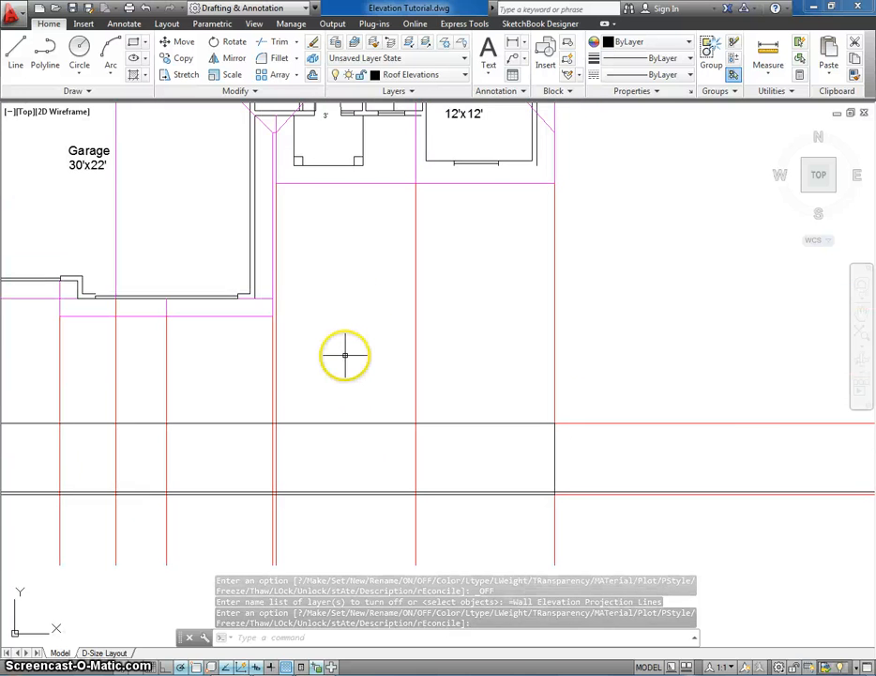
scroll(345, 356, "down", 3)
scroll(344, 252, "up", 1)
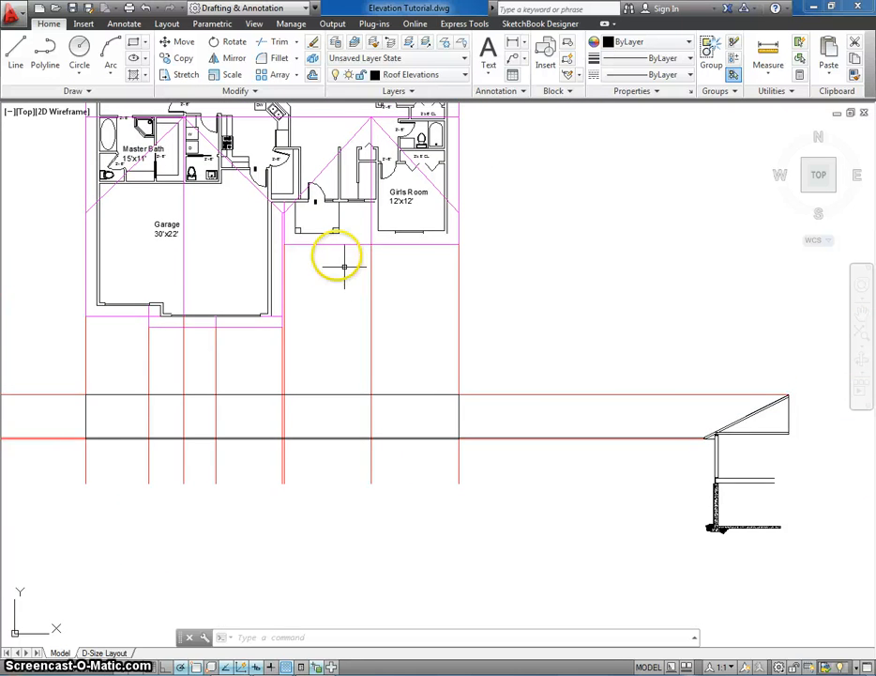
scroll(344, 267, "up", 5)
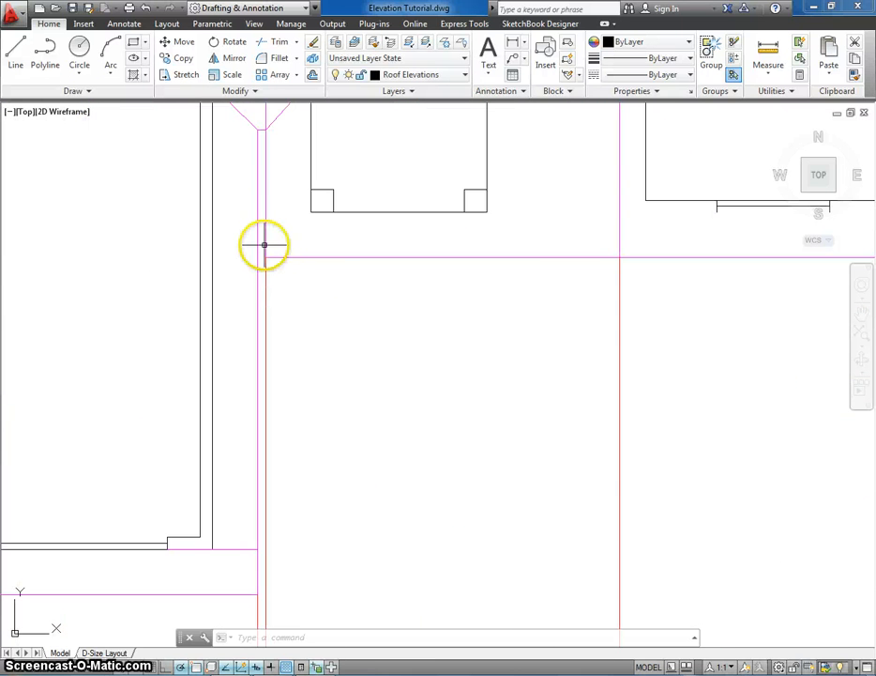
scroll(263, 245, "down", 4)
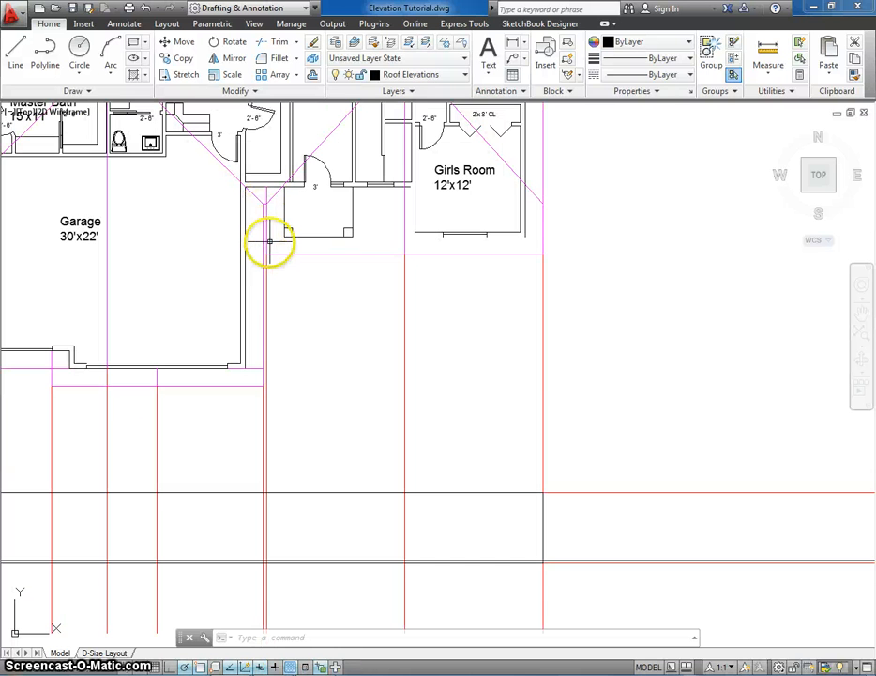
middle_click_drag(269, 235, 262, 353)
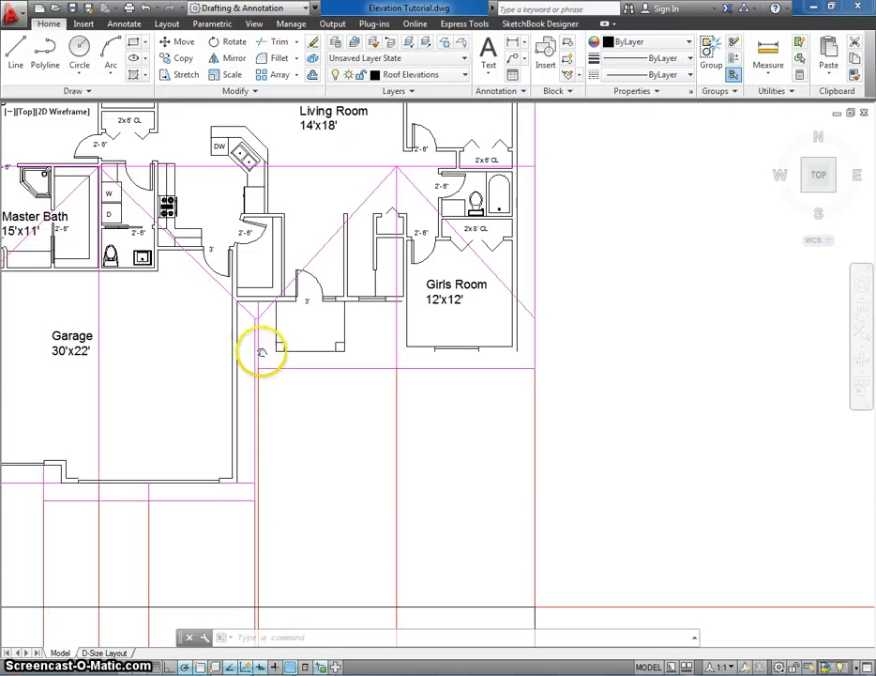
scroll(376, 242, "down", 3)
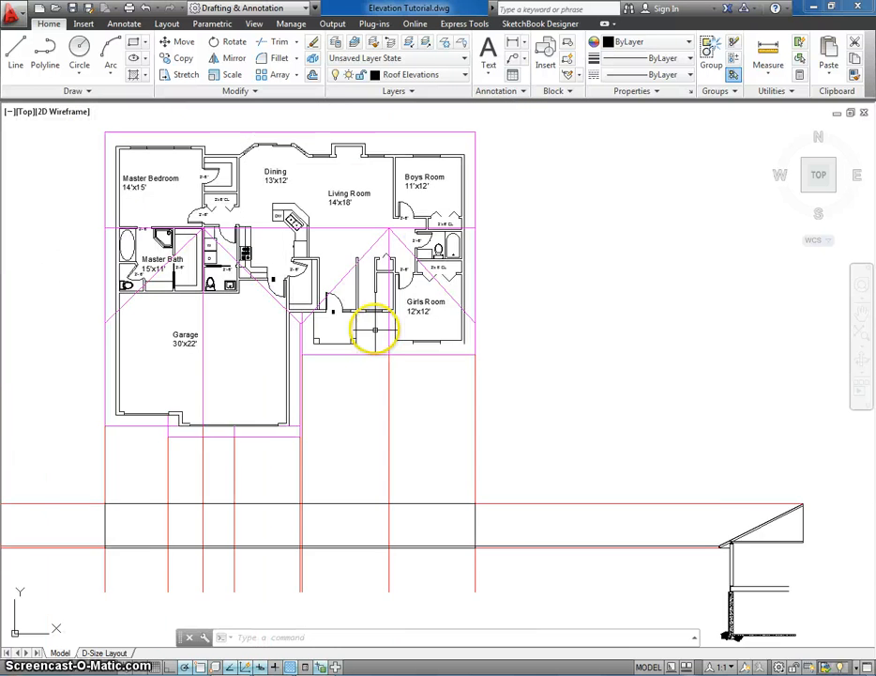
Step: Draw the two sloping gable lines over the porch and Girls Room from one top-of-fascia edge intersection up to the ridge and down to the other
middle_click_drag(372, 329, 364, 197)
scroll(295, 431, "up", 6)
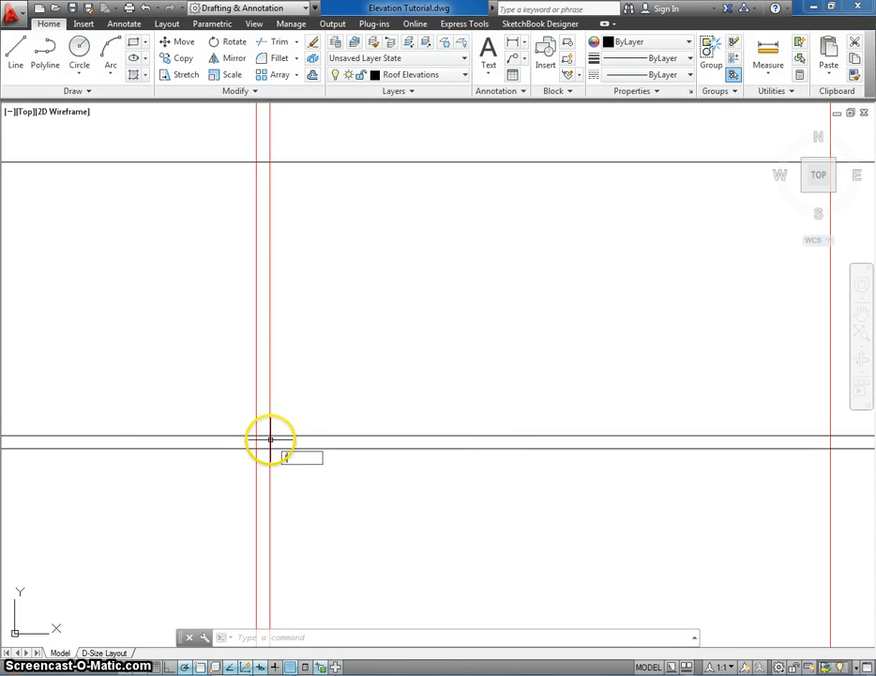
key("Return")
left_click(270, 435)
scroll(590, 327, "down", 4)
middle_click_drag(591, 326, 381, 369)
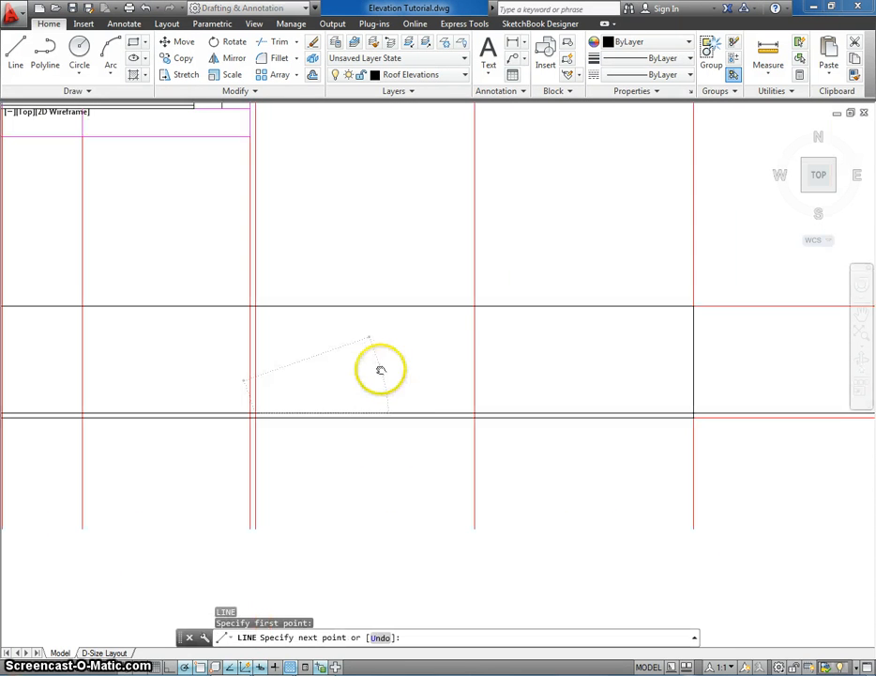
left_click(475, 305)
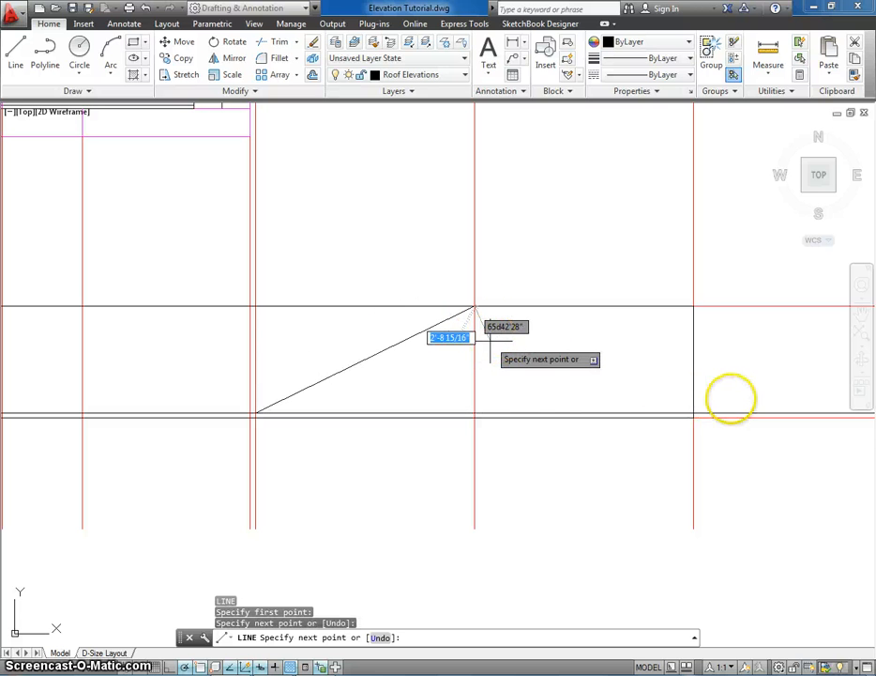
scroll(739, 412, "up", 4)
scroll(720, 415, "down", 6)
middle_click_drag(710, 417, 608, 473)
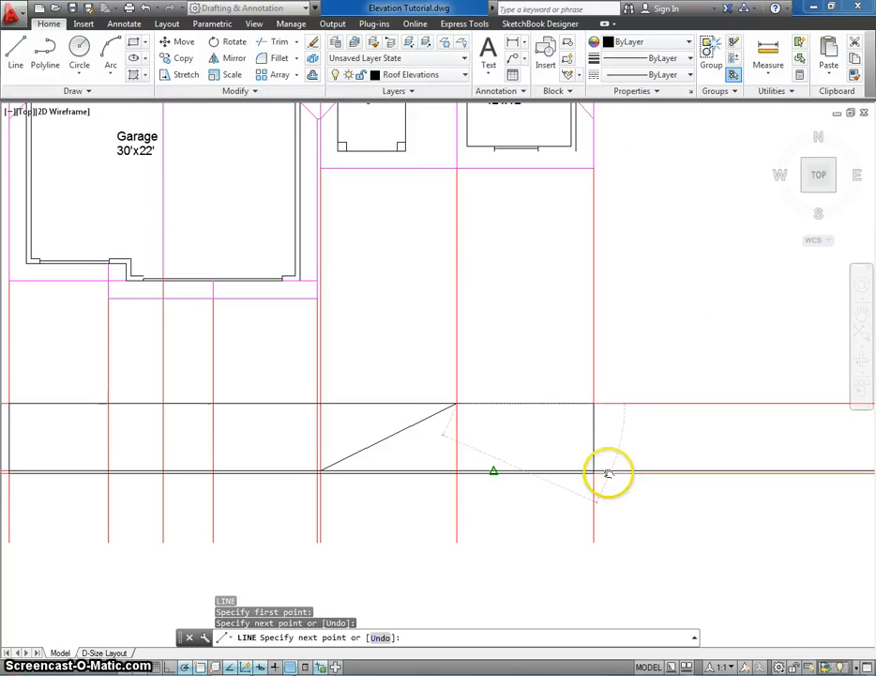
scroll(605, 474, "up", 4)
left_click(569, 468)
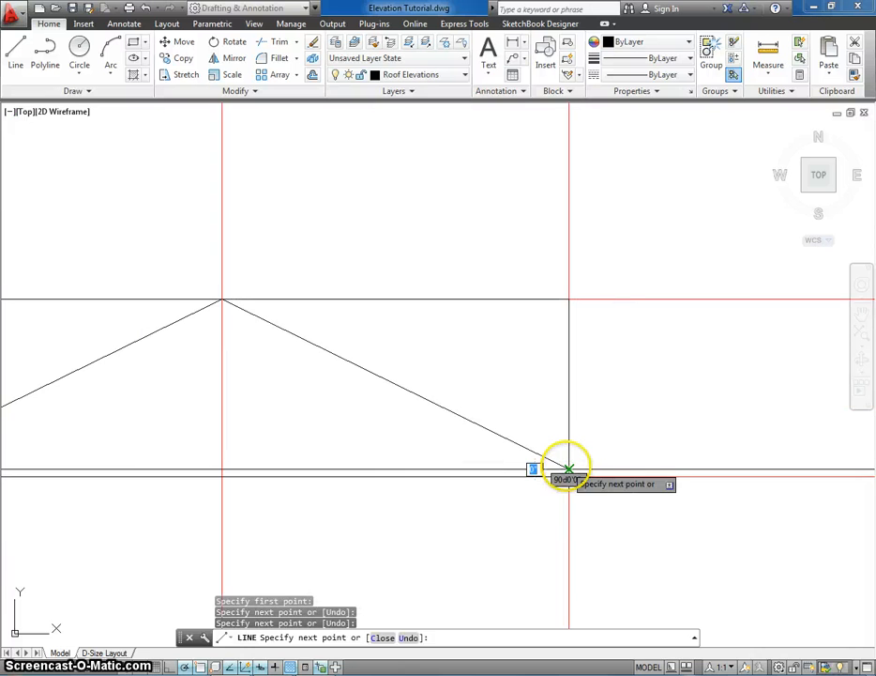
Step: Draw a short vertical line across the fascia at the front gable's lower end beside the garage
key("Escape")
scroll(565, 469, "down", 2)
middle_click_drag(563, 479, 563, 396)
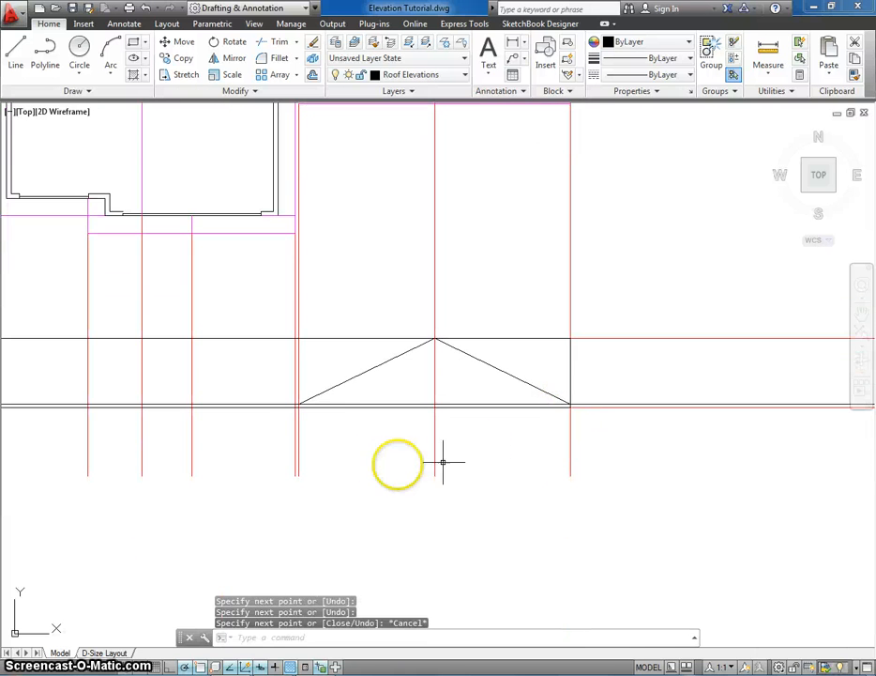
scroll(333, 442, "up", 4)
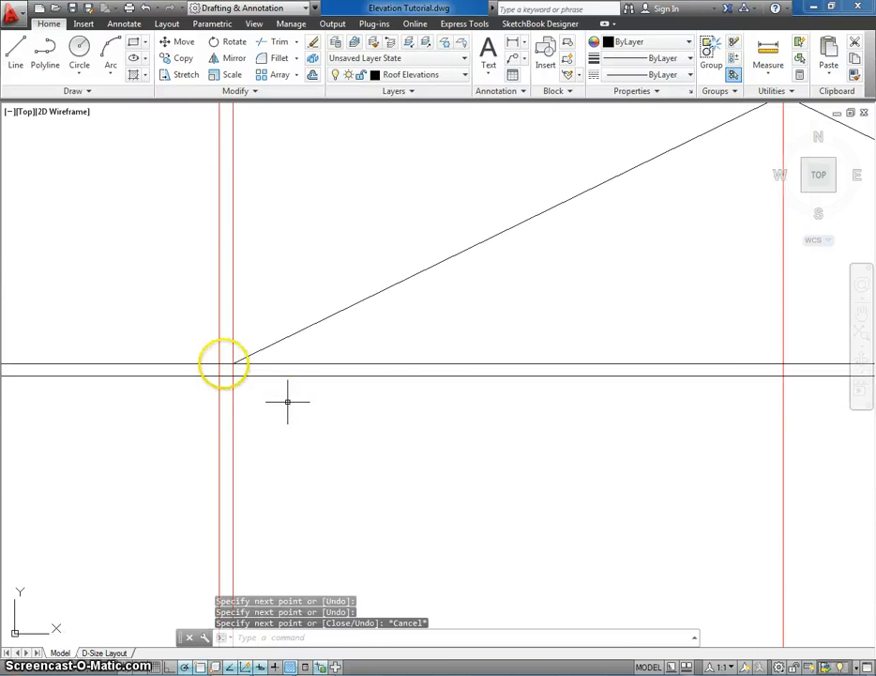
key("Return")
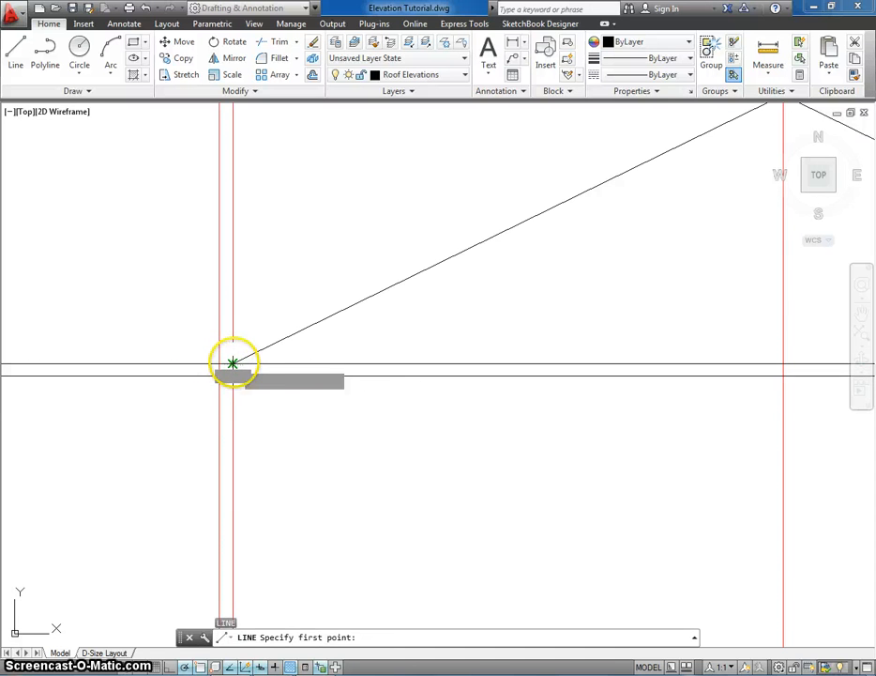
left_click(233, 362)
key("Escape")
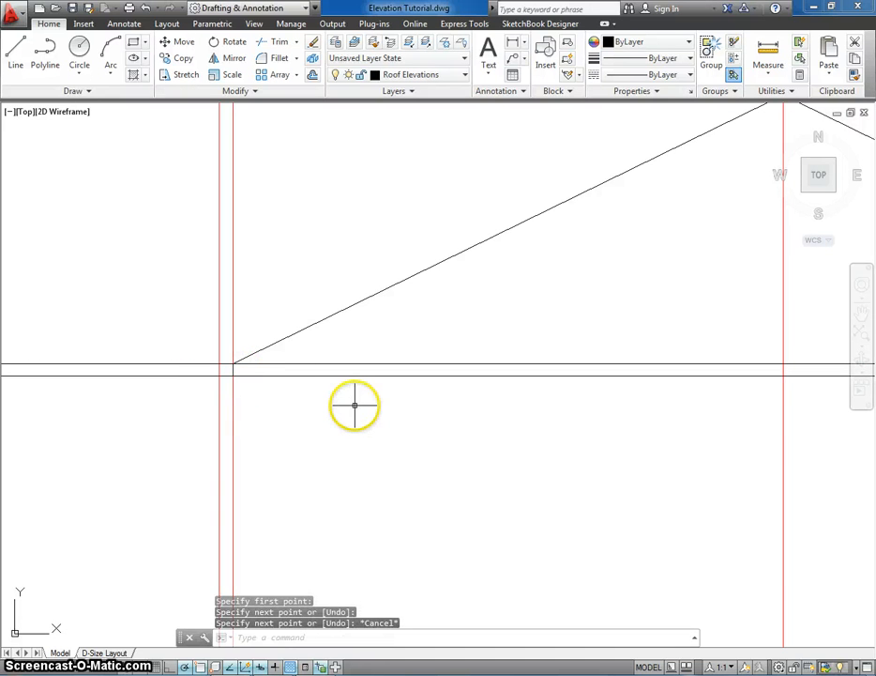
Step: Draw a matching short vertical fascia line at the front gable's lower end on the Girls Room side
key("Return")
scroll(518, 423, "down", 4)
middle_click_drag(513, 420, 112, 456)
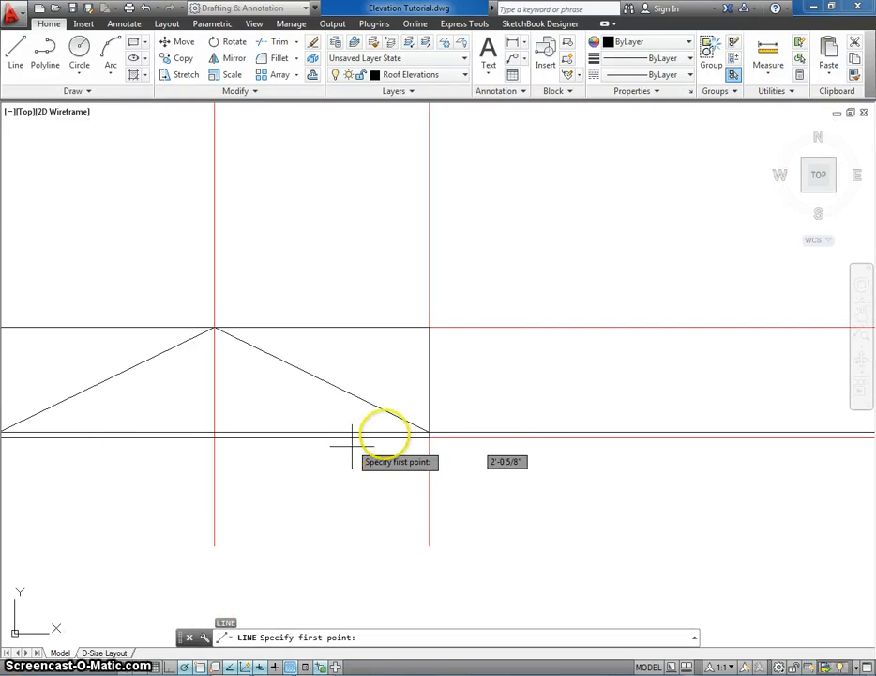
scroll(402, 433, "up", 4)
scroll(402, 434, "up", 3)
left_click(543, 435)
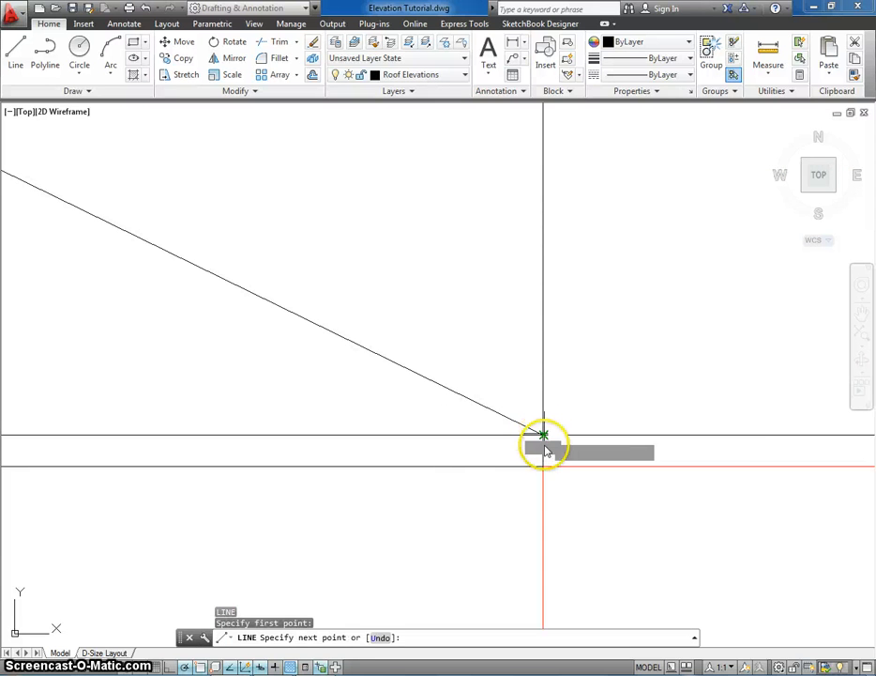
key("Escape")
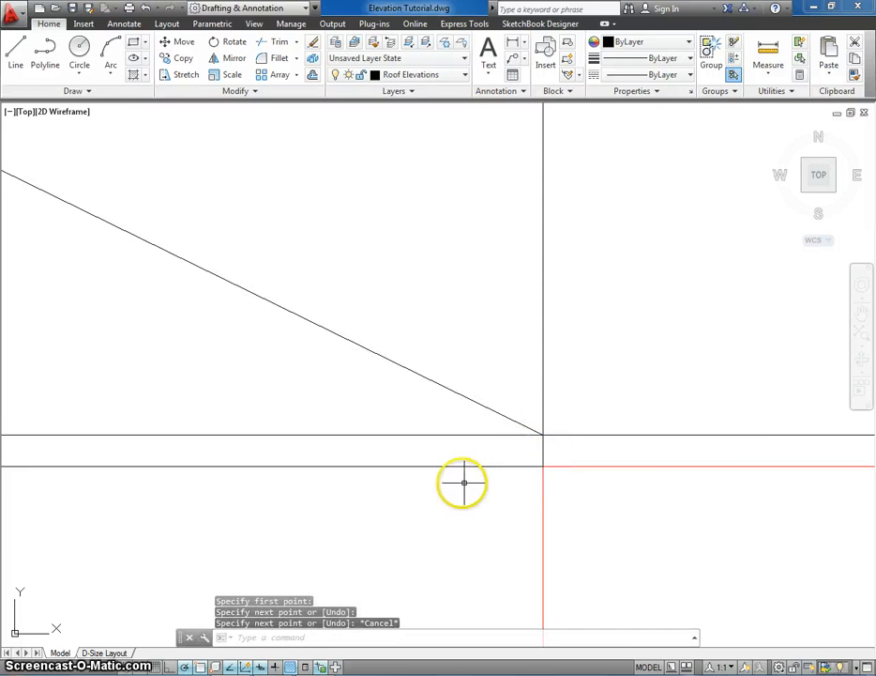
Step: Examine the drawn front gable against the roof plan above it and the wall section beside it
scroll(437, 502, "down", 6)
middle_click_drag(434, 505, 574, 439)
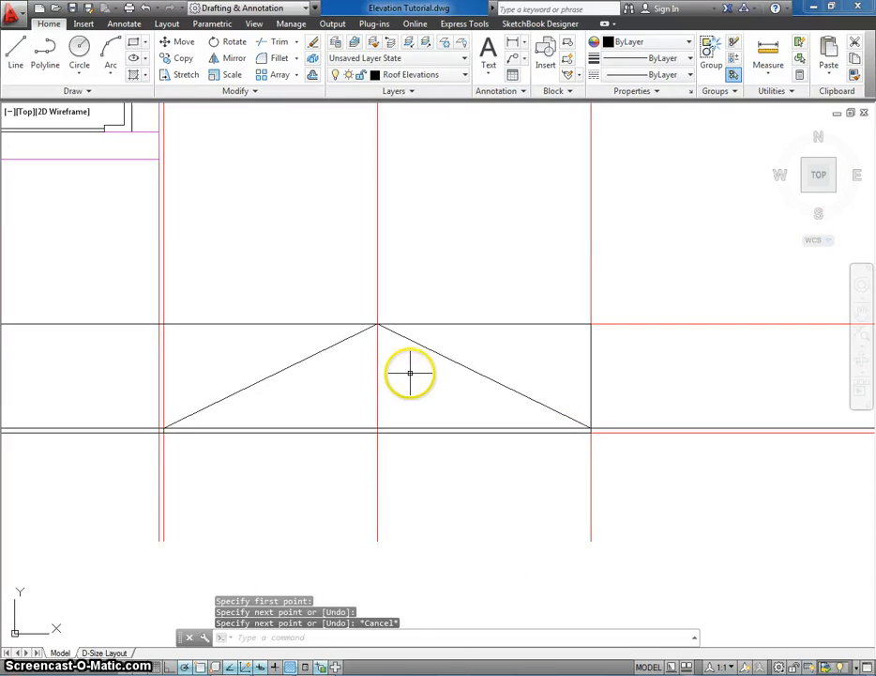
scroll(410, 372, "down", 3)
middle_click_drag(405, 372, 405, 440)
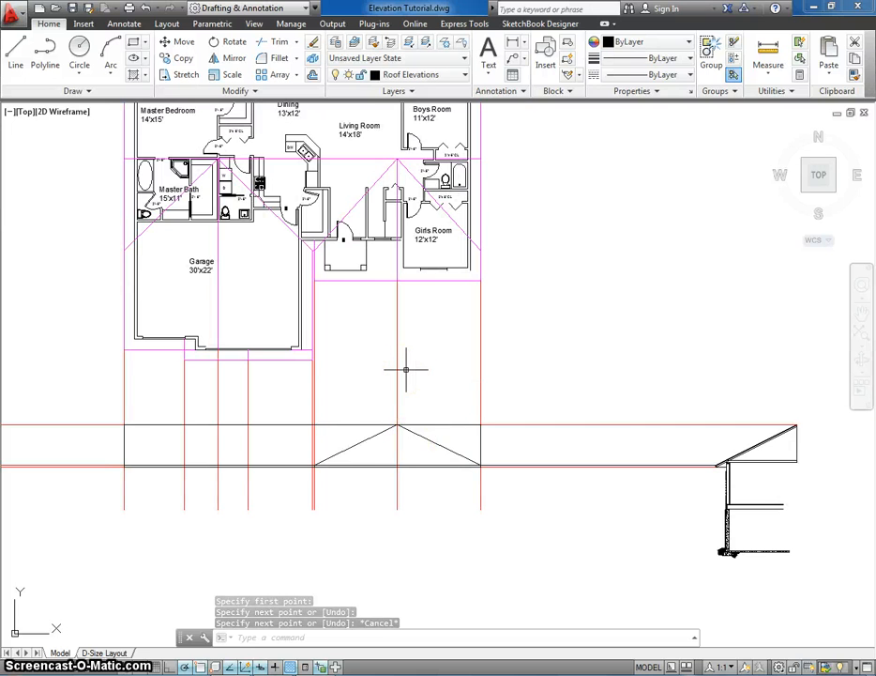
scroll(407, 369, "down", 1)
scroll(408, 364, "up", 3)
middle_click_drag(407, 364, 411, 347)
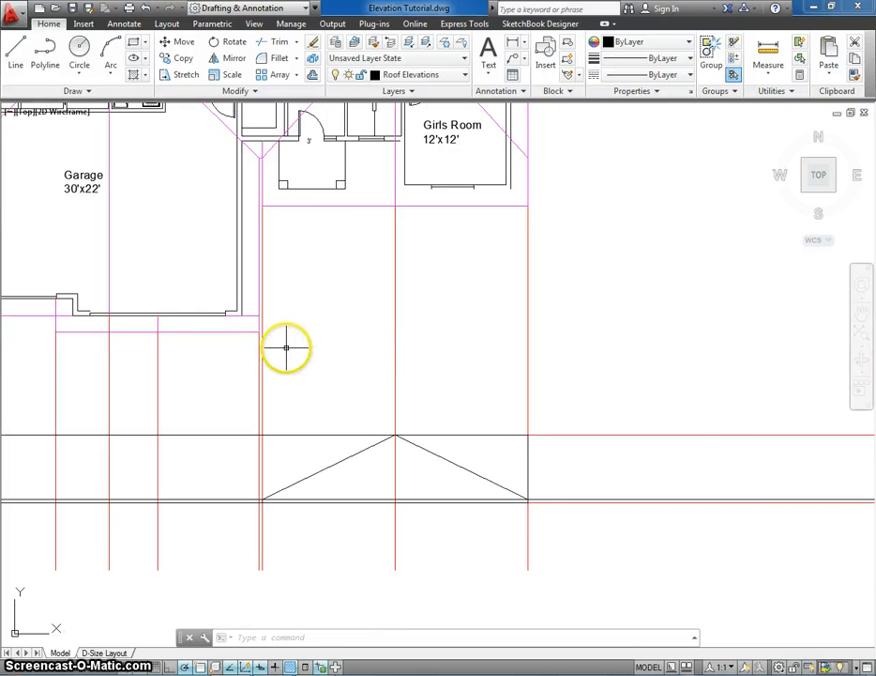
scroll(287, 348, "down", 2)
middle_click_drag(286, 348, 283, 314)
middle_click_drag(364, 404, 363, 411)
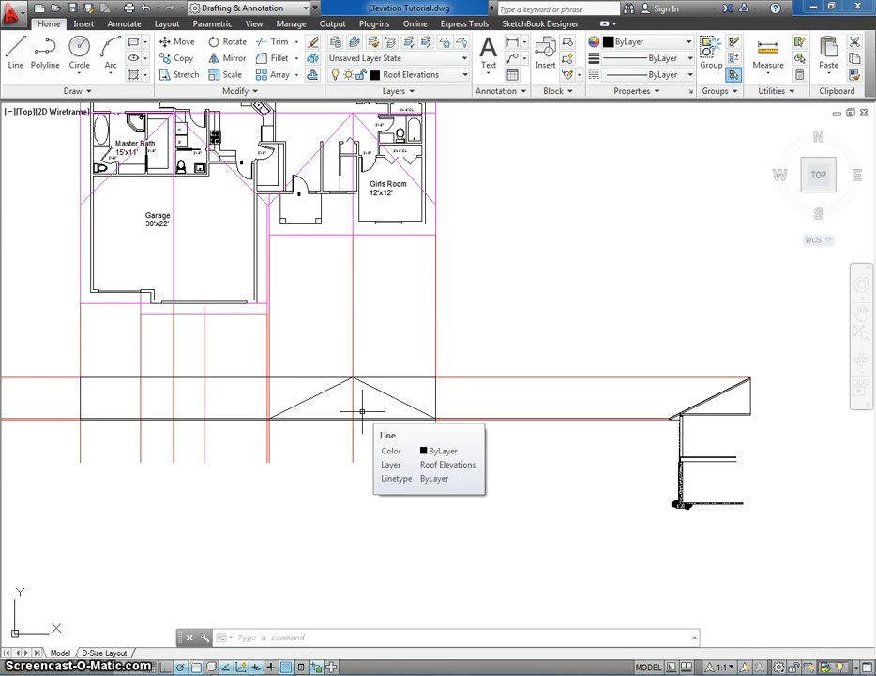
scroll(362, 411, "up", 2)
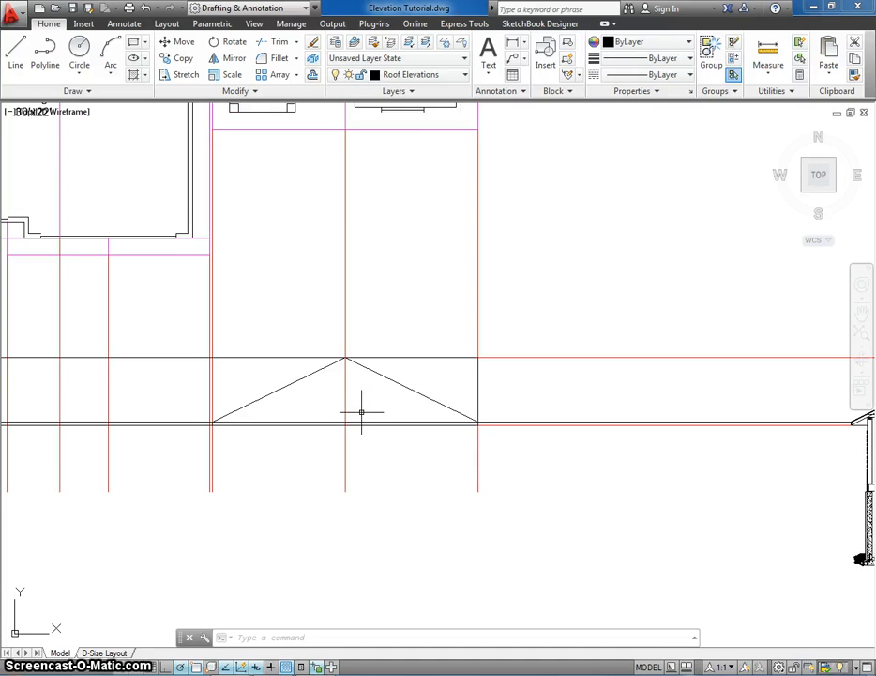
middle_click_drag(361, 411, 350, 454)
scroll(355, 440, "down", 2)
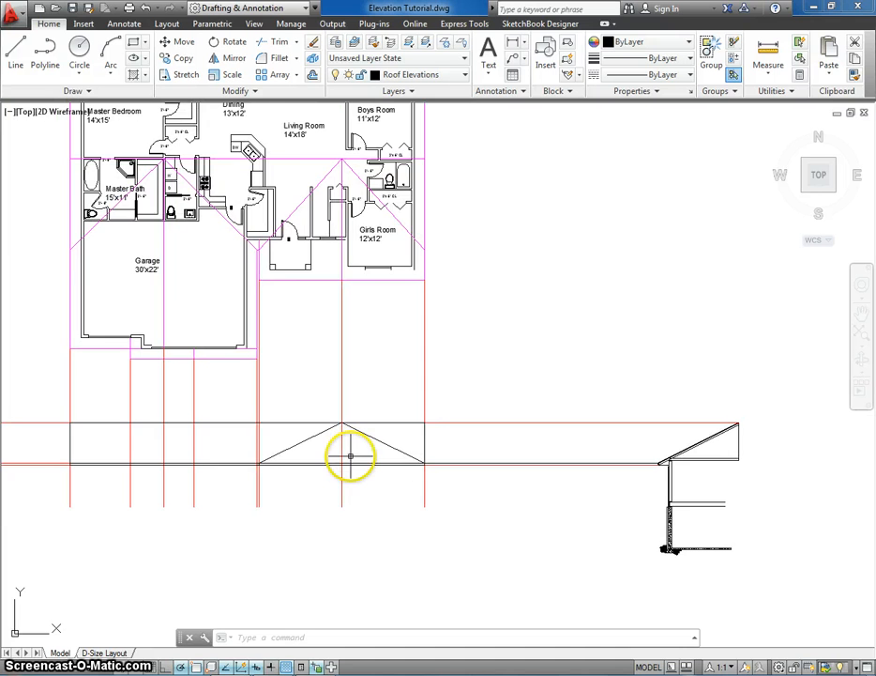
scroll(356, 469, "up", 4)
middle_click_drag(356, 472, 354, 429)
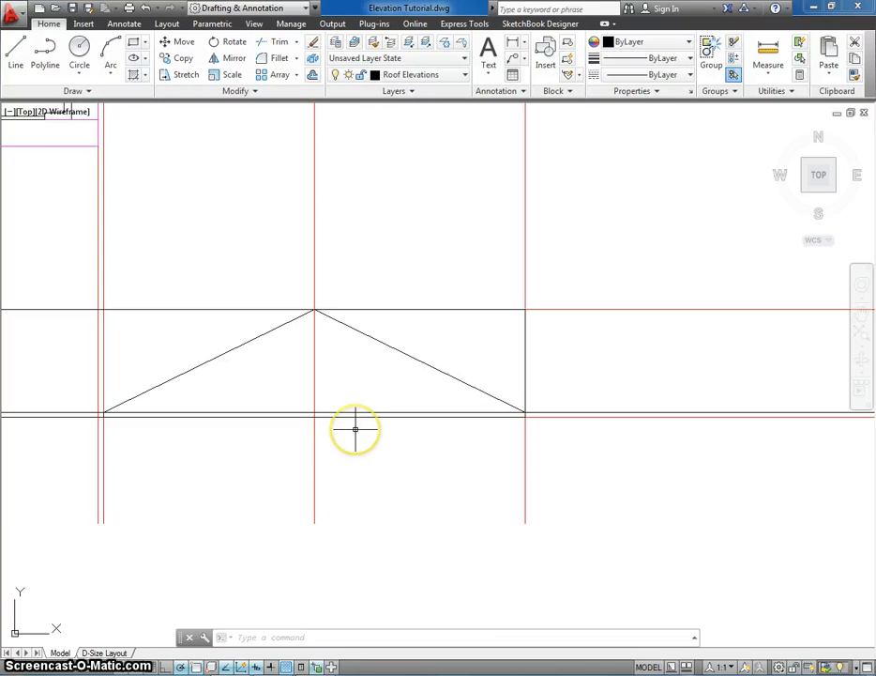
Step: Measure the vertical distance from the fascia's lower corner to its upper corner on the typical wall section
key("Return")
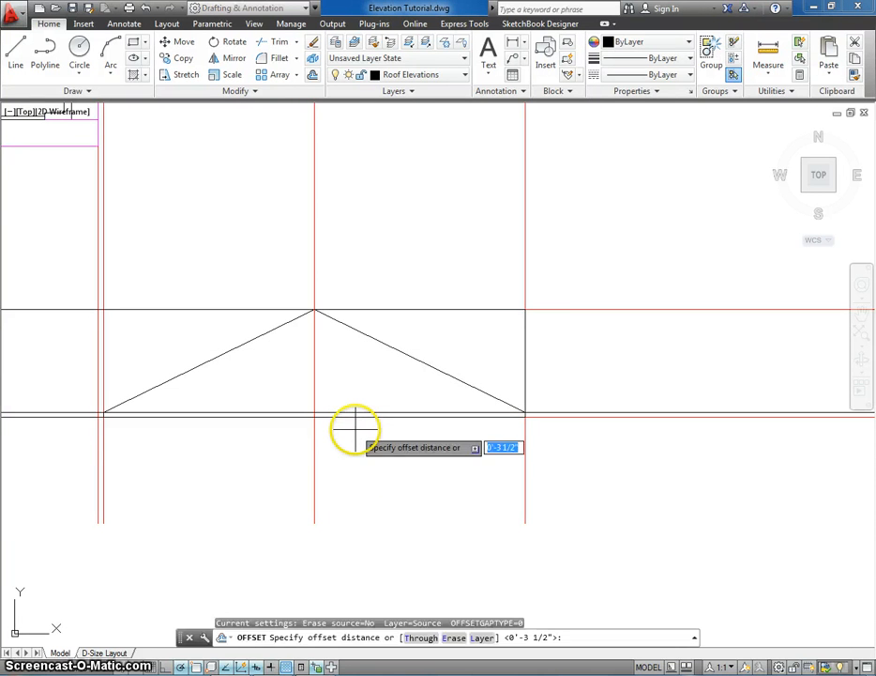
key("Escape")
scroll(638, 395, "down", 4)
middle_click_drag(638, 395, 372, 427)
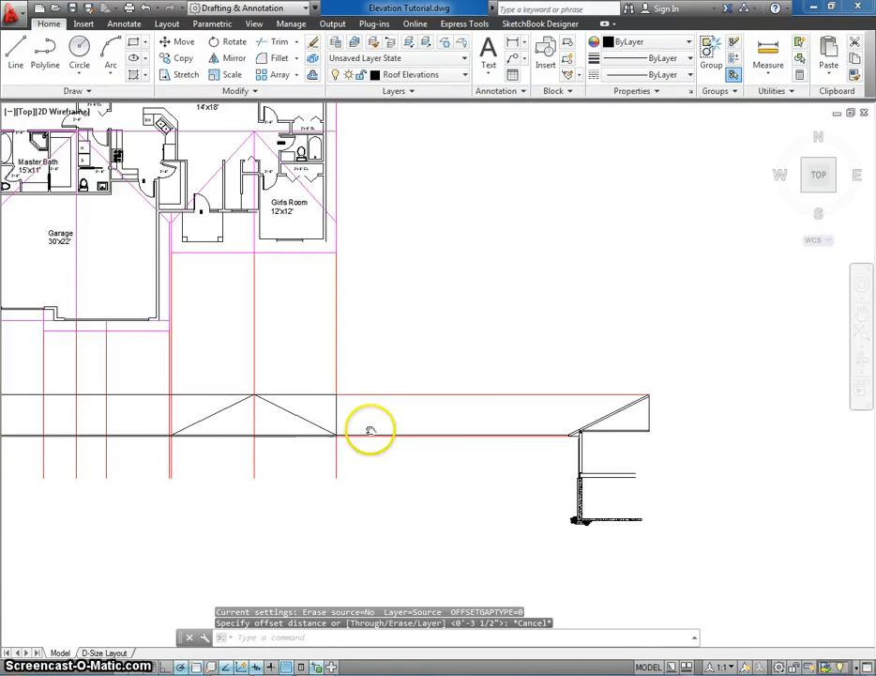
scroll(529, 429, "up", 8)
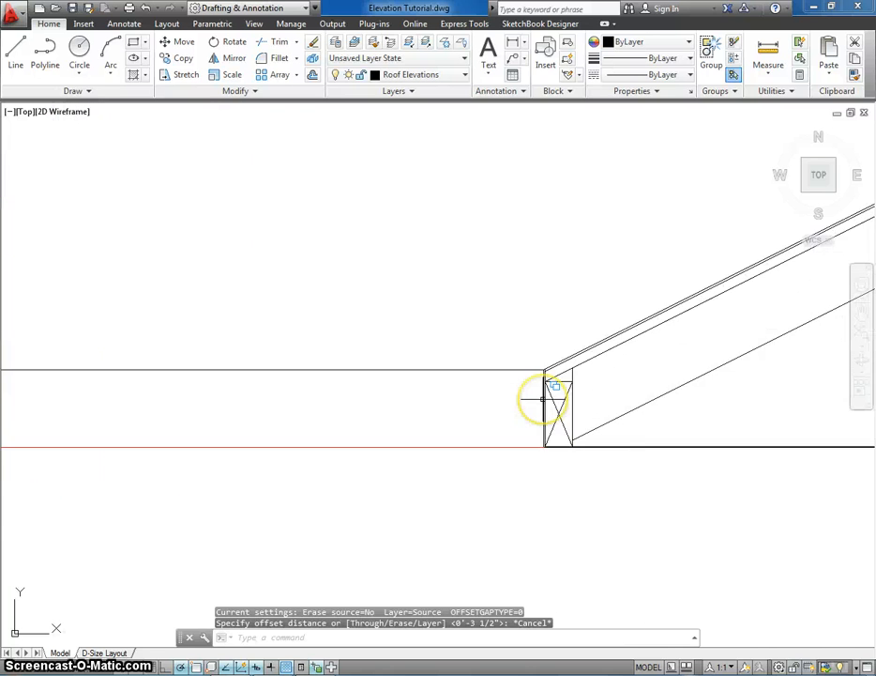
middle_click_drag(542, 398, 523, 382)
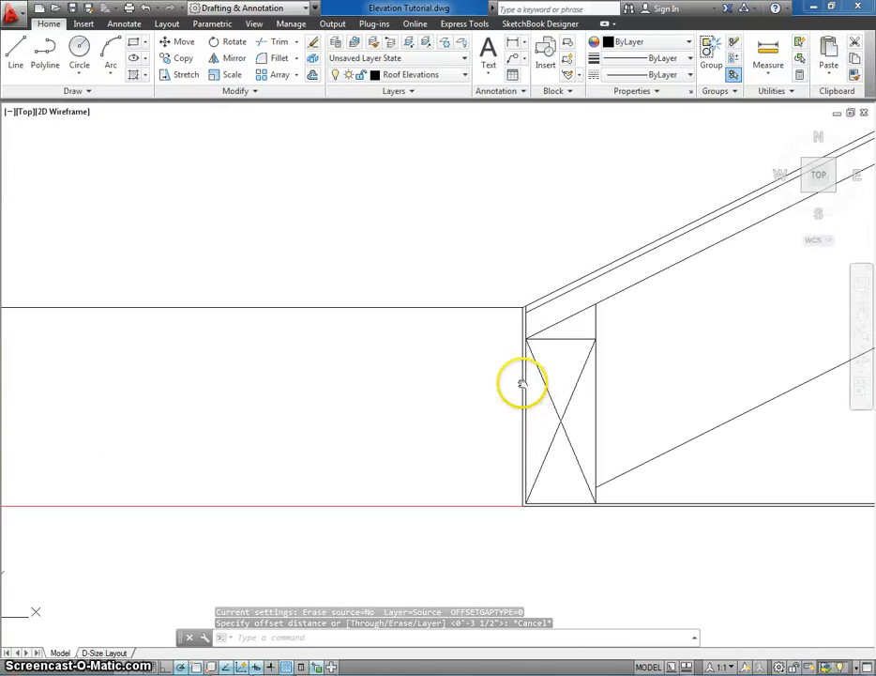
left_click(769, 51)
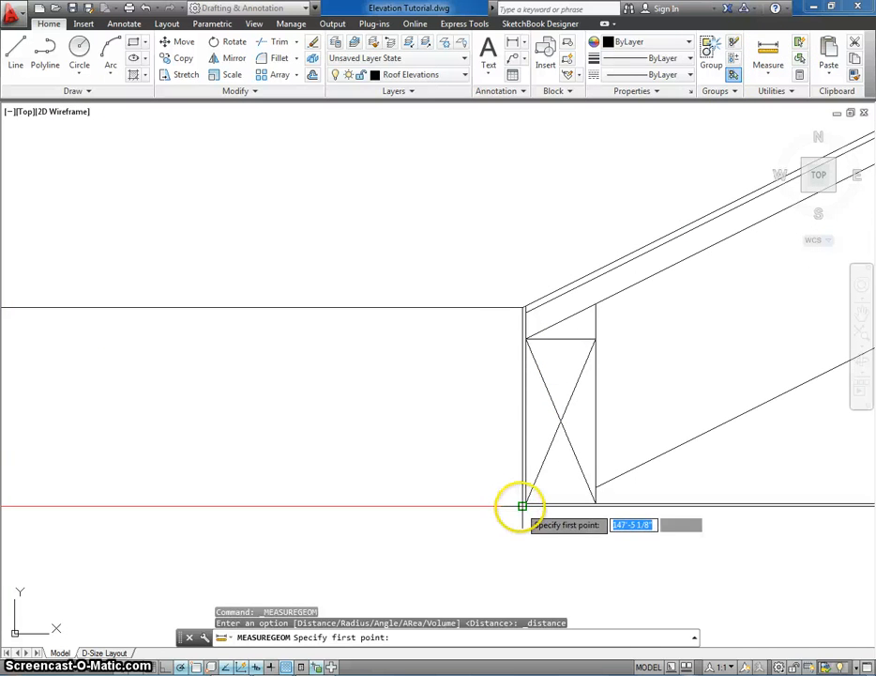
left_click(524, 503)
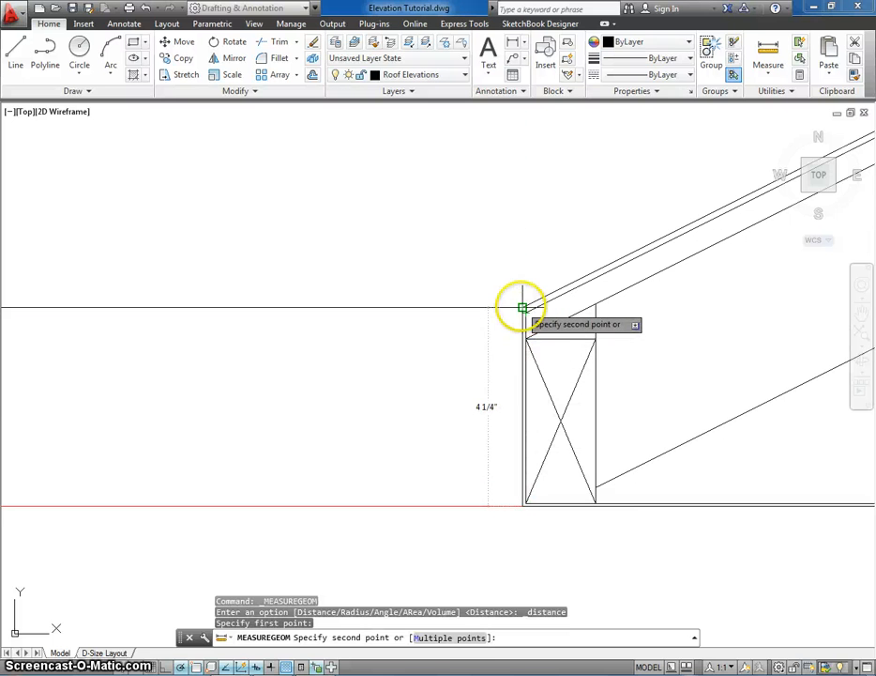
key("Escape")
Step: Offset both sloping lines of the front gable 4.25 inches toward the inside of the gable
scroll(450, 343, "down", 15)
middle_click_drag(375, 366, 875, 433)
scroll(232, 418, "up", 4)
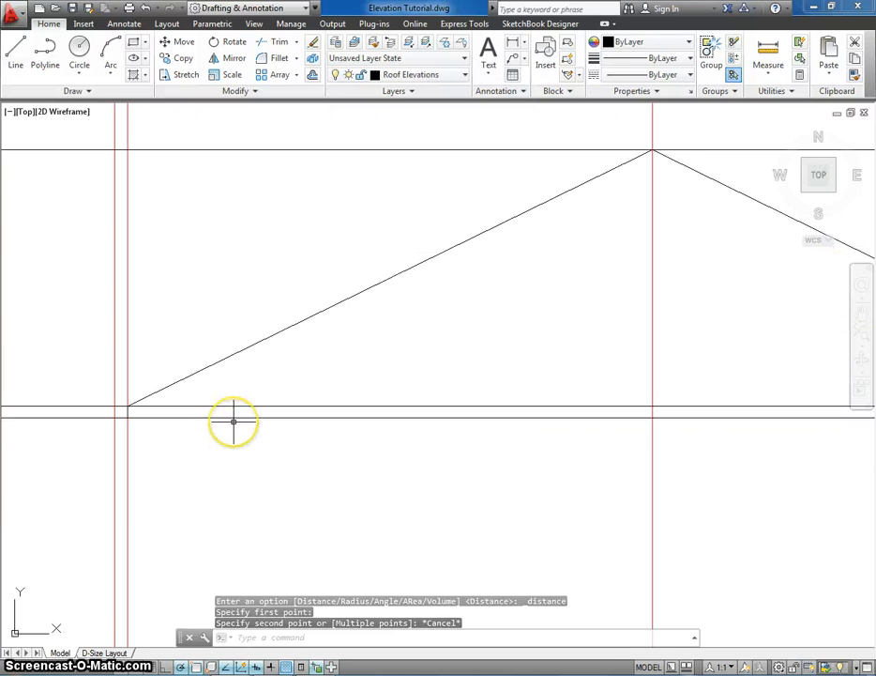
type("offset")
key("Return")
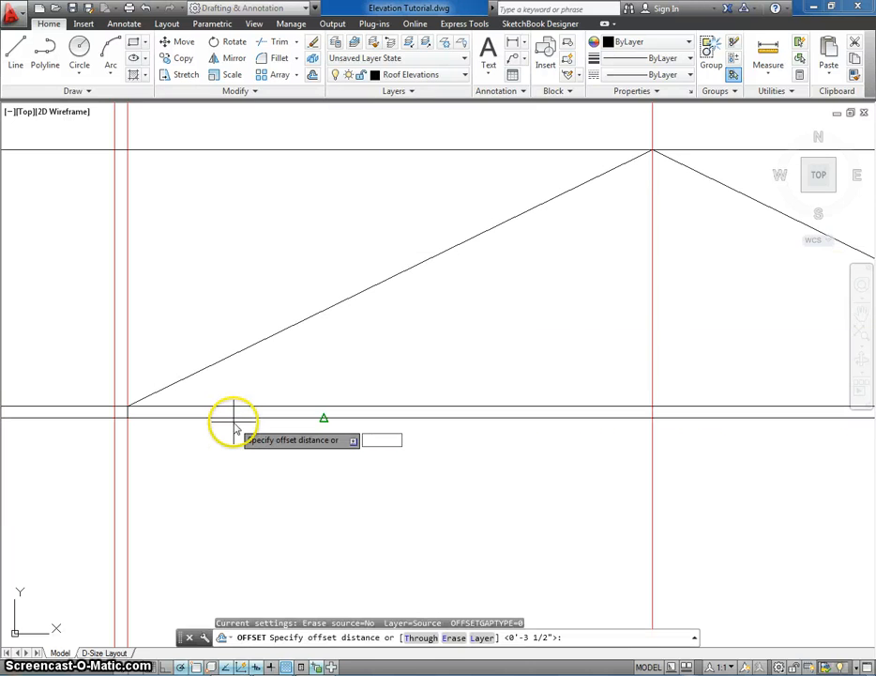
type("4.25")
key("Return")
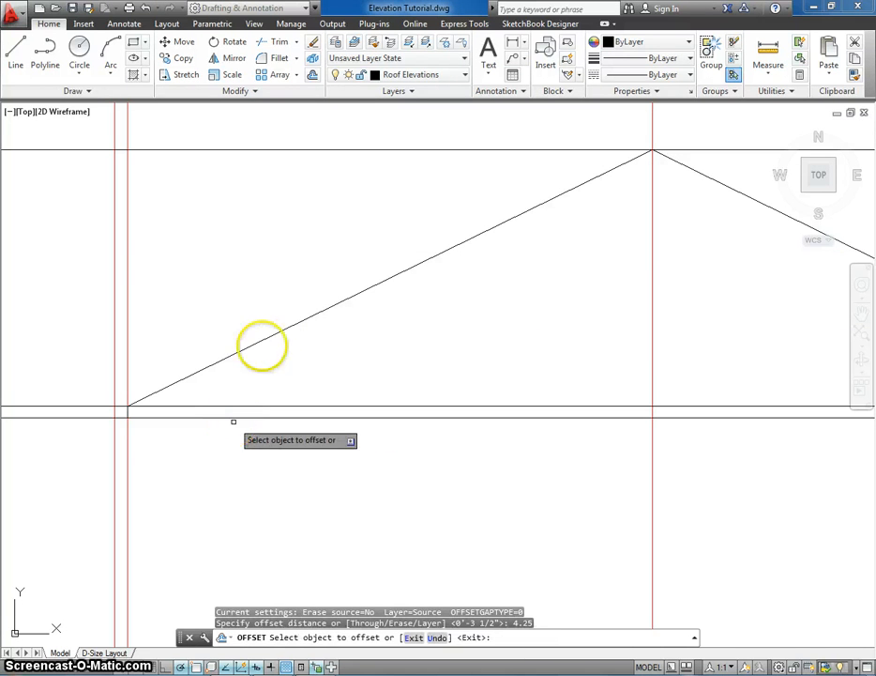
left_click(280, 333)
left_click(284, 347)
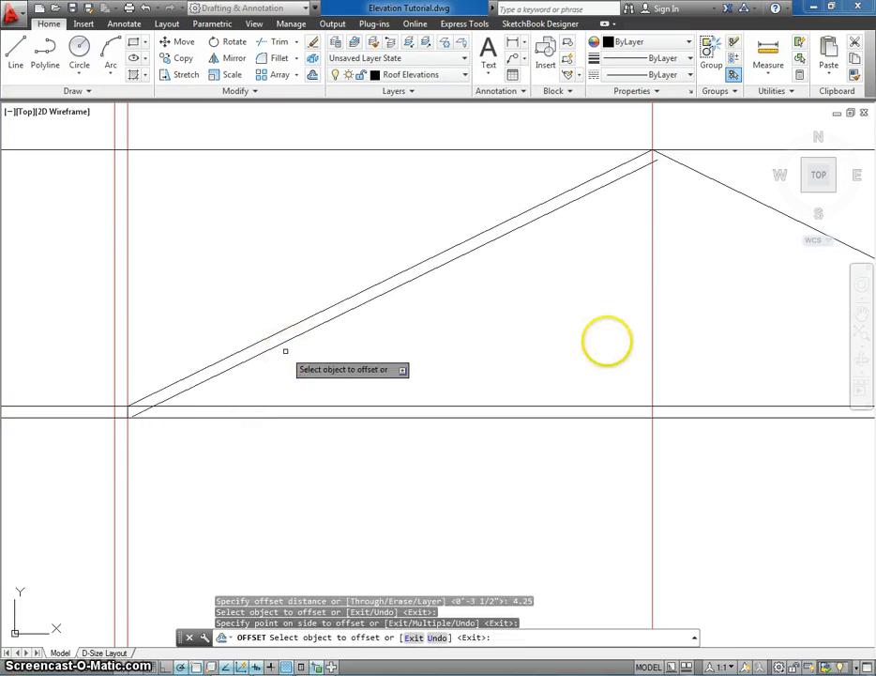
middle_click_drag(608, 342, 392, 372)
left_click(569, 251)
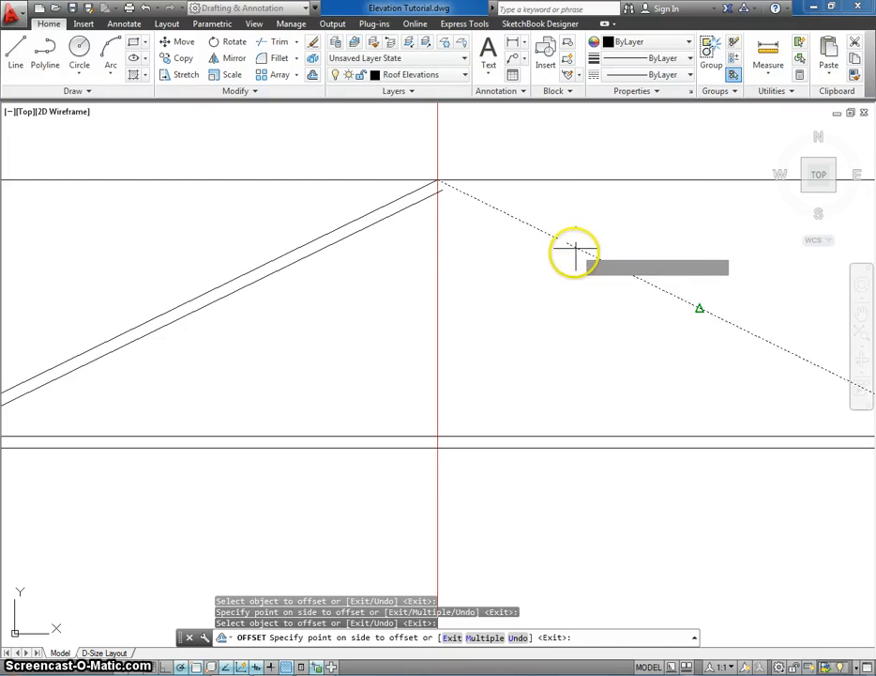
left_click(551, 280)
key("Escape")
scroll(507, 324, "down", 2)
middle_click_drag(505, 323, 516, 286)
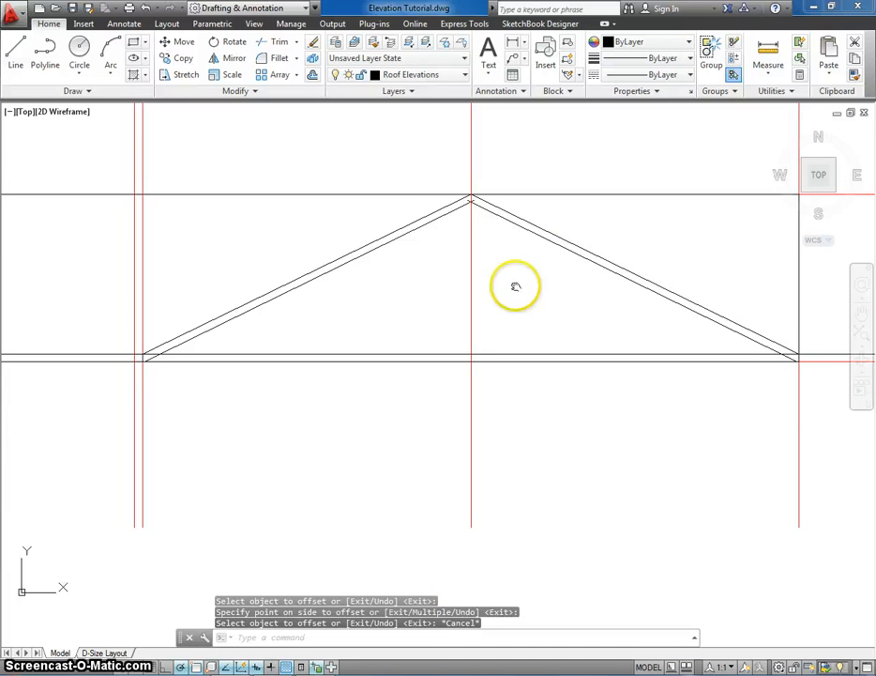
Step: Turn on the Wall Elevation layer
middle_click_drag(493, 367, 477, 307)
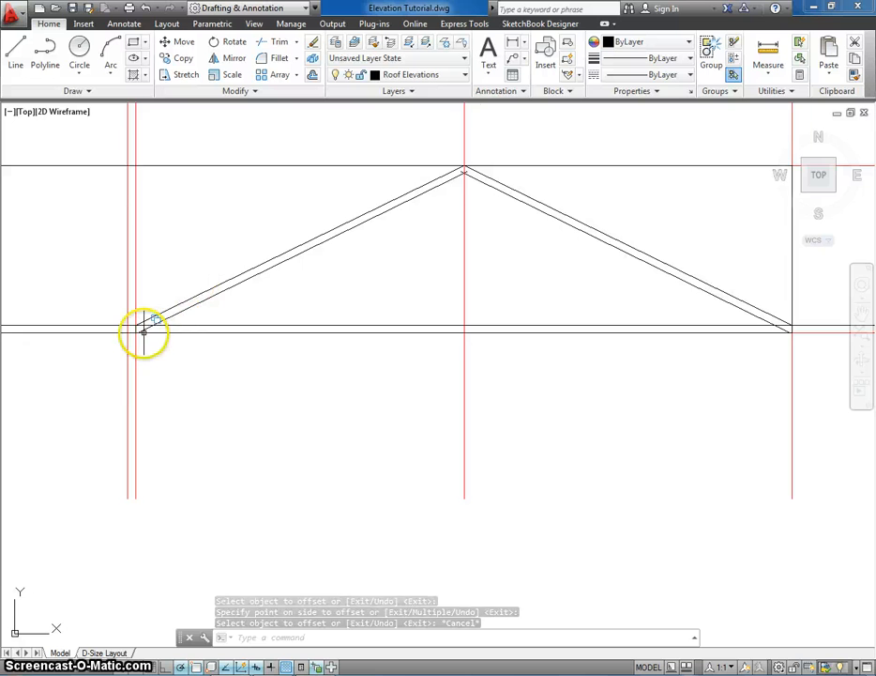
middle_click_drag(143, 330, 192, 332)
scroll(192, 330, "up", 2)
scroll(181, 326, "down", 6)
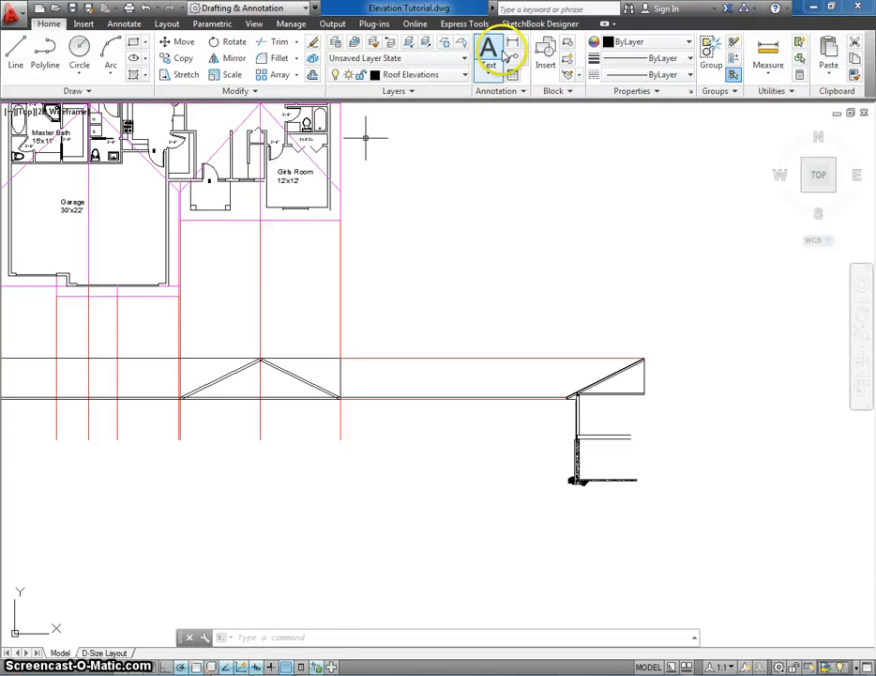
left_click(431, 78)
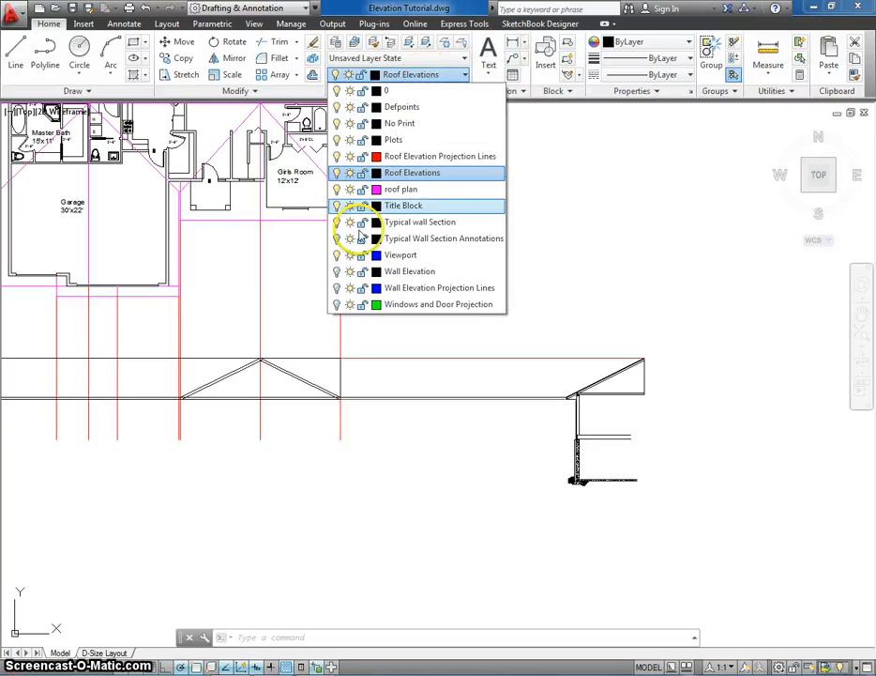
left_click(336, 272)
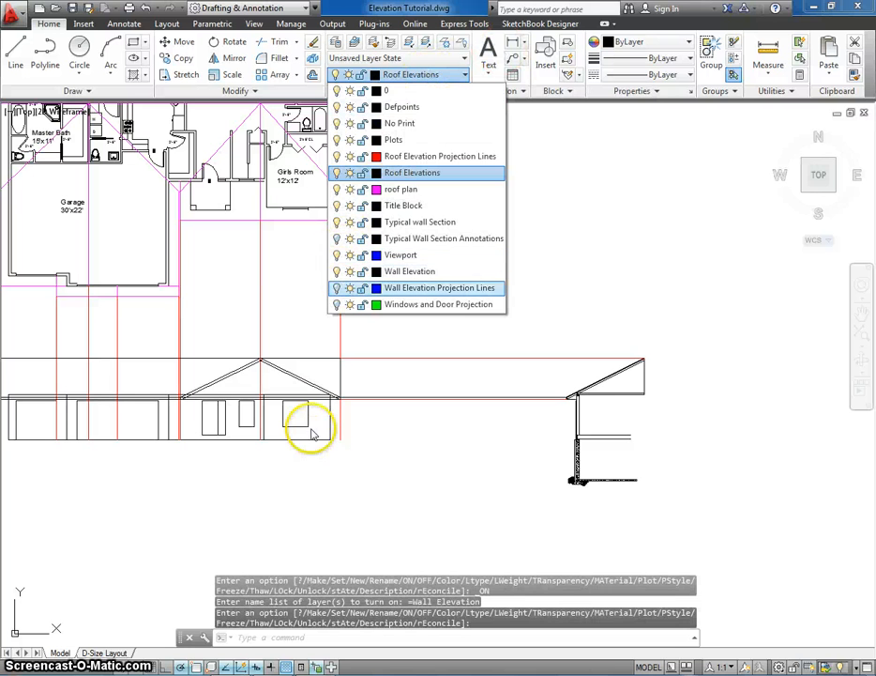
left_click(313, 459)
Step: Examine where the wall's upper corner on the Girls Room side meets the gable's inner fascia line
scroll(192, 403, "up", 2)
mouse_move(190, 405)
middle_mouse_down()
mouse_move(294, 466)
mouse_move(287, 508)
middle_mouse_up()
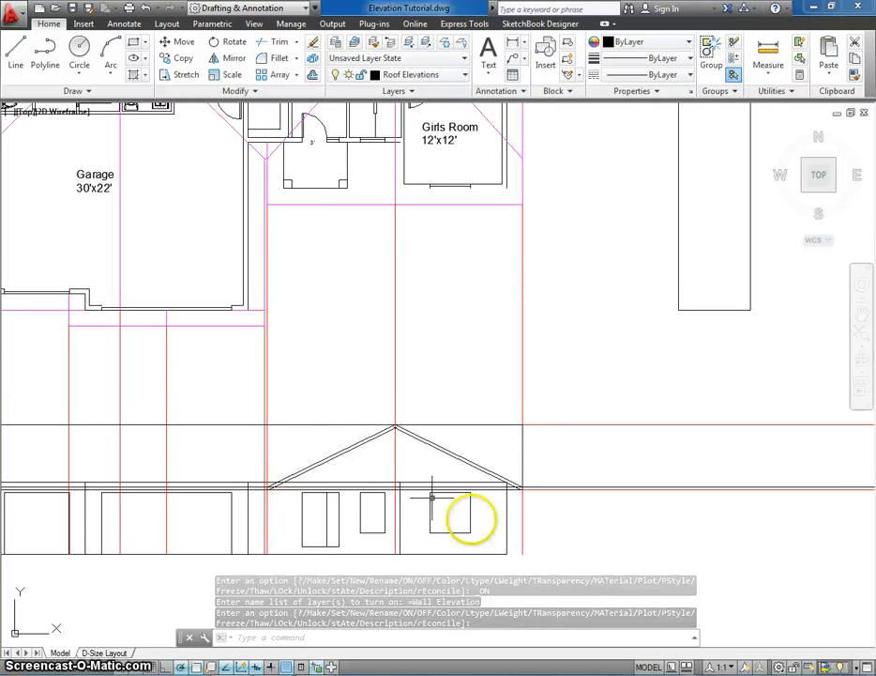
middle_click_drag(469, 518, 349, 475)
scroll(369, 444, "up", 5)
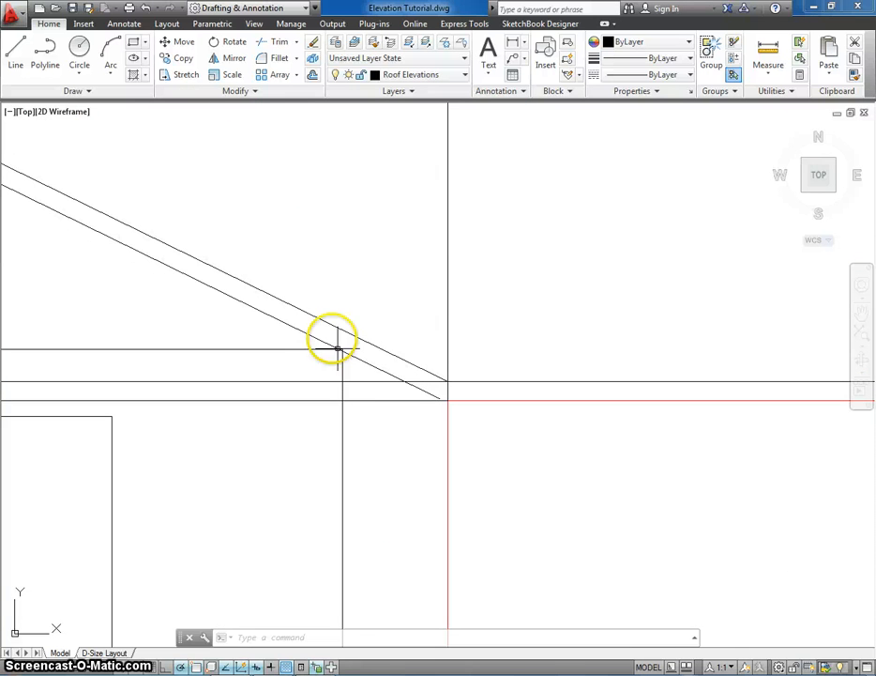
scroll(330, 350, "up", 3)
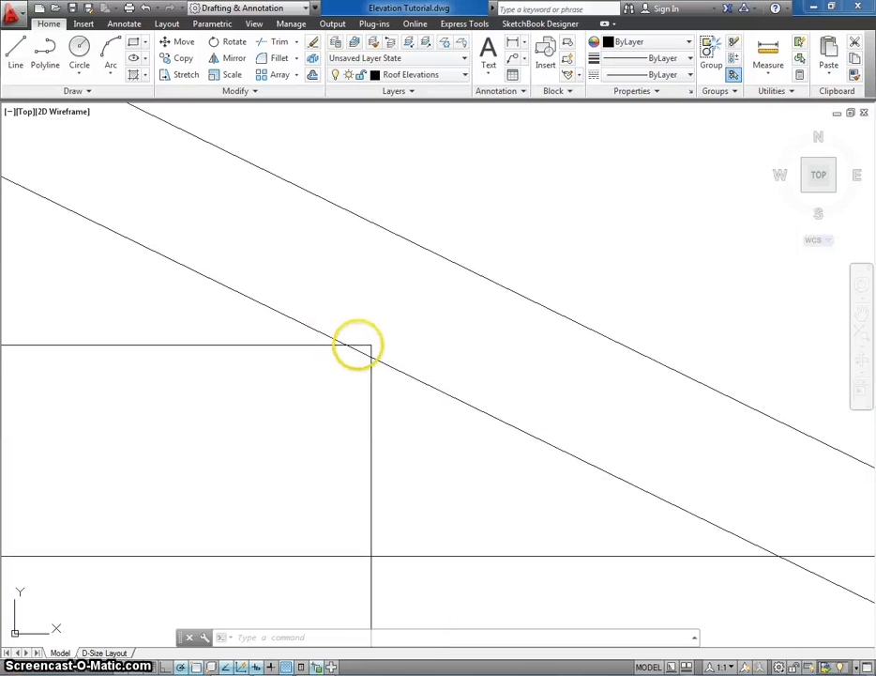
scroll(362, 345, "down", 4)
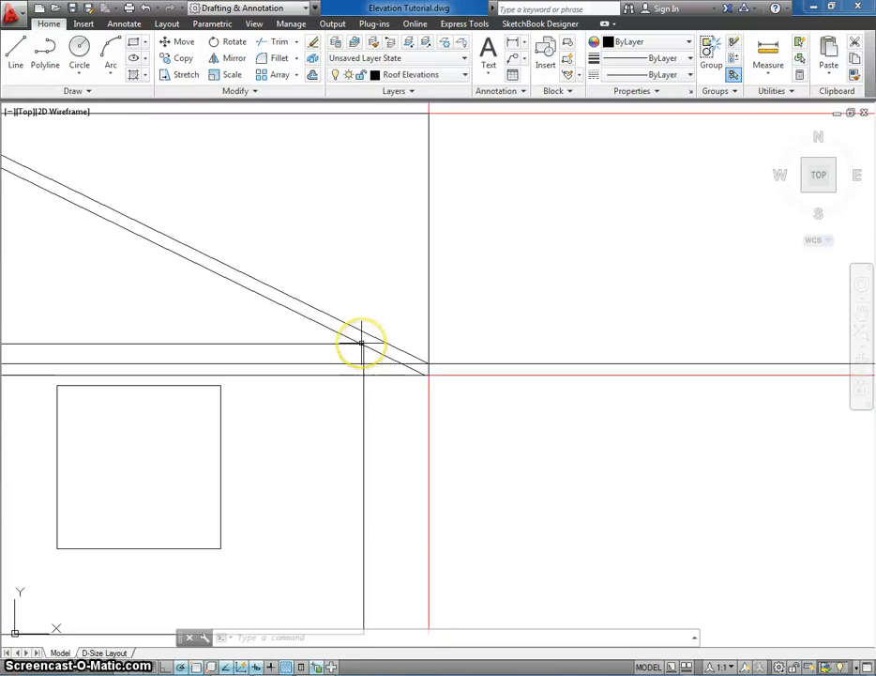
scroll(363, 348, "up", 4)
scroll(322, 329, "down", 2)
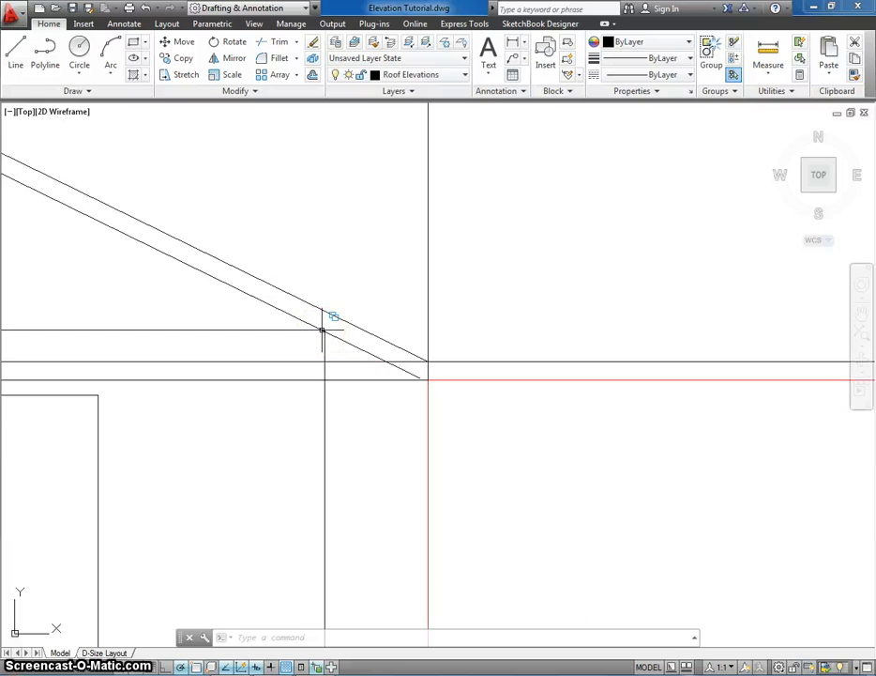
Step: Draw a line from the fascia's lower outer corner back to the wall line, then up to the gable's inner fascia line
middle_click_drag(321, 329, 344, 337)
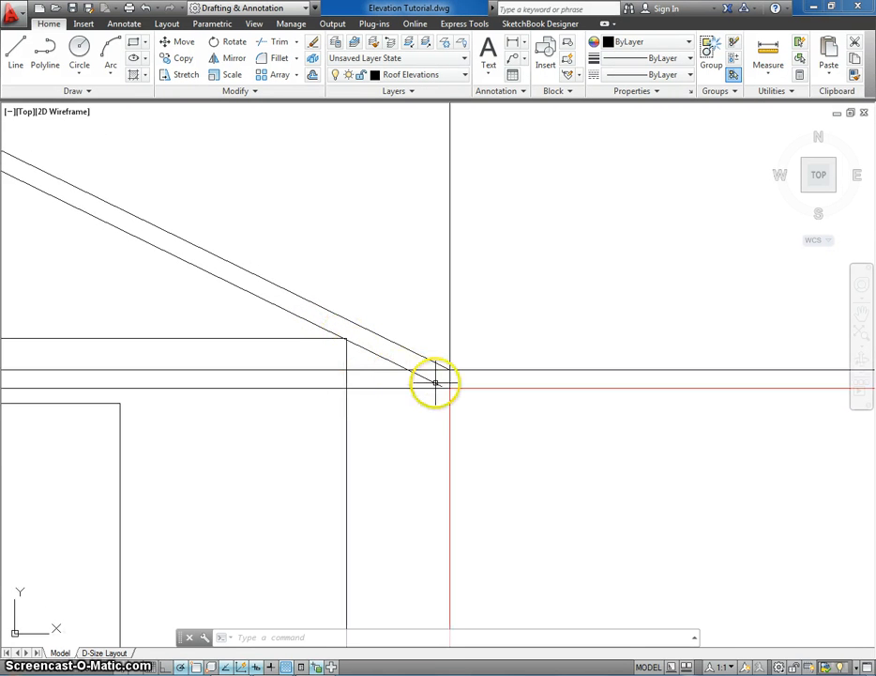
mouse_move(358, 377)
middle_mouse_down()
mouse_move(380, 385)
mouse_move(403, 366)
middle_mouse_up()
scroll(380, 385, "down", 4)
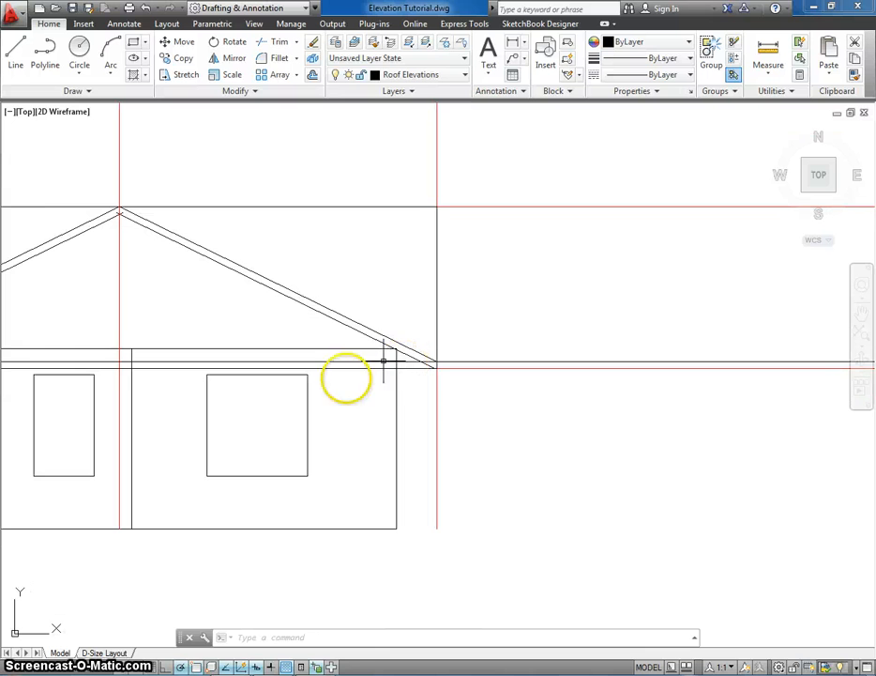
scroll(417, 359, "up", 3)
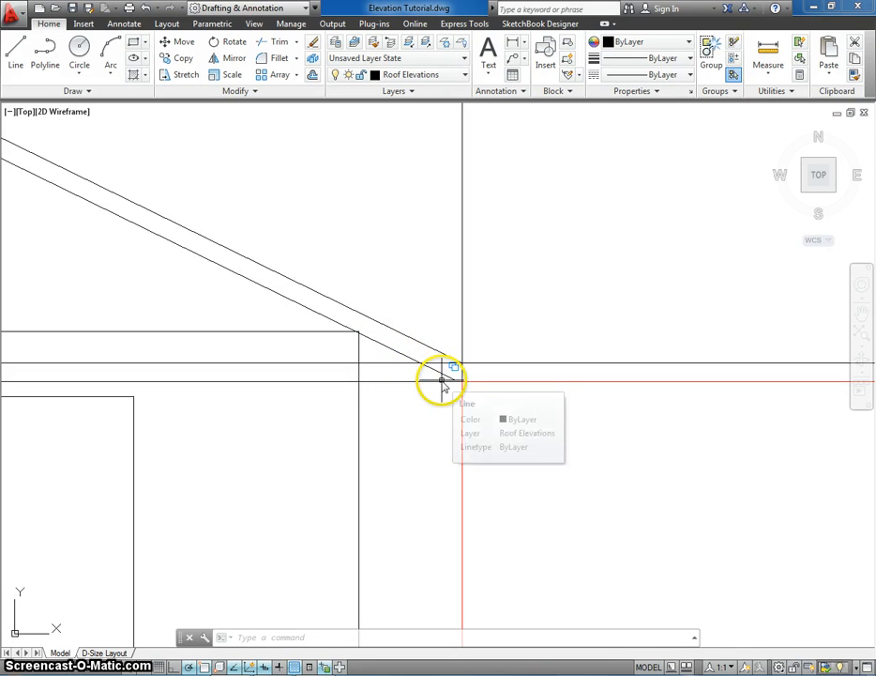
type("l")
key("Return")
scroll(450, 372, "up", 2)
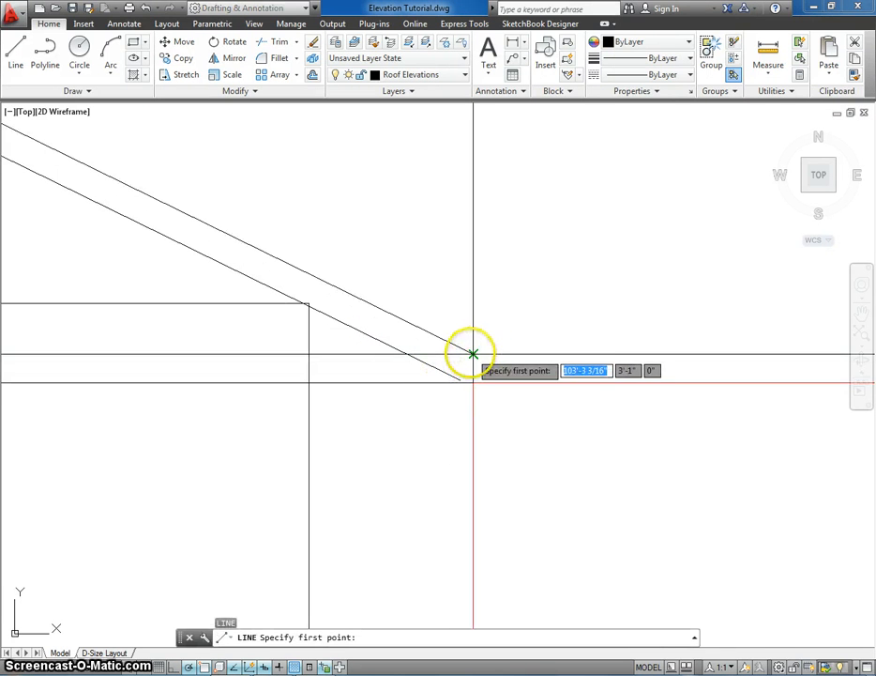
left_click(473, 382)
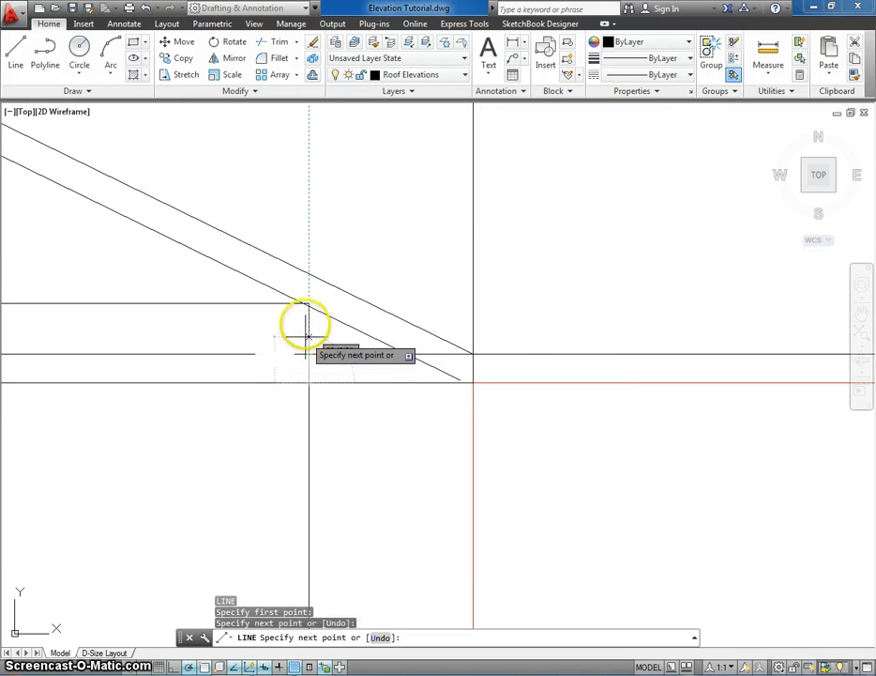
scroll(308, 315, "up", 4)
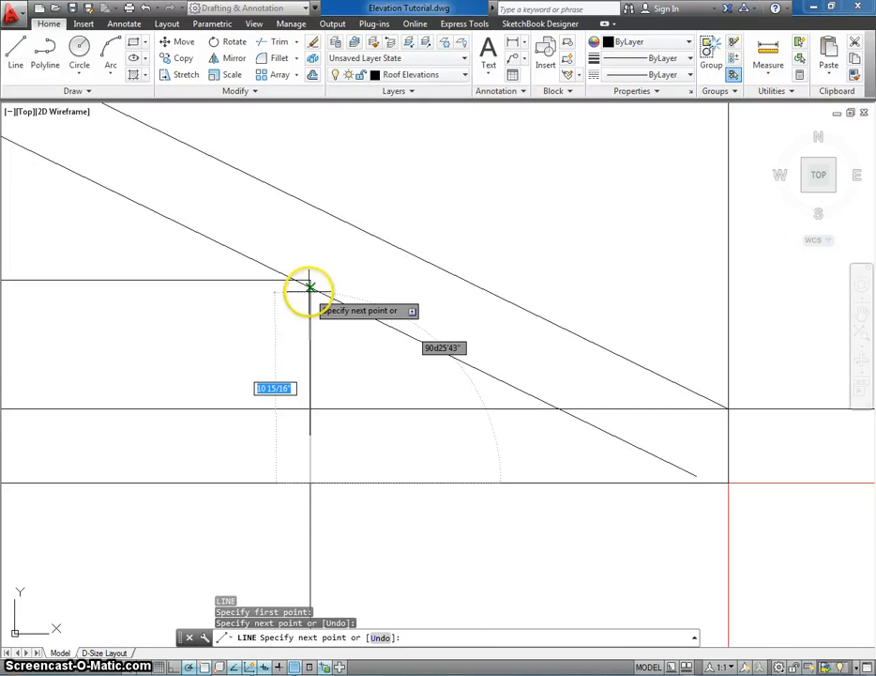
double_click(311, 288)
key("Escape")
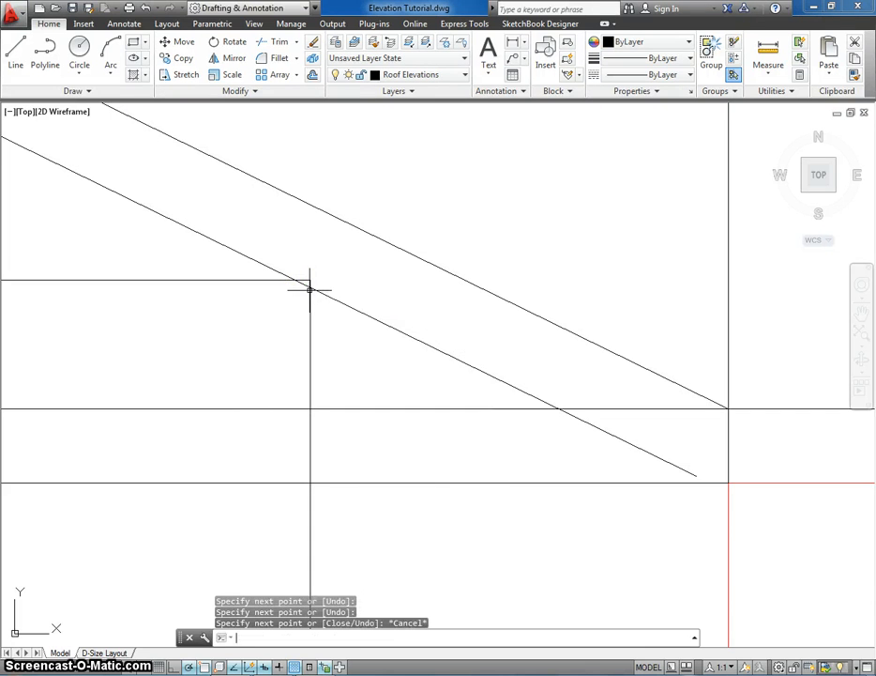
Step: Try to trim the gable's inner fascia line at the wall's upper corner and the upper fascia line between wall and roof end
type("trim")
key("Return")
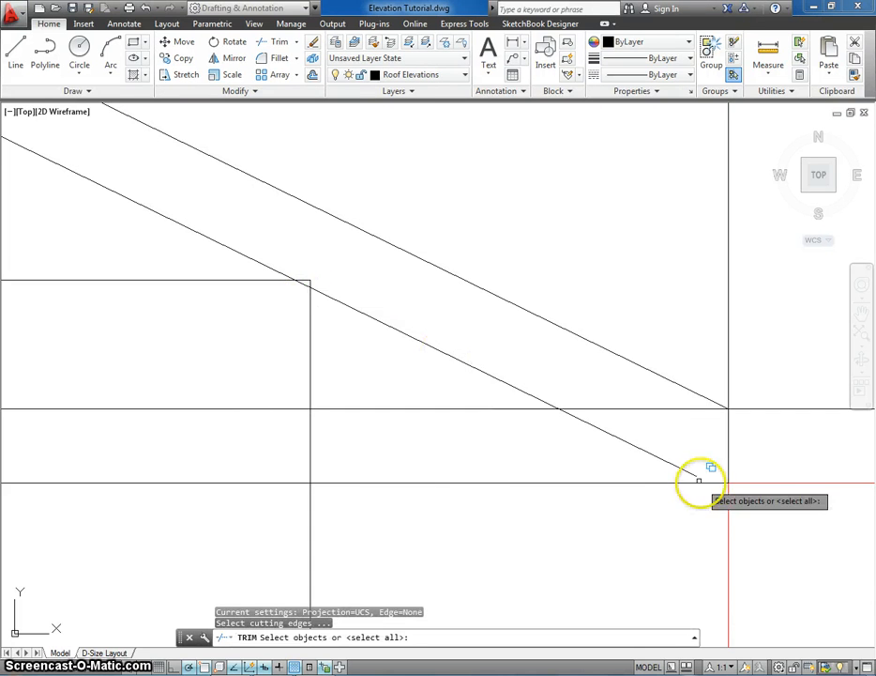
left_click(641, 450)
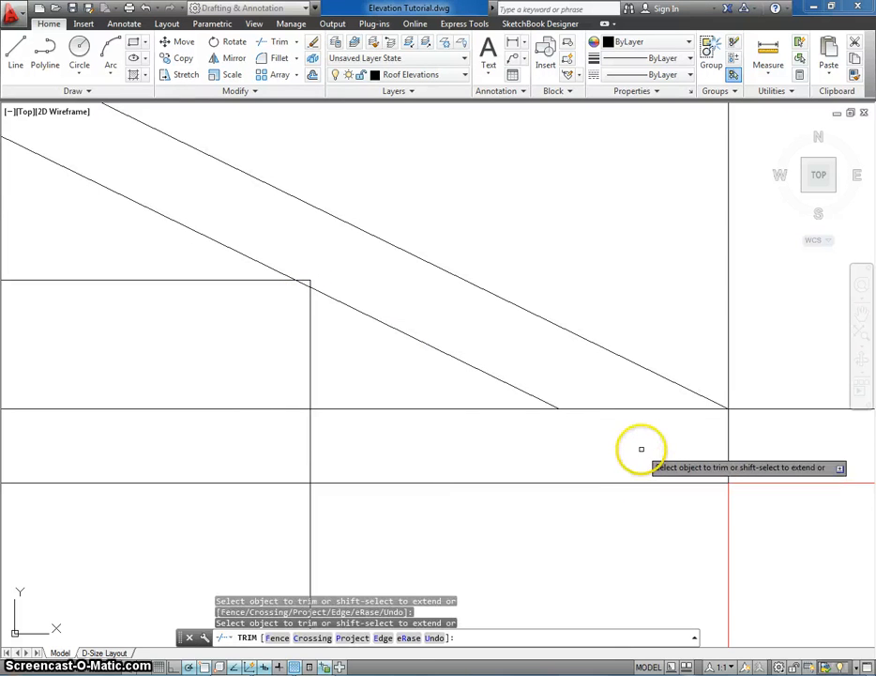
left_click(567, 406)
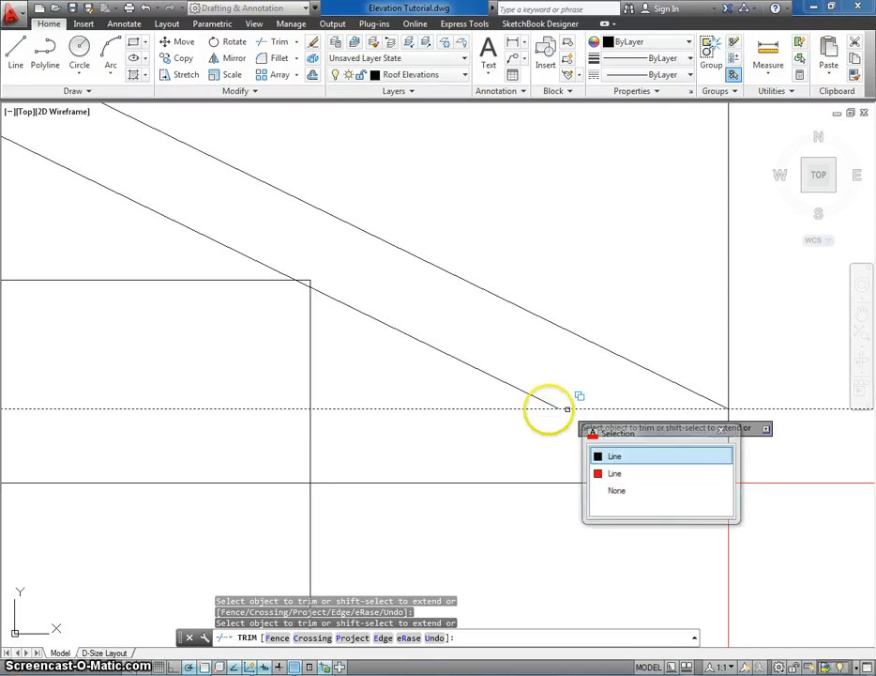
left_click(612, 456)
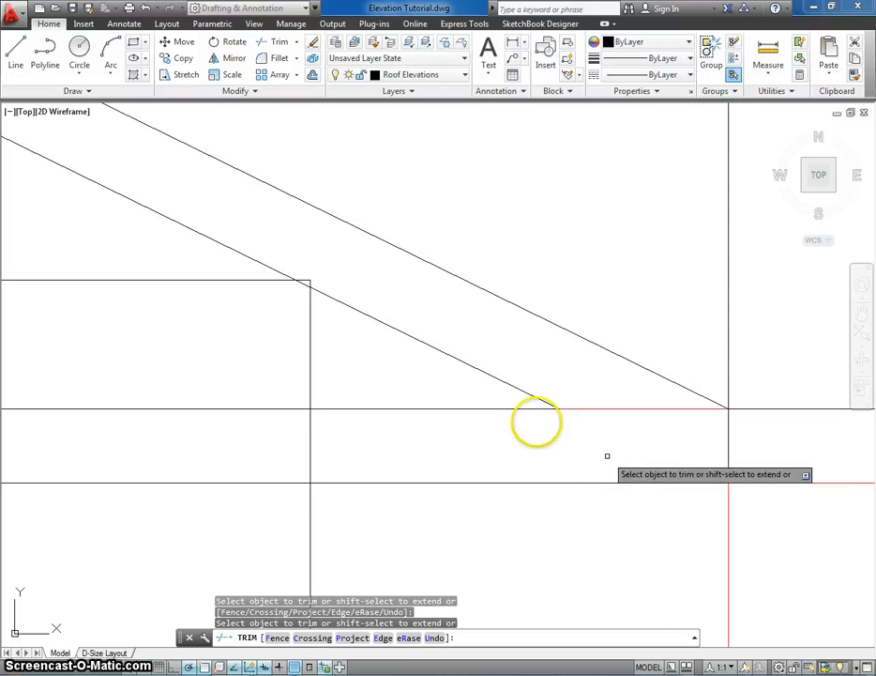
left_click(531, 409)
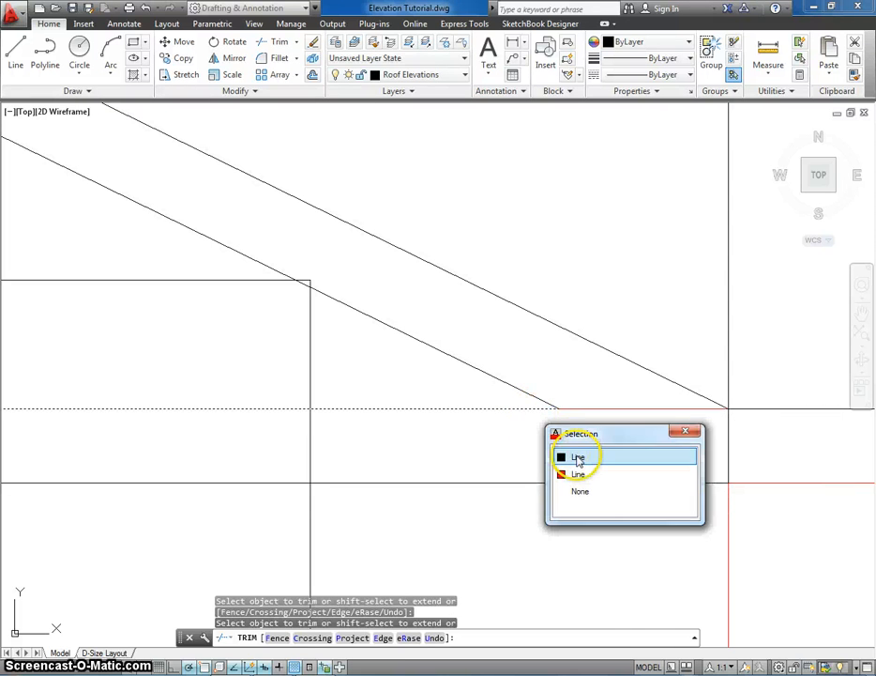
left_click(593, 455)
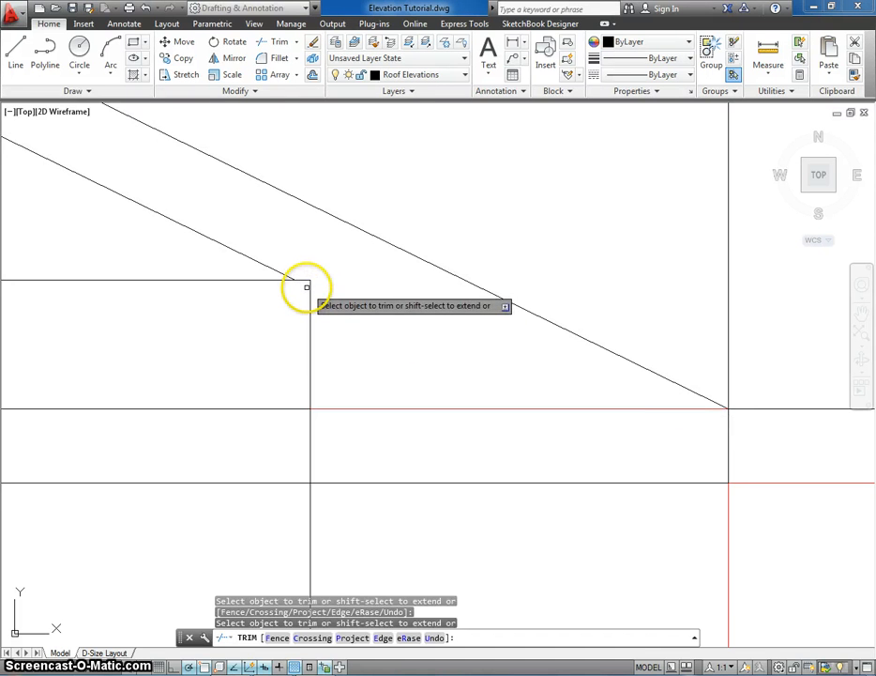
Step: Draw a short horizontal line from the trimmed end of the inner fascia line to the wall's upper corner
key("Escape")
type("l")
key("Return")
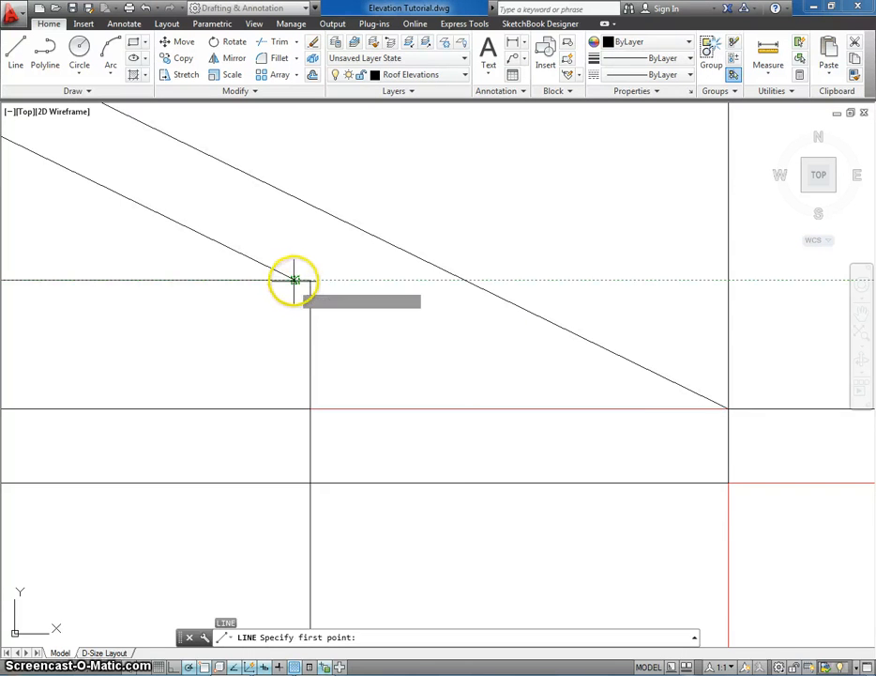
left_click(307, 279)
key("Escape")
scroll(323, 307, "down", 5)
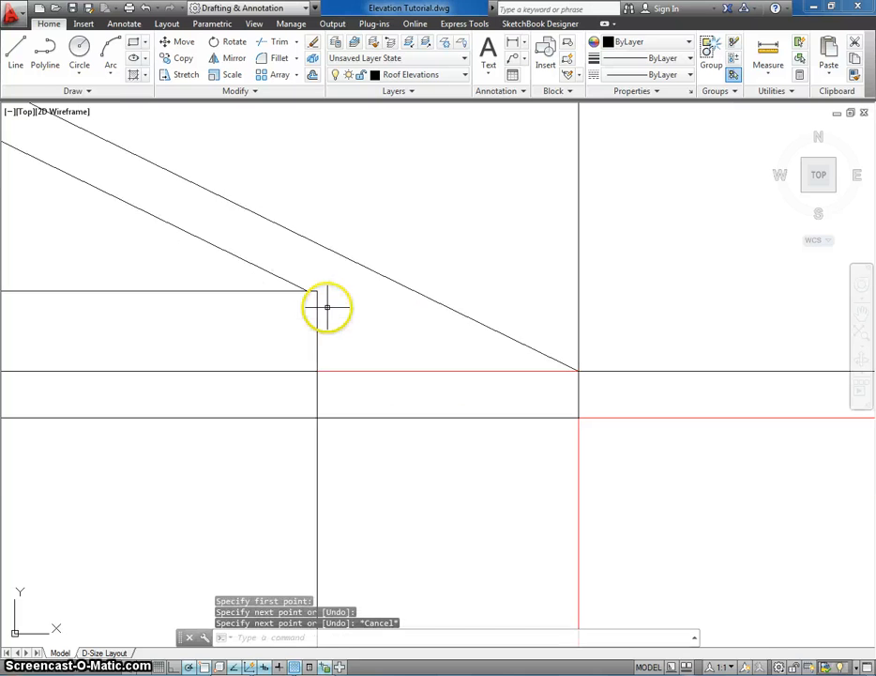
middle_click_drag(345, 324, 375, 365)
scroll(365, 354, "up", 8)
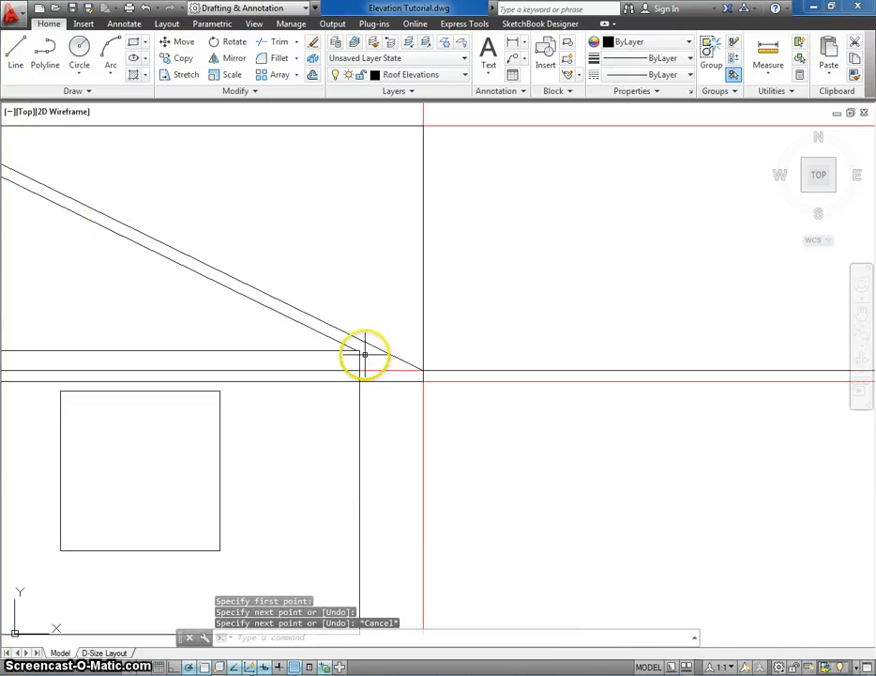
Step: Undo the short line at the wall corner and the last trim of the fascia lines
key("ctrl+z")
key("ctrl+z")
key("ctrl+z")
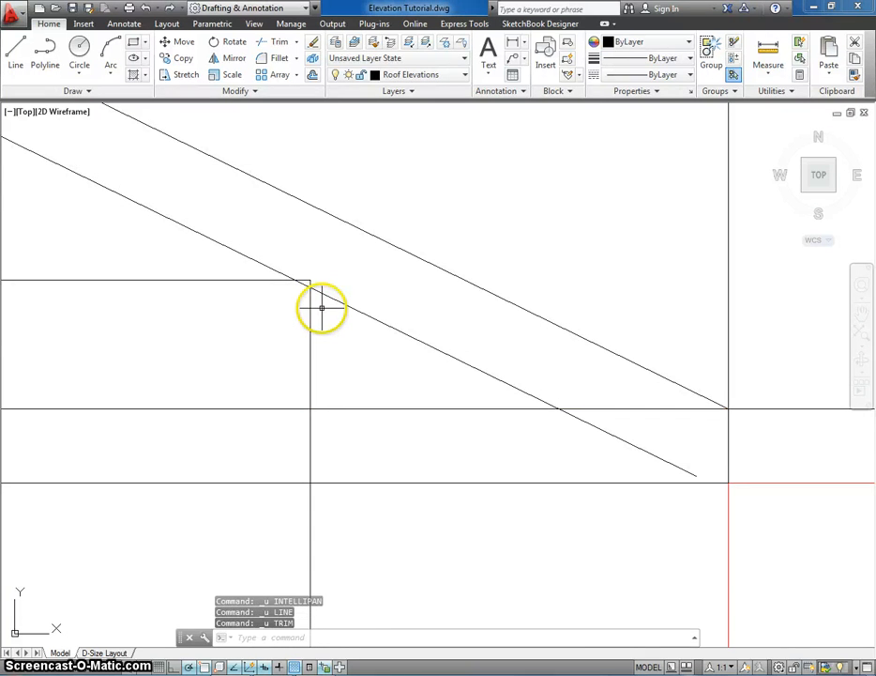
Step: Trim the gable's inner fascia line back to the vertical wall line, and the upper fascia line between the wall and the roof end
key("Return")
key("Return")
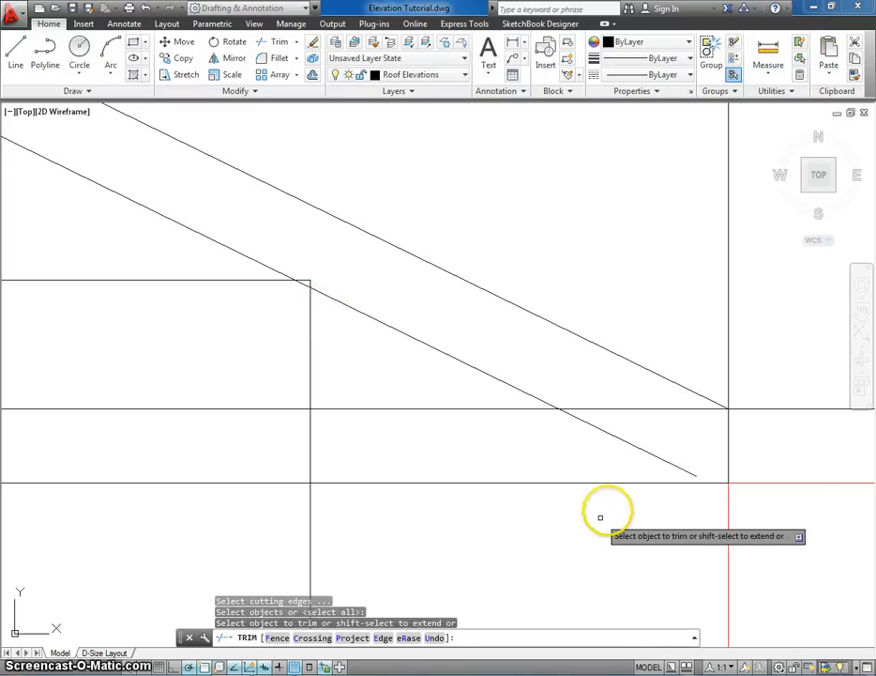
left_click(645, 454)
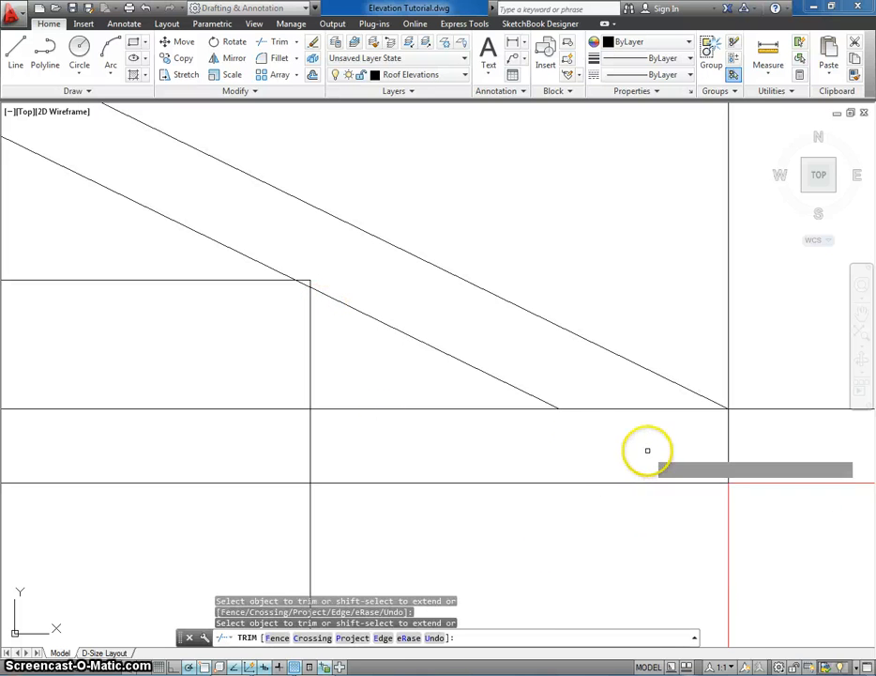
left_click(568, 409)
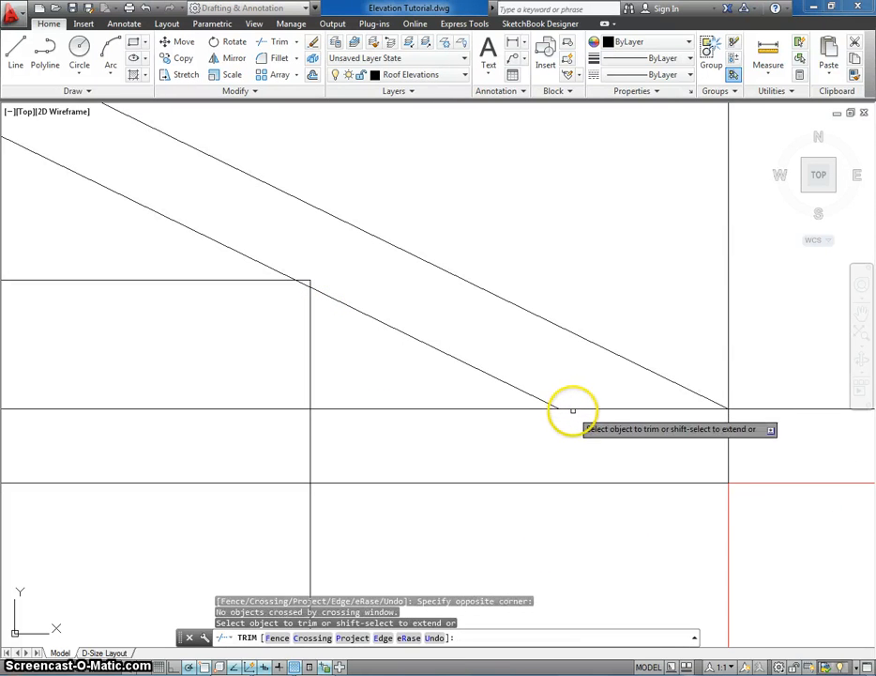
left_click(568, 406)
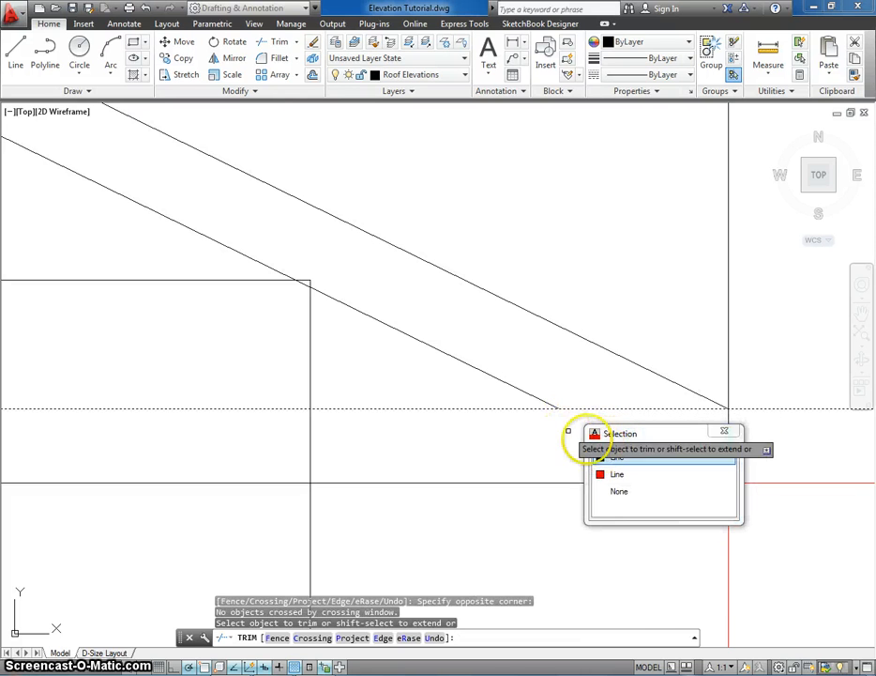
left_click(598, 456)
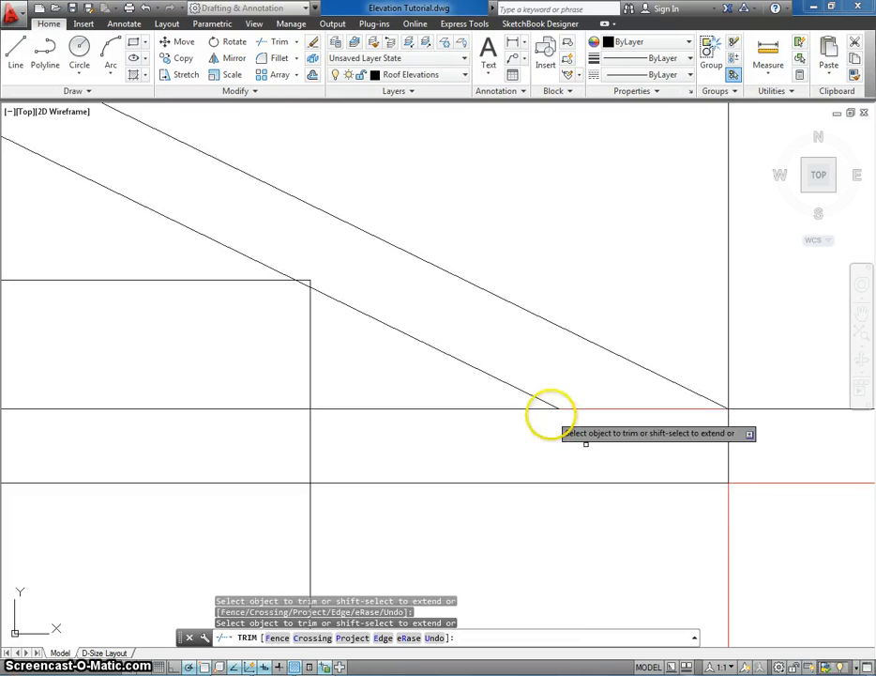
left_click(539, 404)
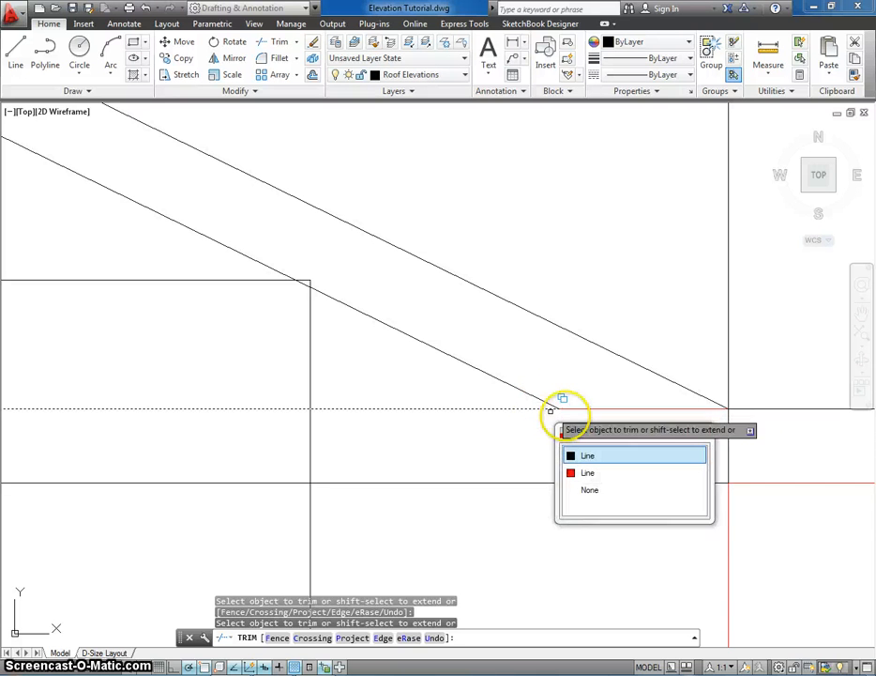
left_click(582, 455)
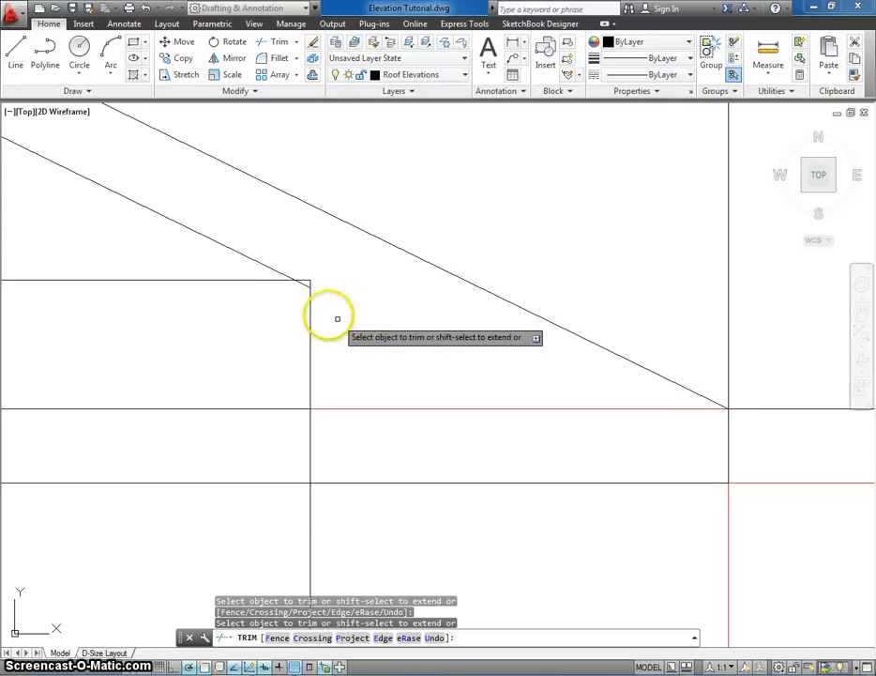
scroll(307, 280, "up", 4)
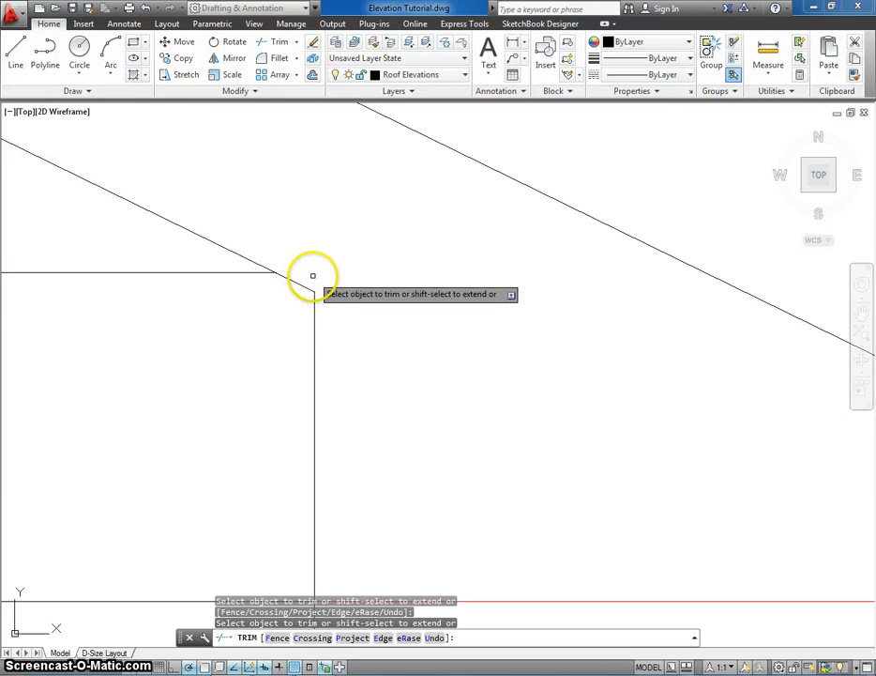
key("Escape")
Step: Turn off the Roof Elevation Projection Lines and Wall Elevation layers
scroll(374, 358, "down", 3)
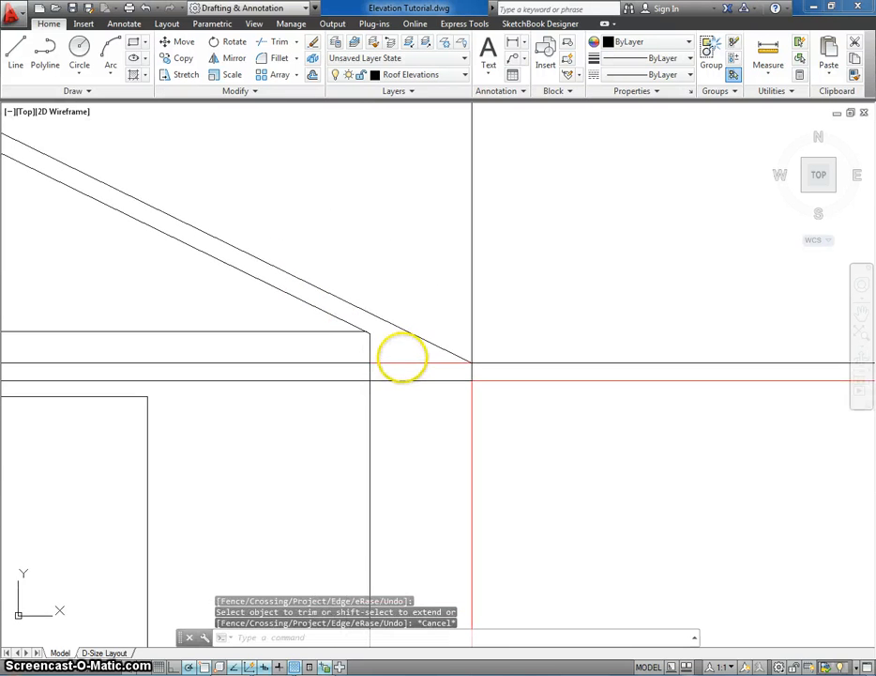
scroll(402, 357, "down", 2)
middle_click_drag(401, 358, 375, 365)
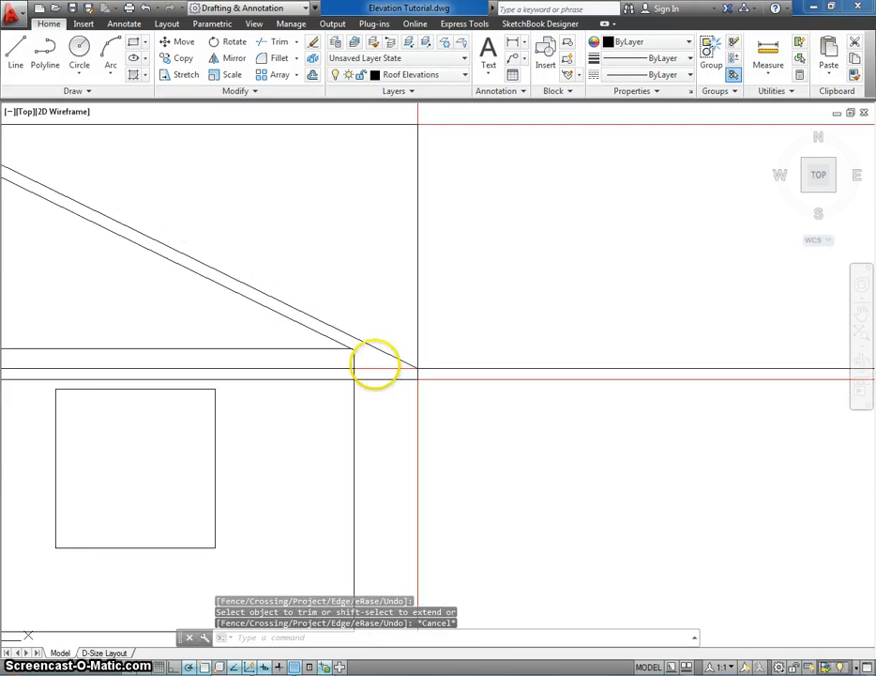
left_click(395, 75)
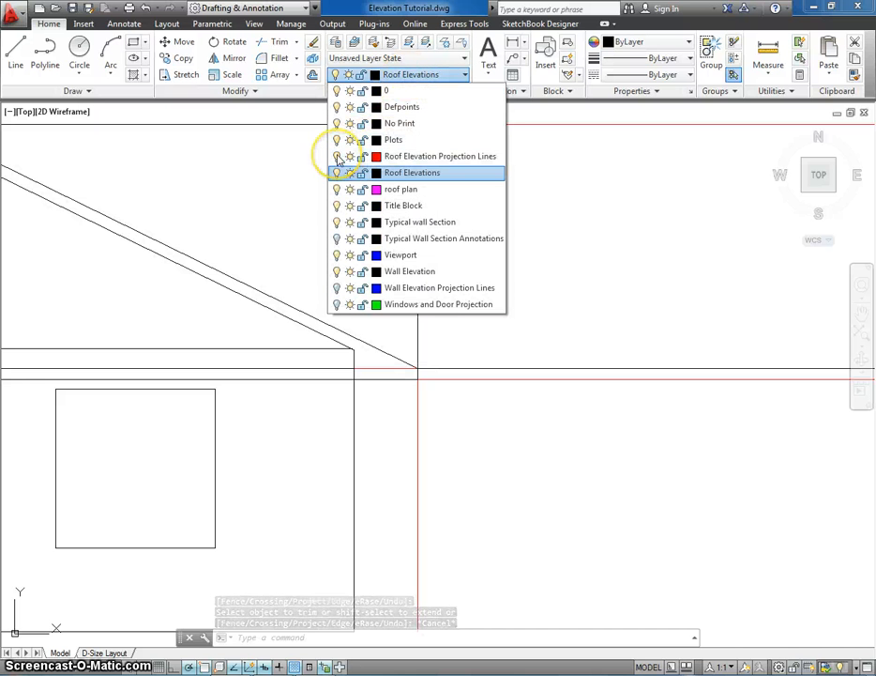
left_click(338, 157)
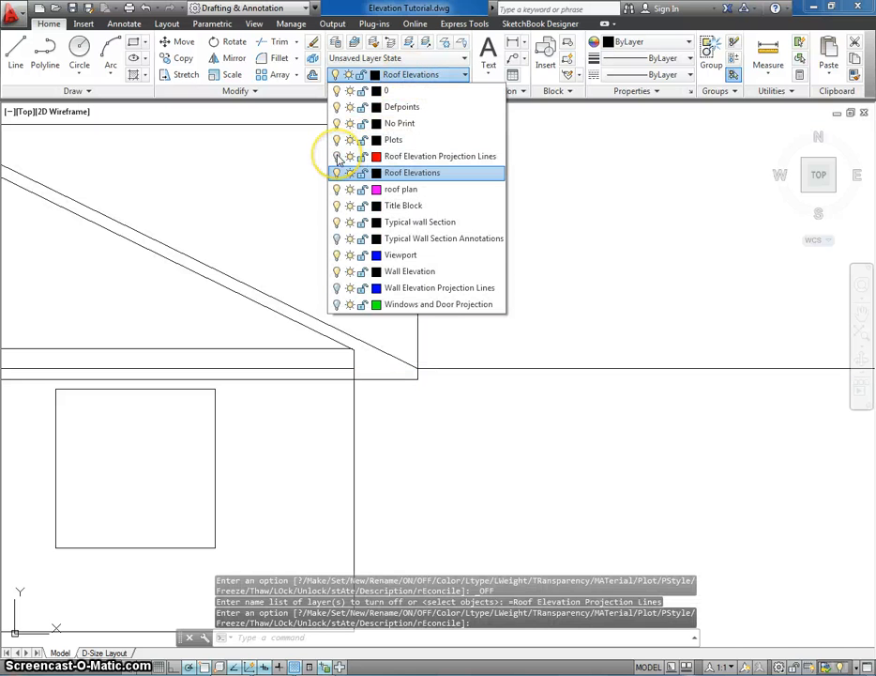
left_click(338, 271)
scroll(292, 386, "down", 4)
middle_click_drag(292, 385, 579, 372)
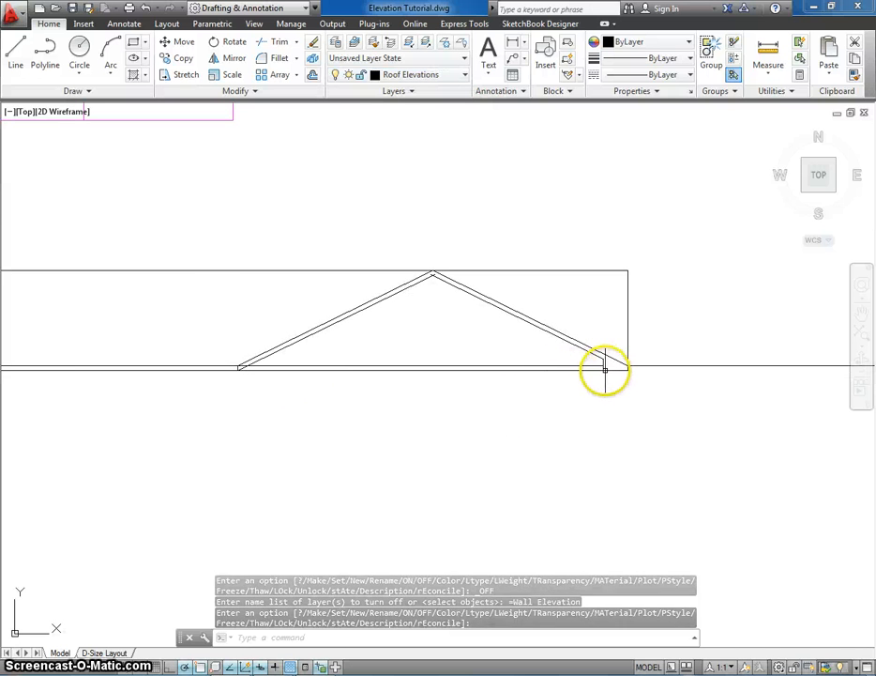
Step: Trim the crossing ends of the two inner fascia lines at the front gable's peak
scroll(609, 365, "up", 2)
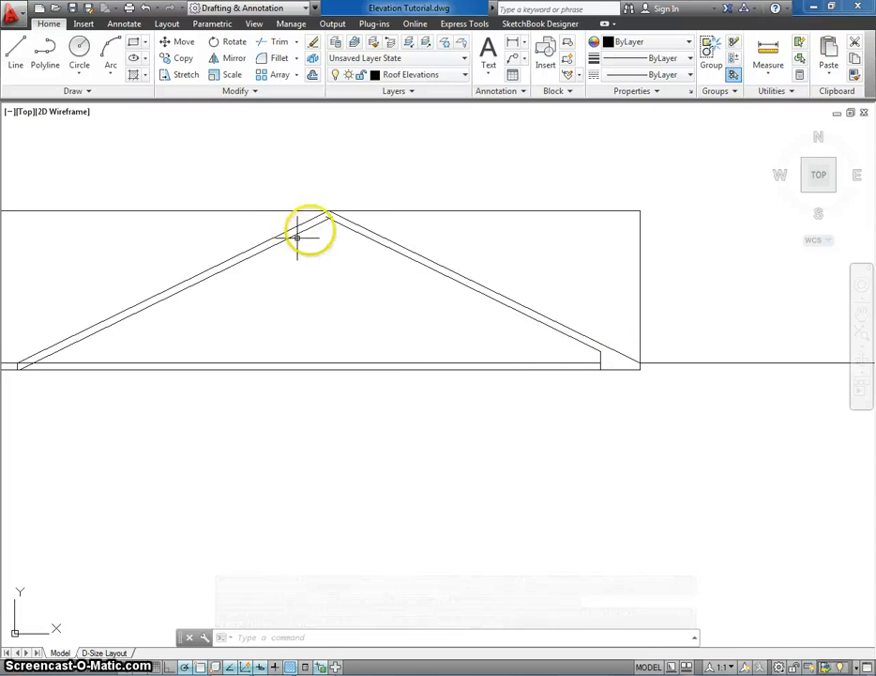
scroll(309, 230, "up", 2)
key("Return")
scroll(319, 225, "up", 1)
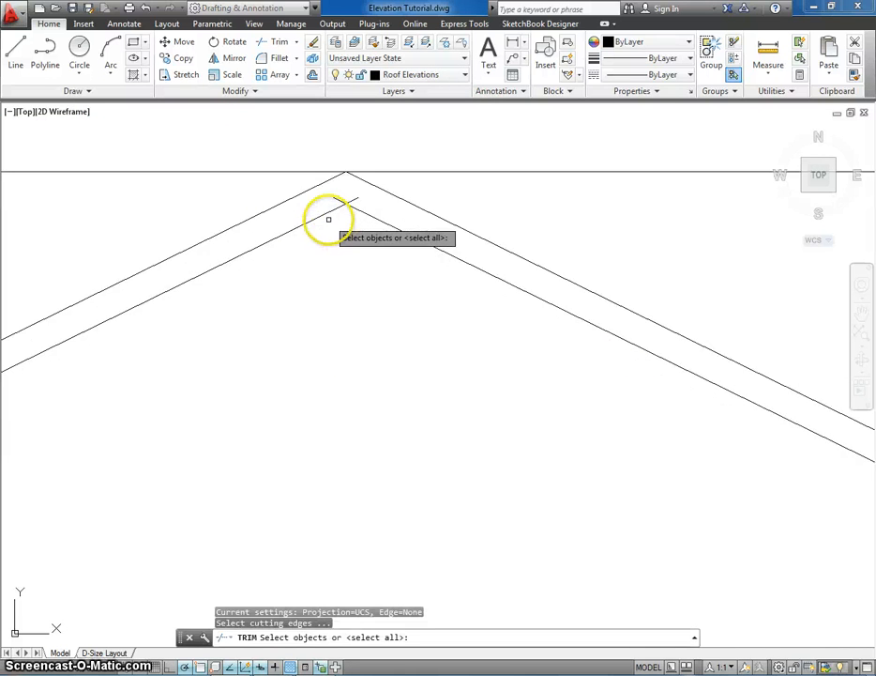
key("Return")
left_click(341, 200)
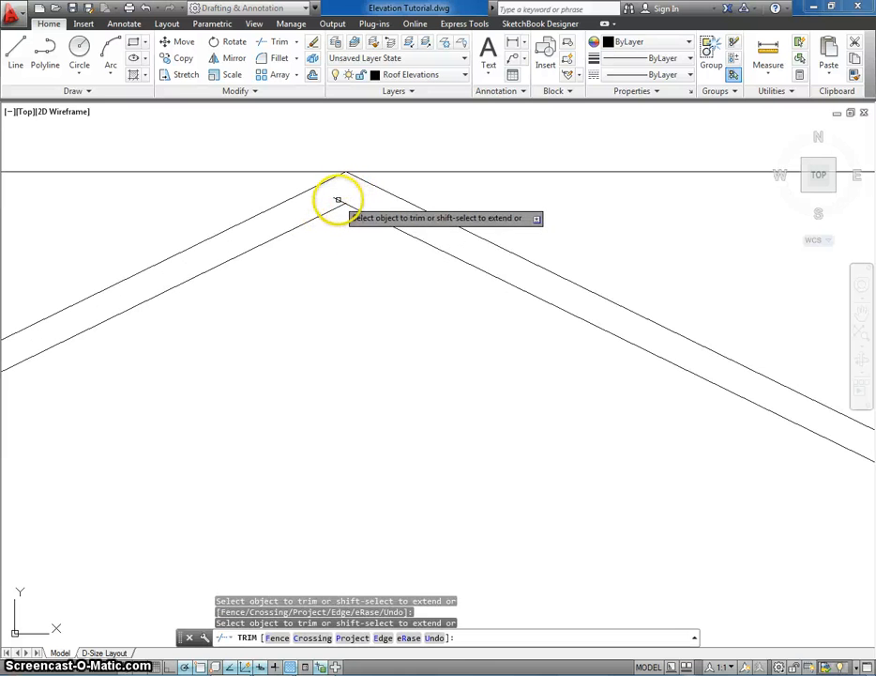
scroll(418, 287, "down", 3)
key("Escape")
middle_click_drag(451, 397, 518, 300)
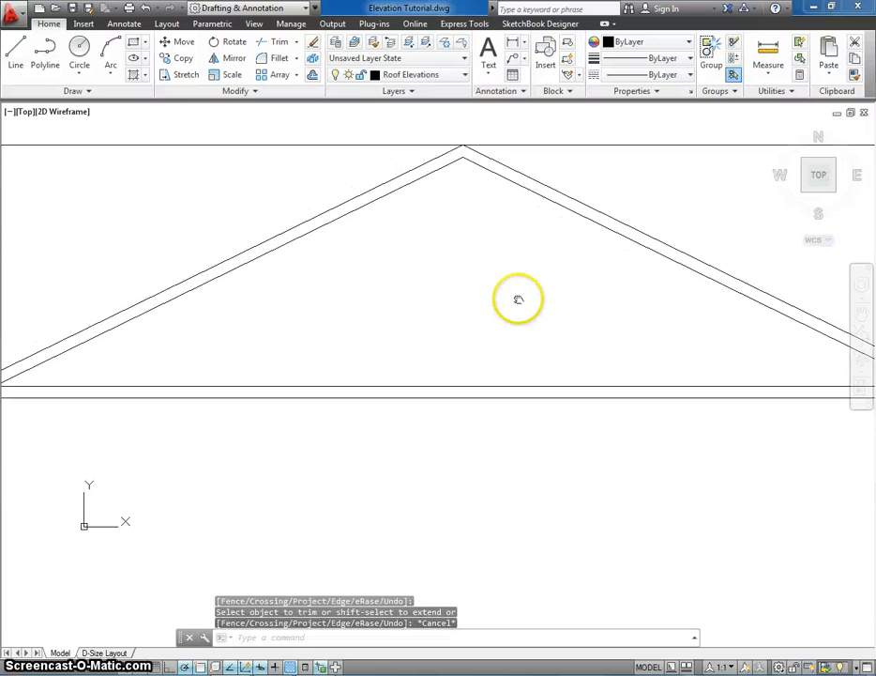
scroll(518, 301, "down", 2)
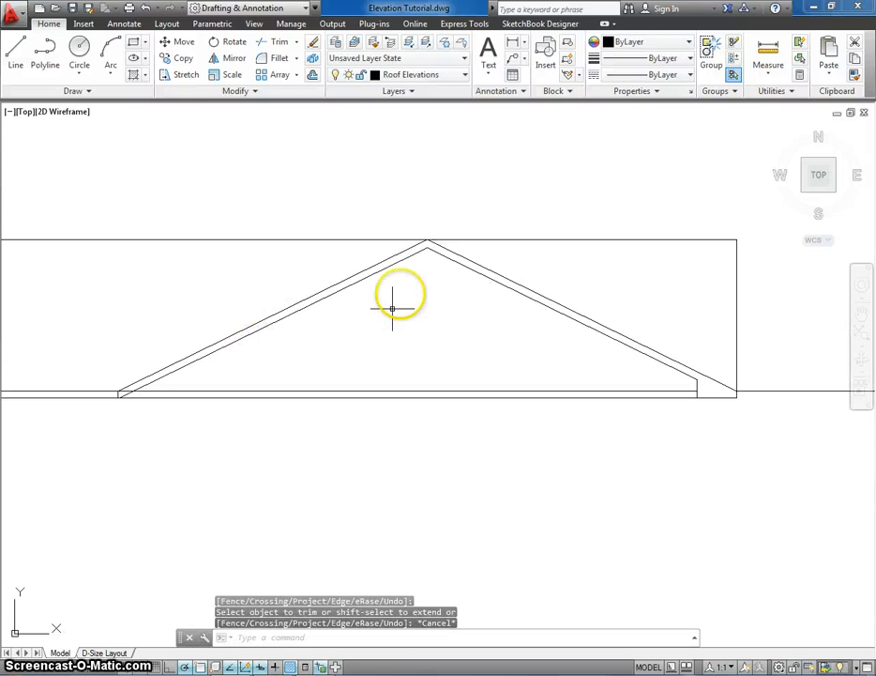
Step: Erase the two sloping fascia lines on the front gable's left side
left_click(272, 321)
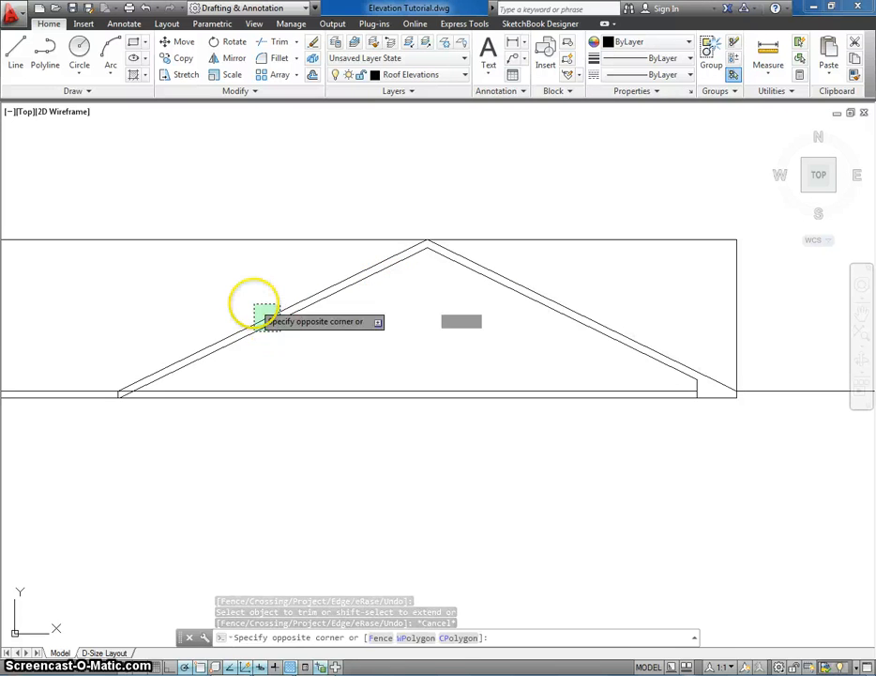
left_click(254, 302)
key("Delete")
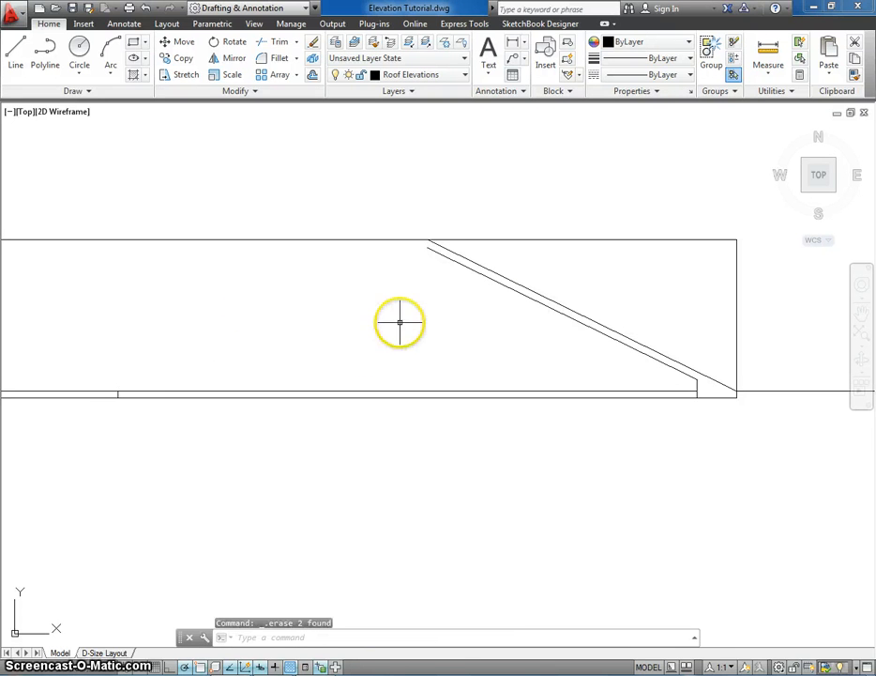
Step: Mirror the gable's right fascia lines and eave return about a vertical line through the peak, keeping the source objects
scroll(430, 259, "up", 4)
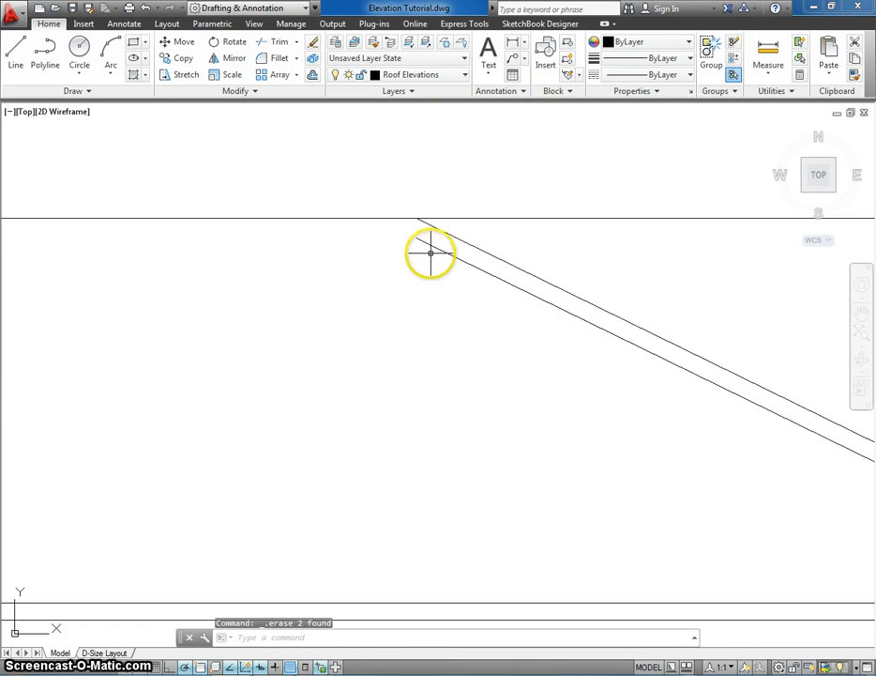
scroll(480, 274, "down", 5)
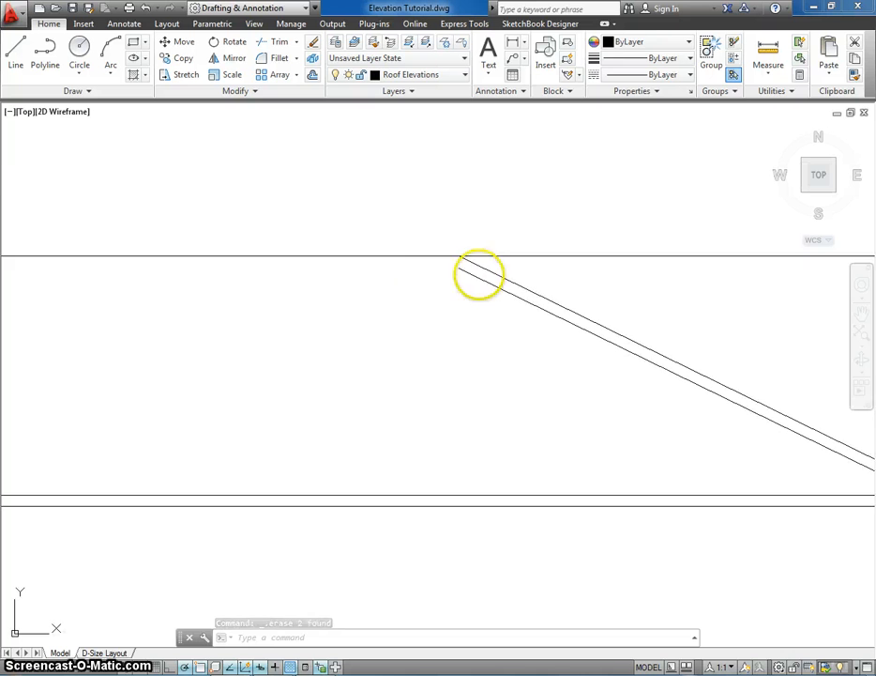
middle_click_drag(456, 306, 84, 295)
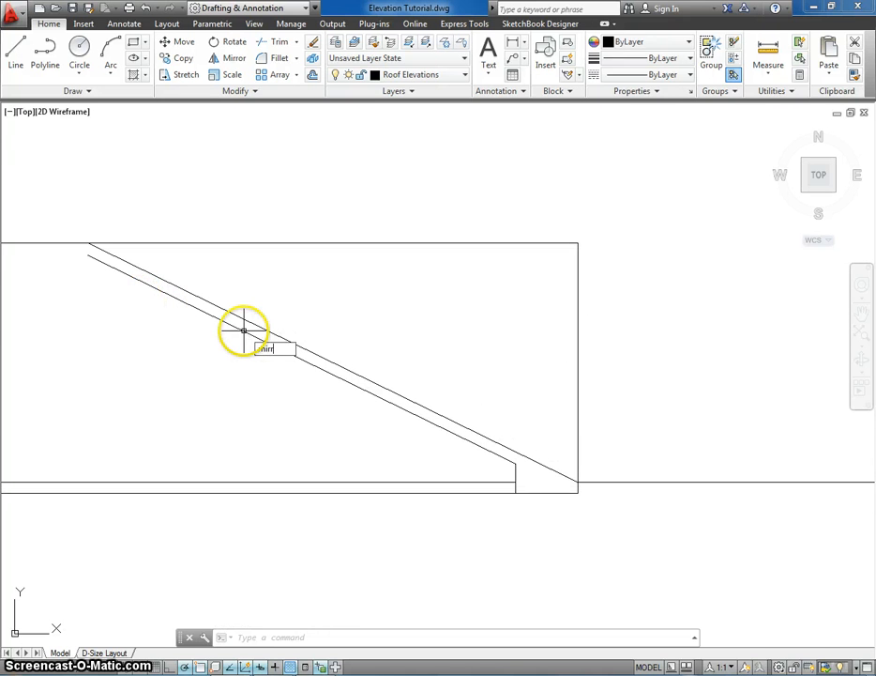
type("mi")
key("Return")
scroll(539, 522, "up", 2)
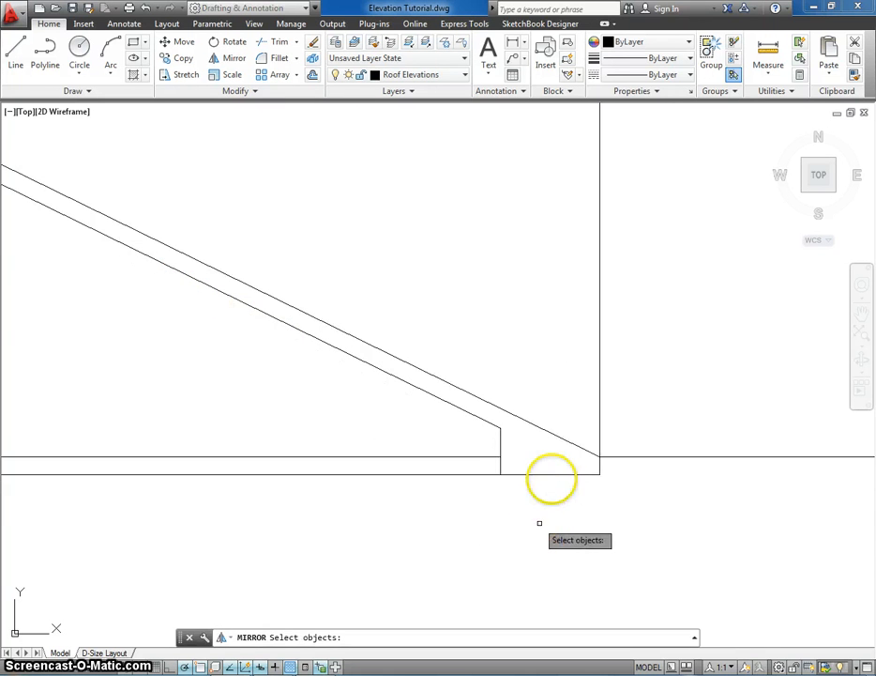
left_click(552, 473)
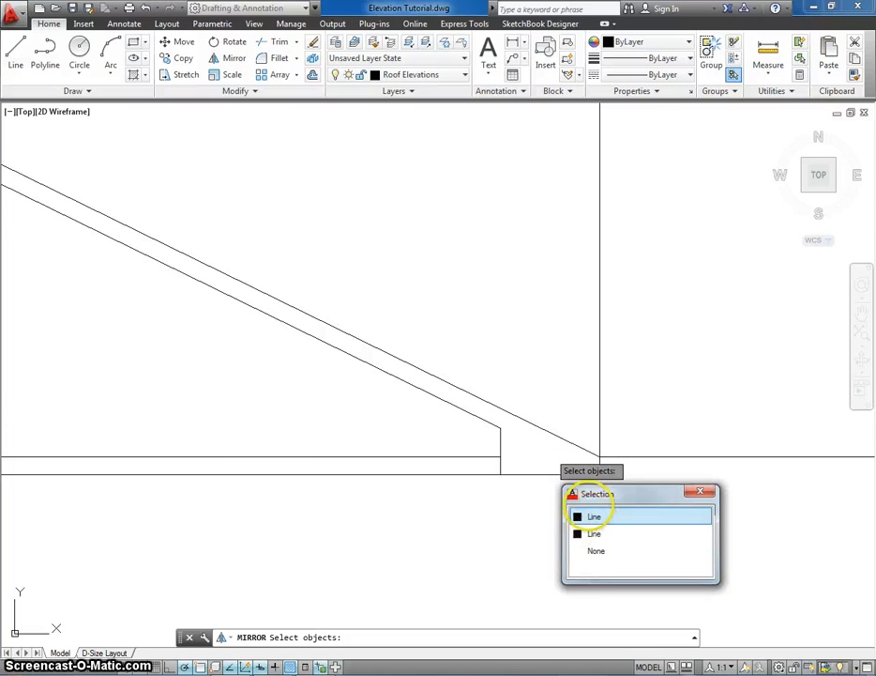
left_click(593, 517)
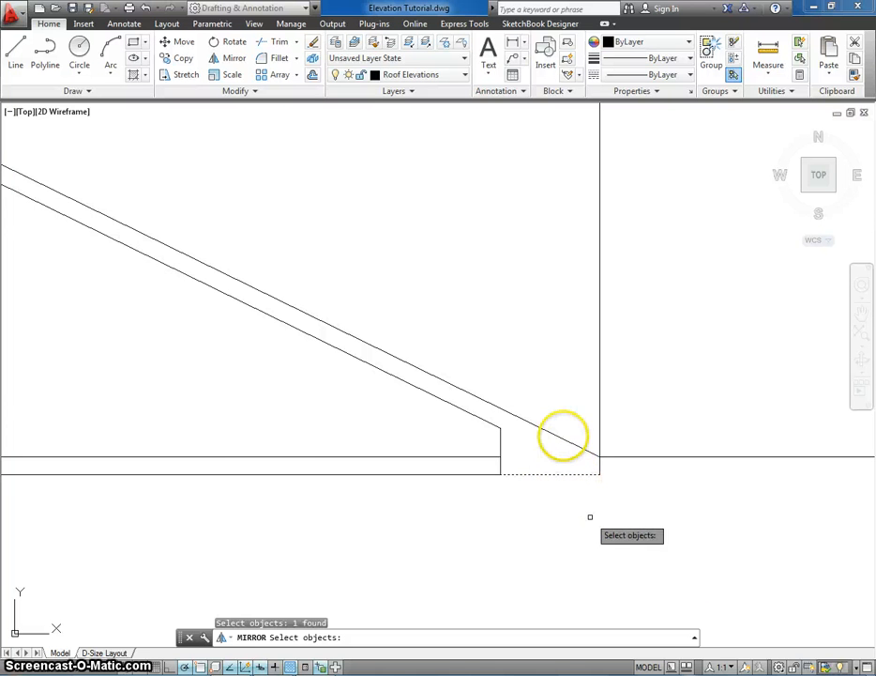
left_click(493, 425)
scroll(408, 440, "down", 6)
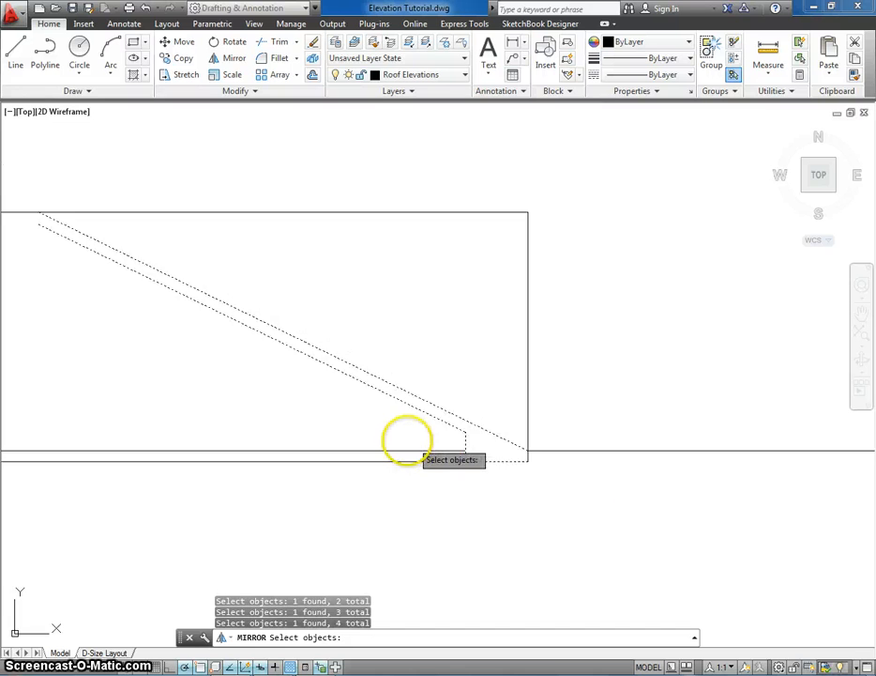
middle_click_drag(449, 447, 600, 472)
scroll(402, 433, "up", 4)
key("Return")
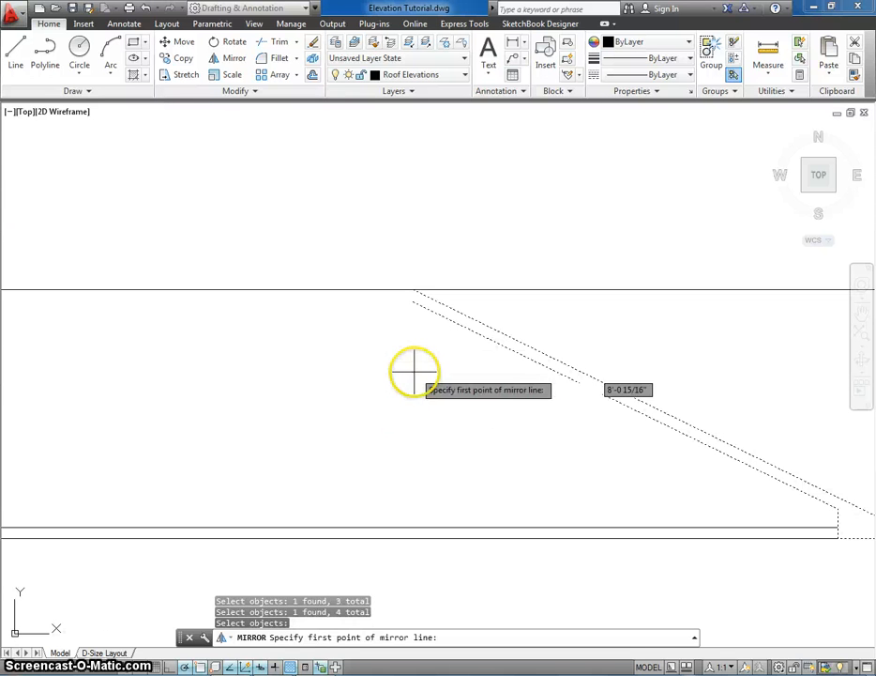
left_click(413, 290)
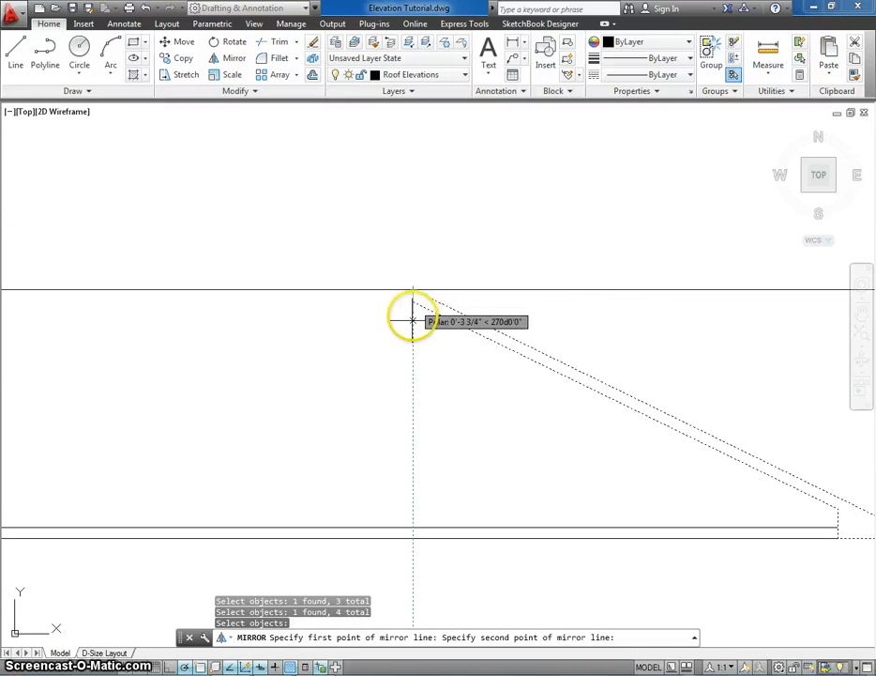
left_click(411, 335)
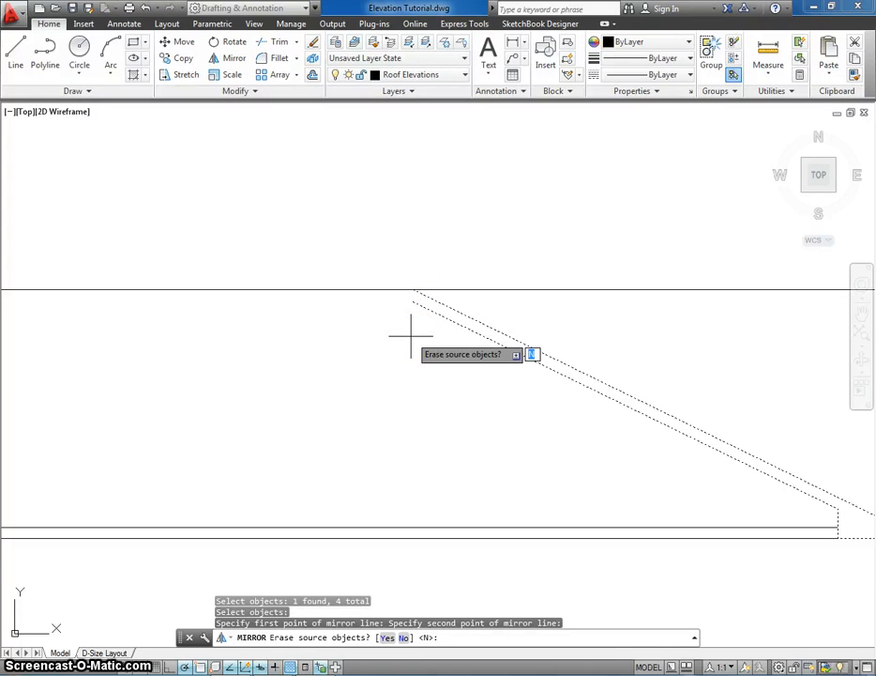
type("n")
key("Return")
scroll(412, 336, "down", 2)
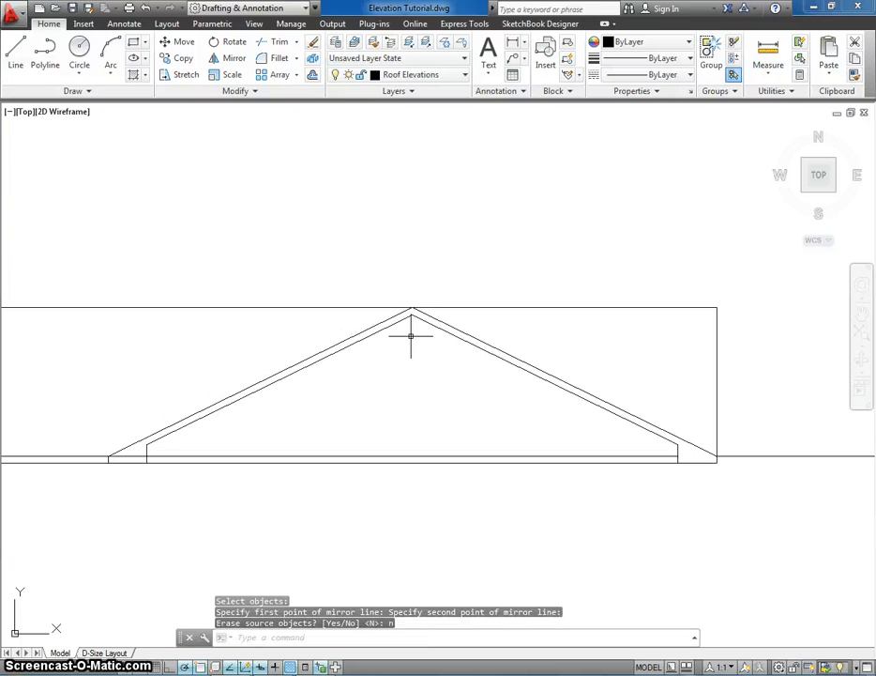
Step: Trim the upper fascia line inside the mirrored eave return, and the lower fascia line between the gable's two returns
scroll(189, 446, "up", 4)
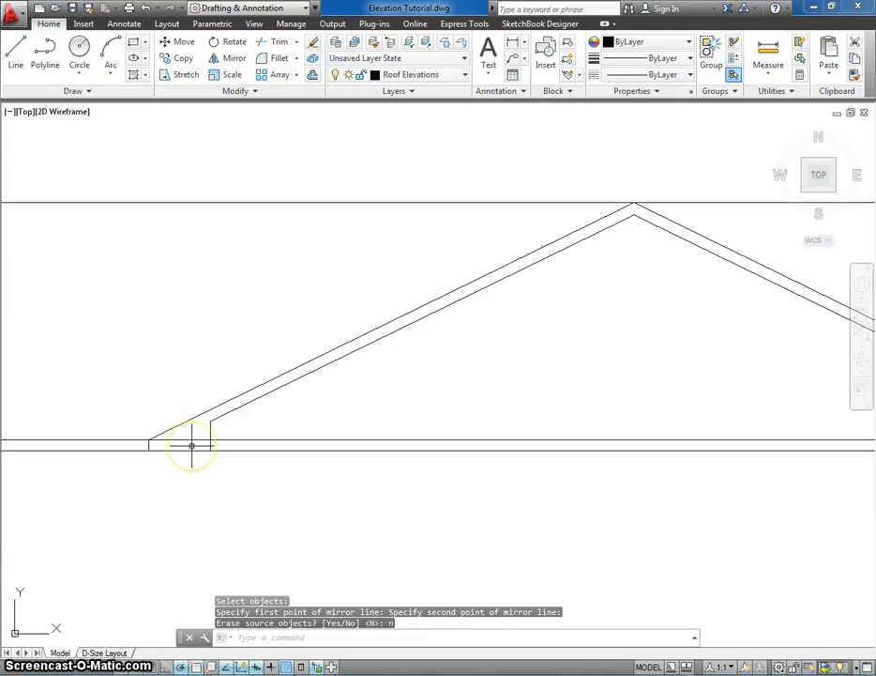
type("tr")
key("Return")
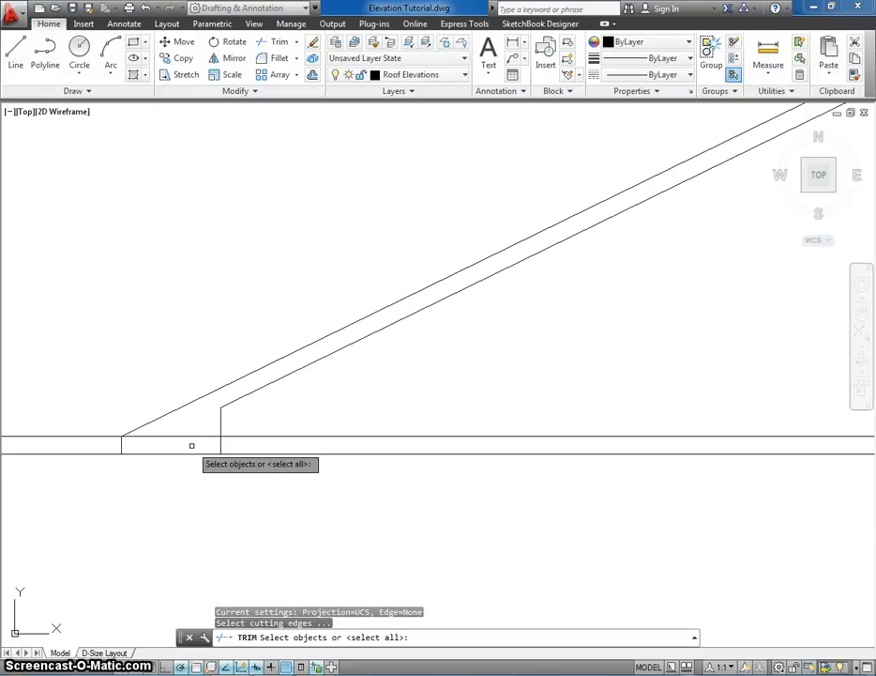
key("Return")
left_click(191, 435)
scroll(361, 493, "down", 2)
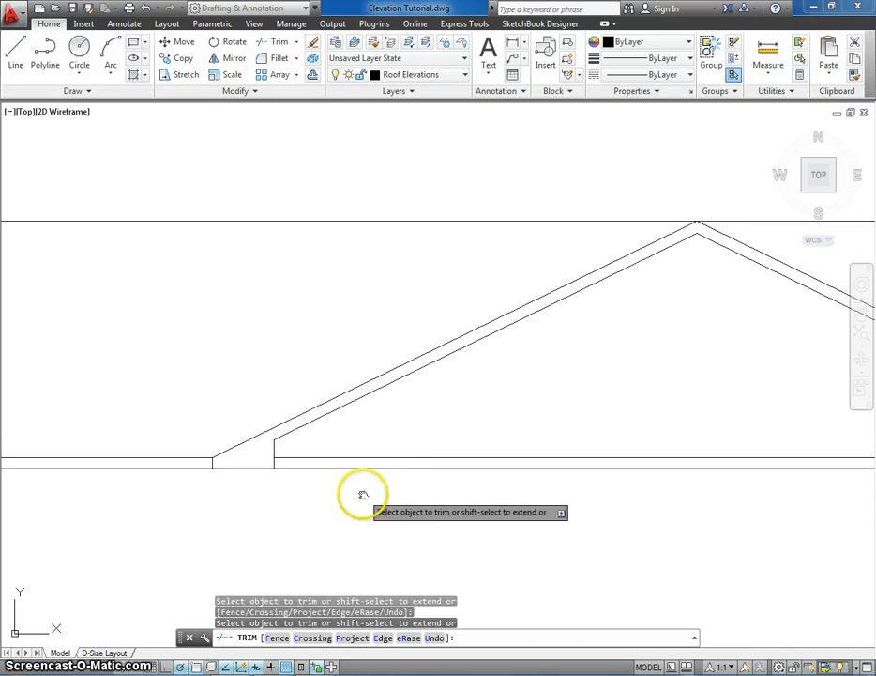
middle_click_drag(362, 493, 214, 495)
left_click(324, 485)
left_click(314, 439)
key("Escape")
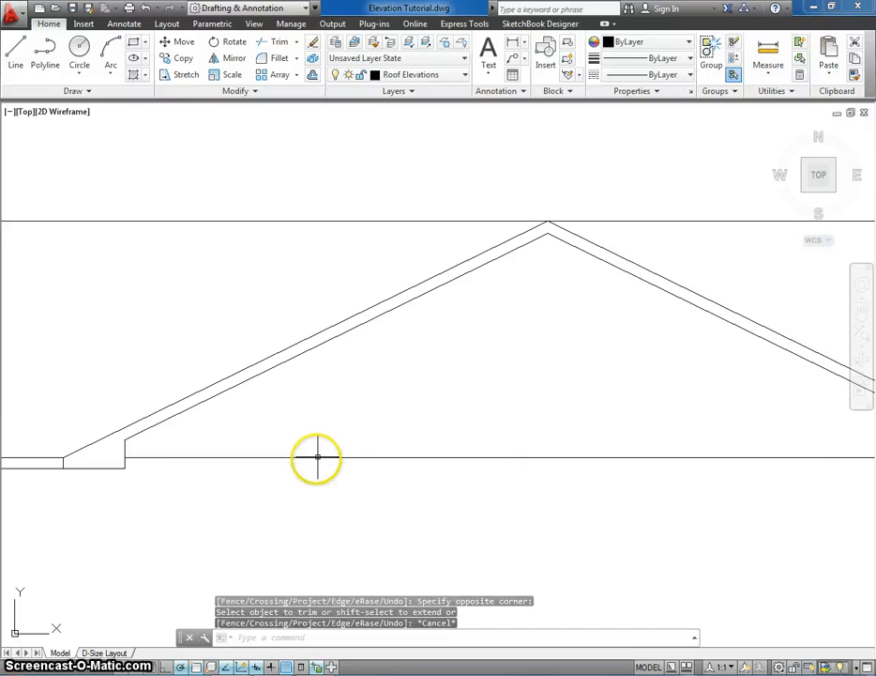
Step: Erase the leftover horizontal fascia line between the gable's two eave returns
left_click(316, 458)
key("Delete")
scroll(317, 458, "down", 3)
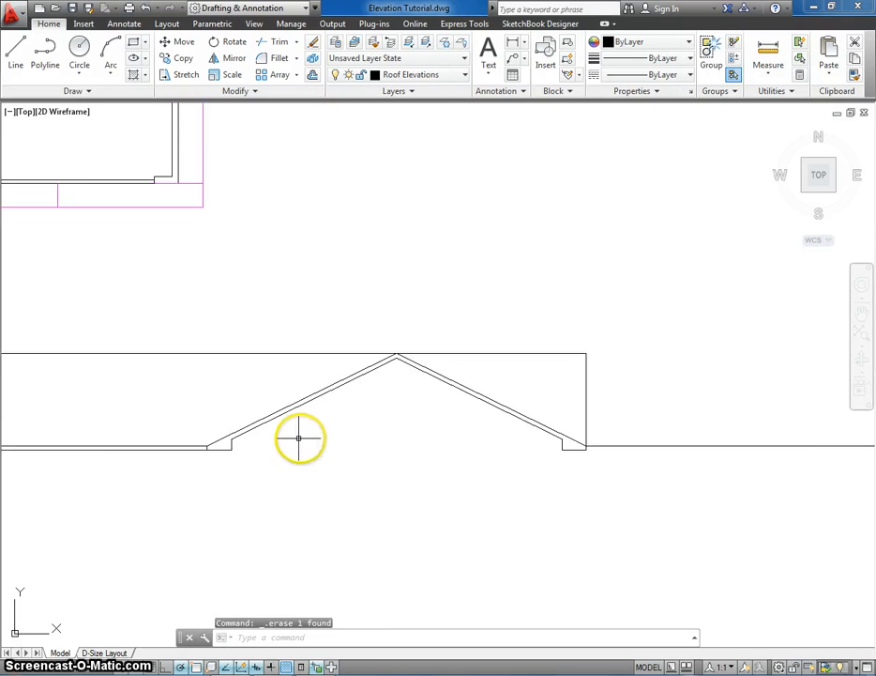
middle_click_drag(298, 438, 294, 397)
Step: Turn on the Wall Elevation layer
left_click(447, 74)
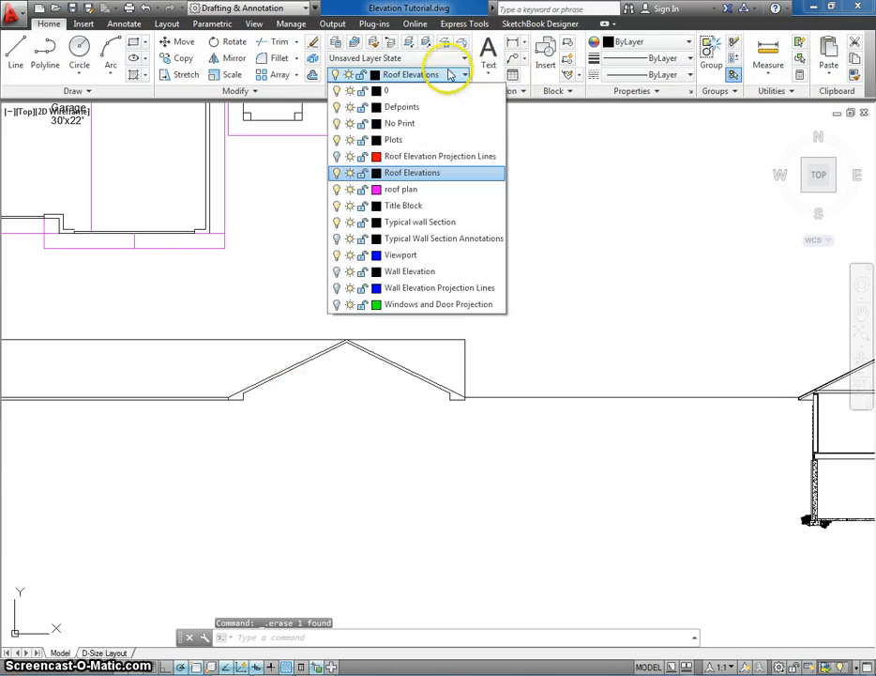
left_click(336, 272)
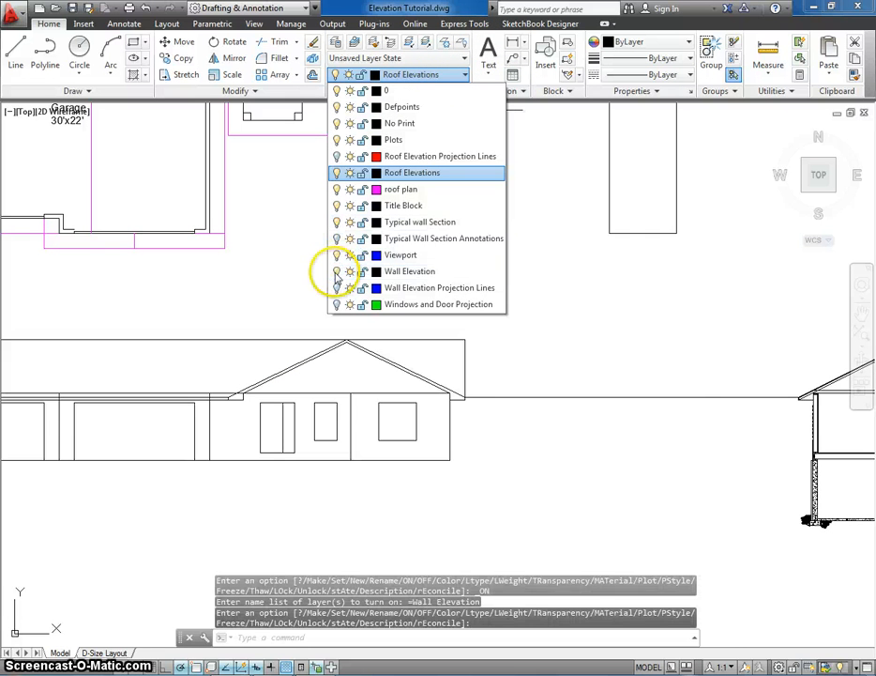
left_click(400, 441)
scroll(343, 394, "up", 3)
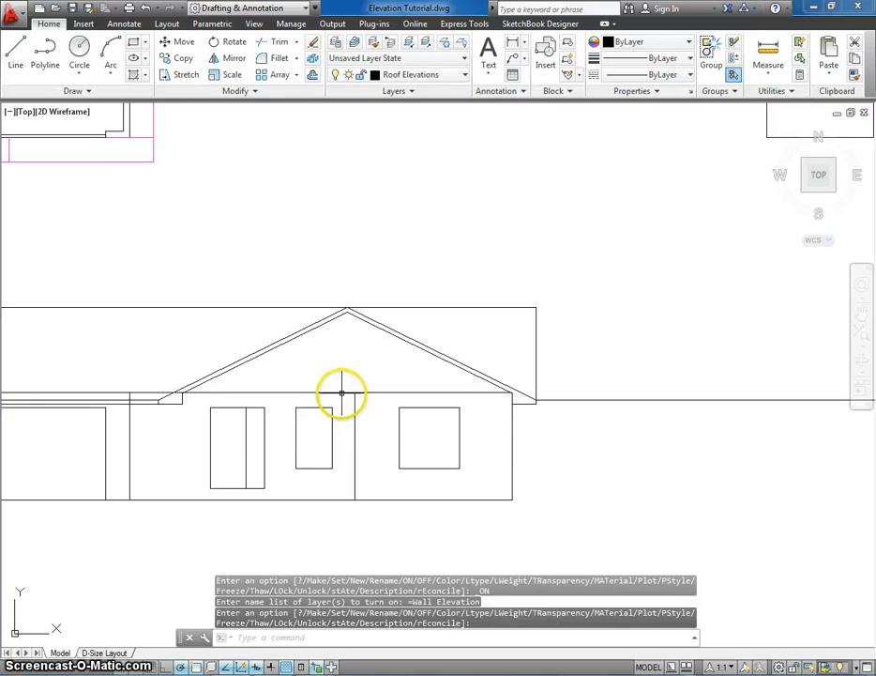
Step: Trim the wall's top line under the gable, from the mirrored eave return to the vertical wall line
left_click(343, 392)
key("Escape")
key("Escape")
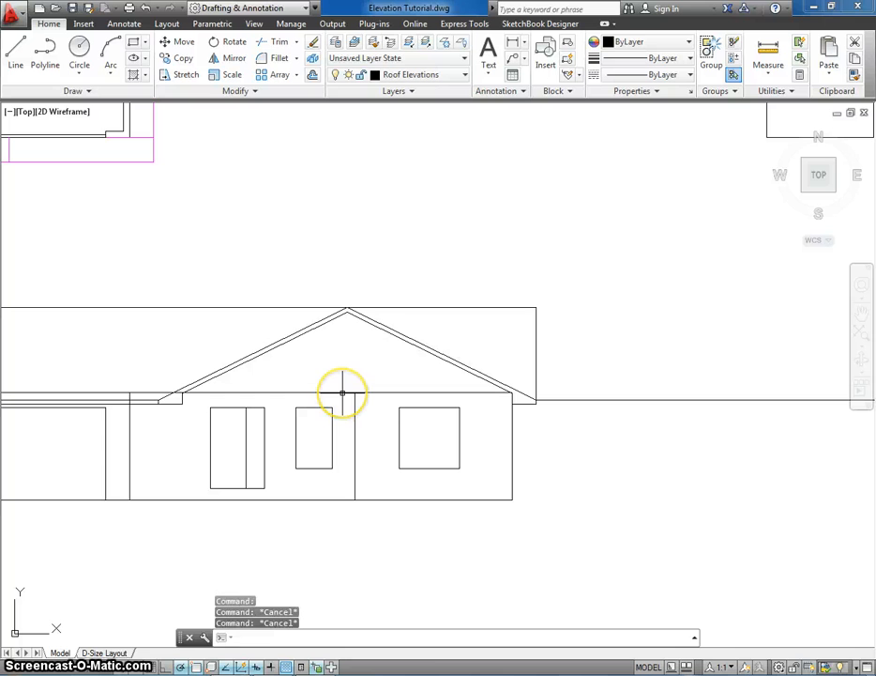
type("tr")
key("Return")
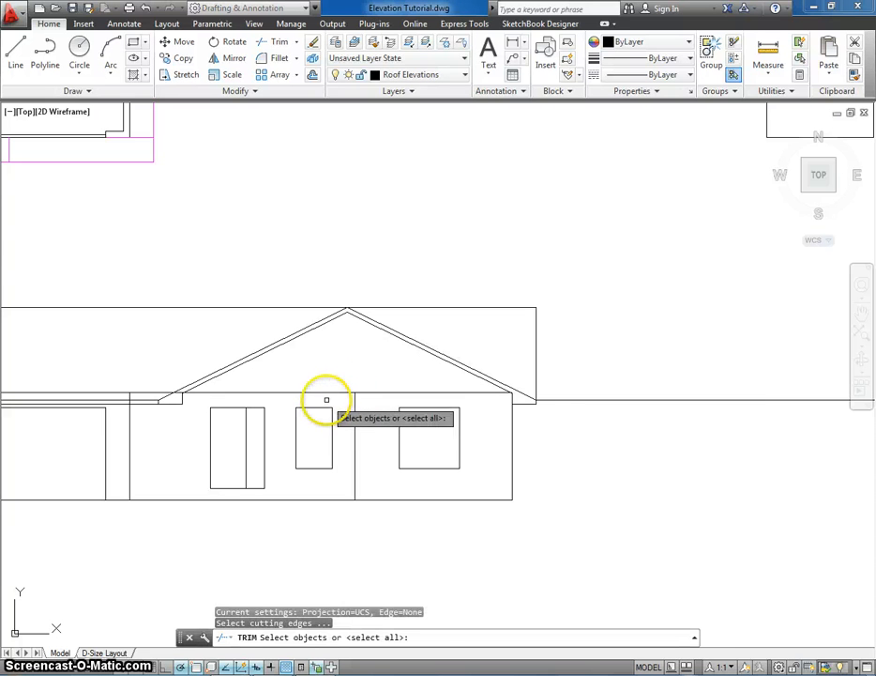
key("Return")
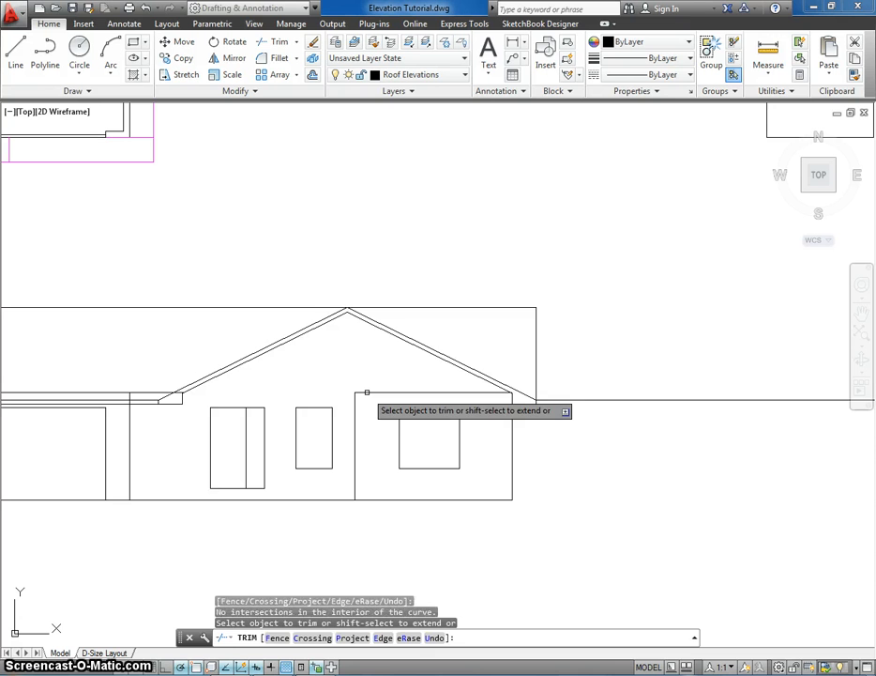
key("Escape")
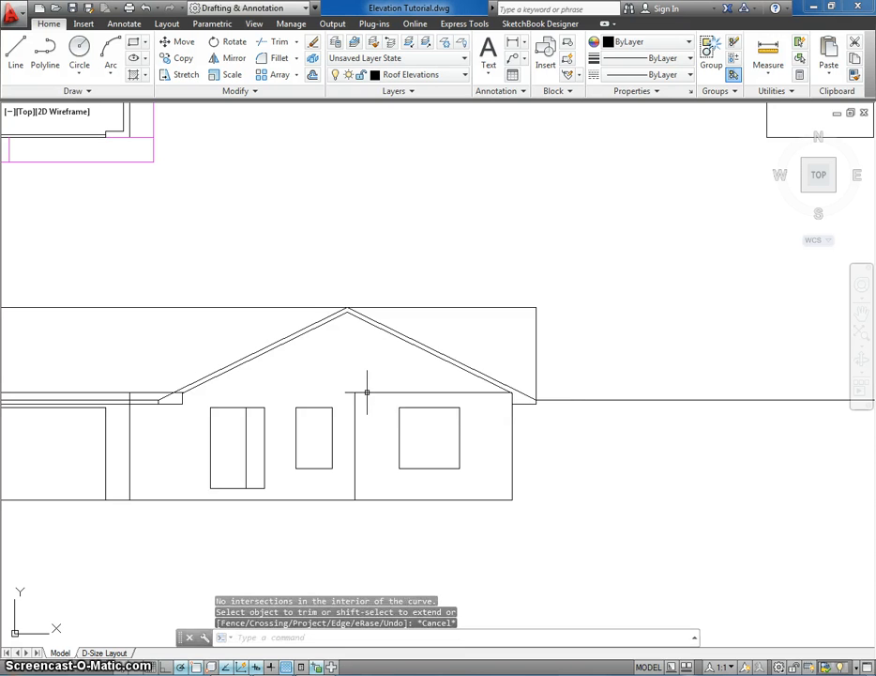
key("Return")
key("Return")
left_click(367, 392)
key("Escape")
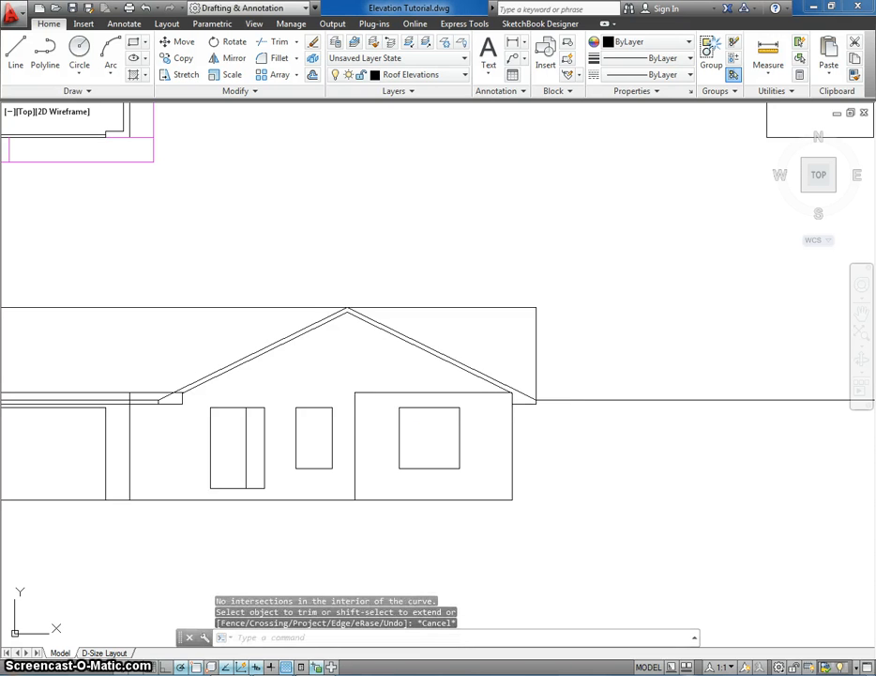
Step: Erase the remaining piece of the wall's top line between the vertical wall line and the outer wall corner
left_click(358, 392)
key("Delete")
scroll(367, 392, "down", 1)
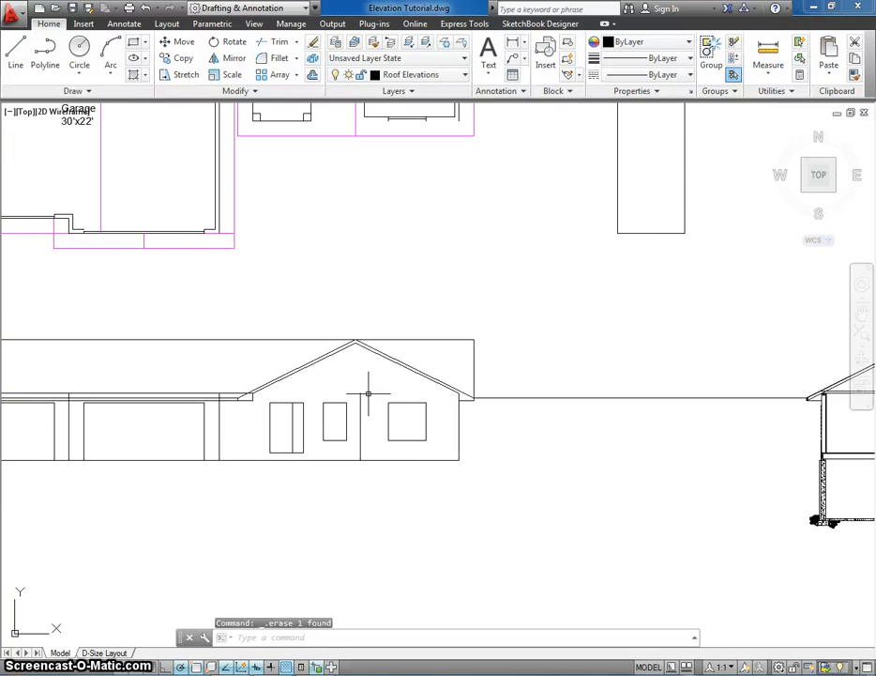
Step: Make Wall Elevation the current layer
mouse_move(366, 391)
middle_mouse_down()
mouse_move(342, 372)
mouse_move(338, 378)
mouse_move(308, 498)
mouse_move(337, 442)
middle_mouse_up()
scroll(325, 476, "up", 2)
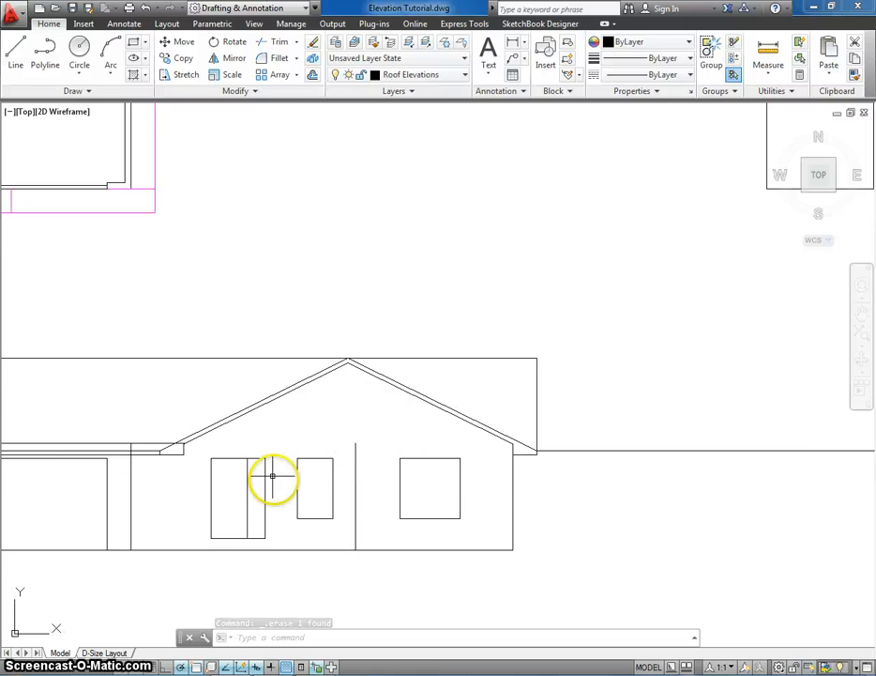
scroll(357, 443, "down", 2)
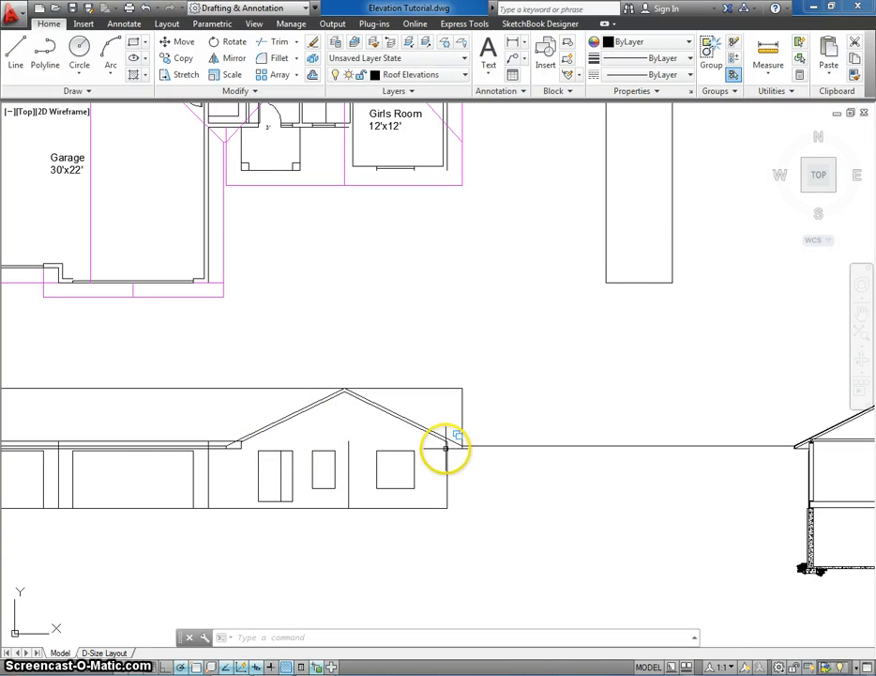
scroll(444, 449, "up", 4)
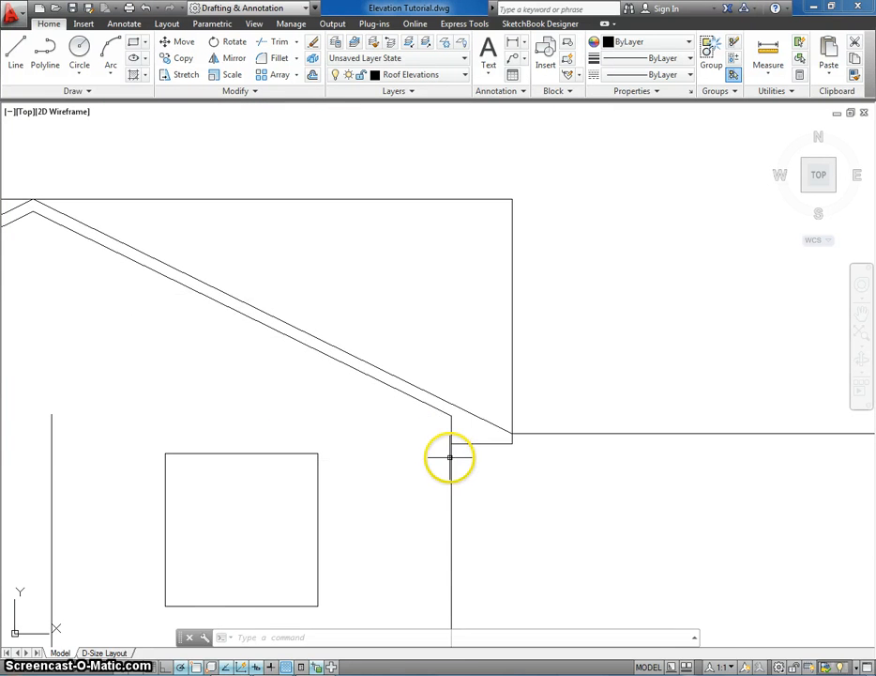
key("Escape")
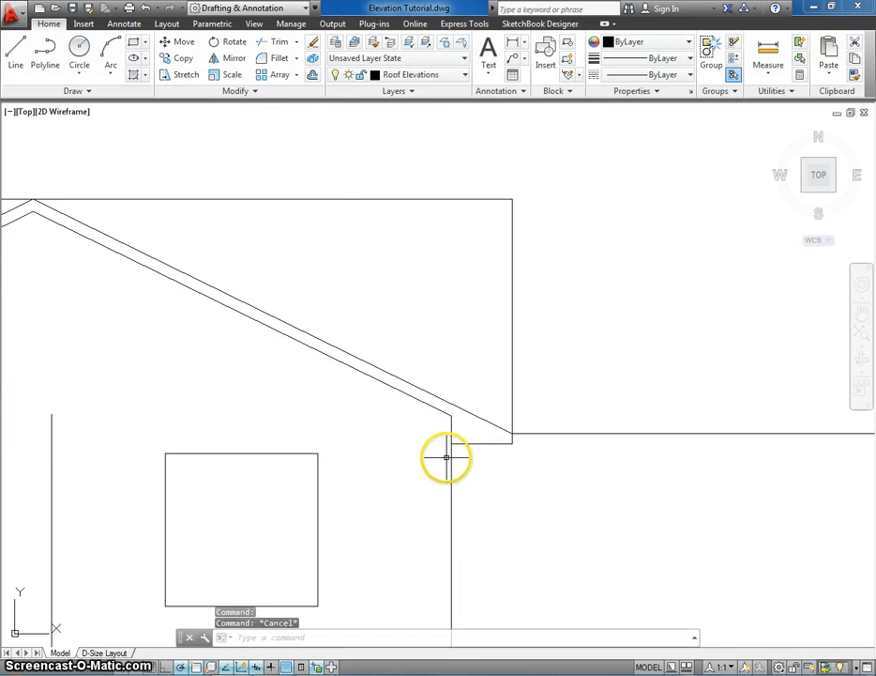
left_click(376, 78)
left_click(362, 272)
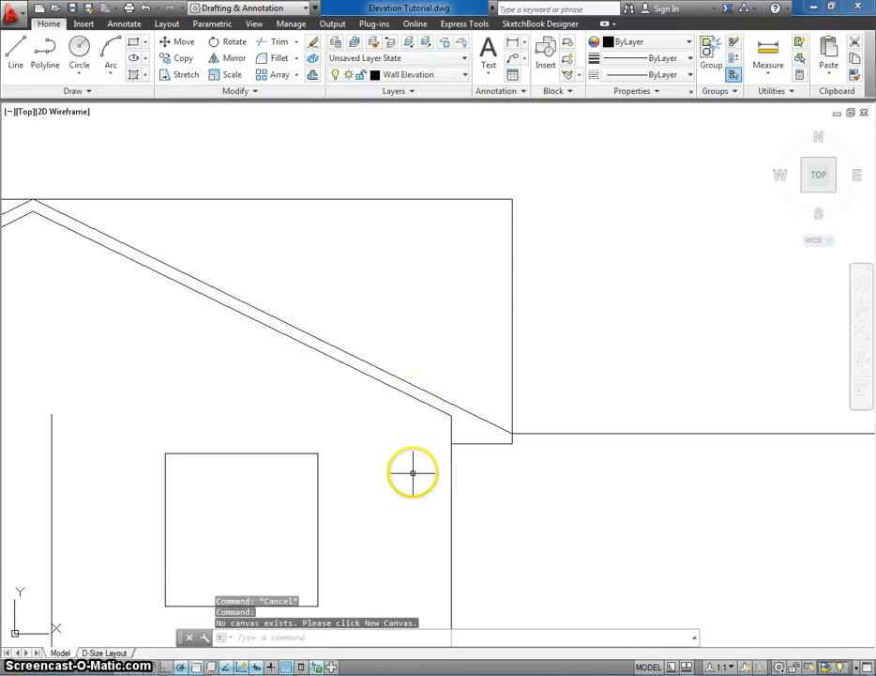
Step: Draw wall lines along the front gable's underside from the outer wall corner over the peak to the other eave, and down to the base line
type("l")
key("Return")
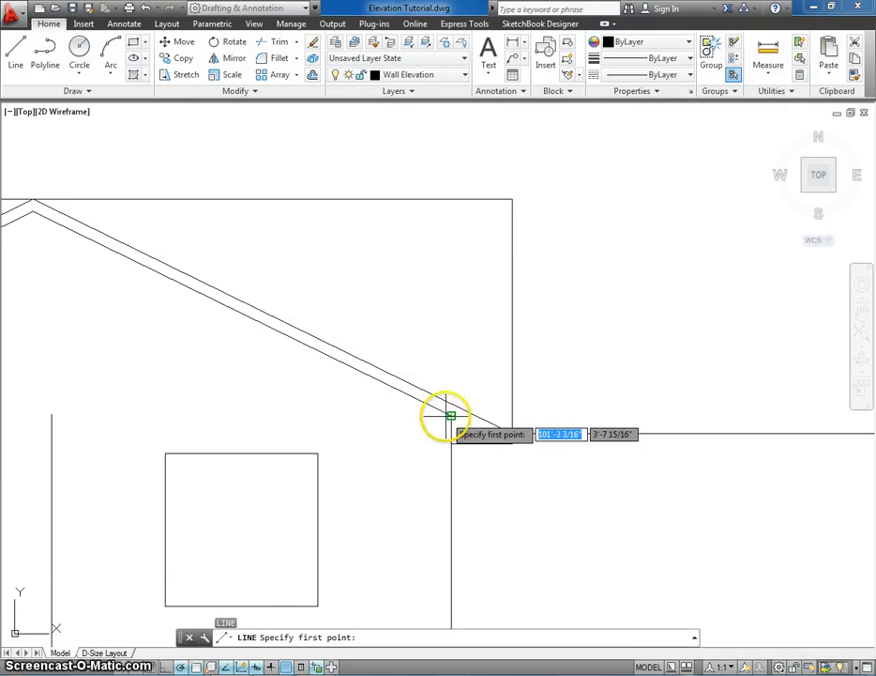
left_click(452, 416)
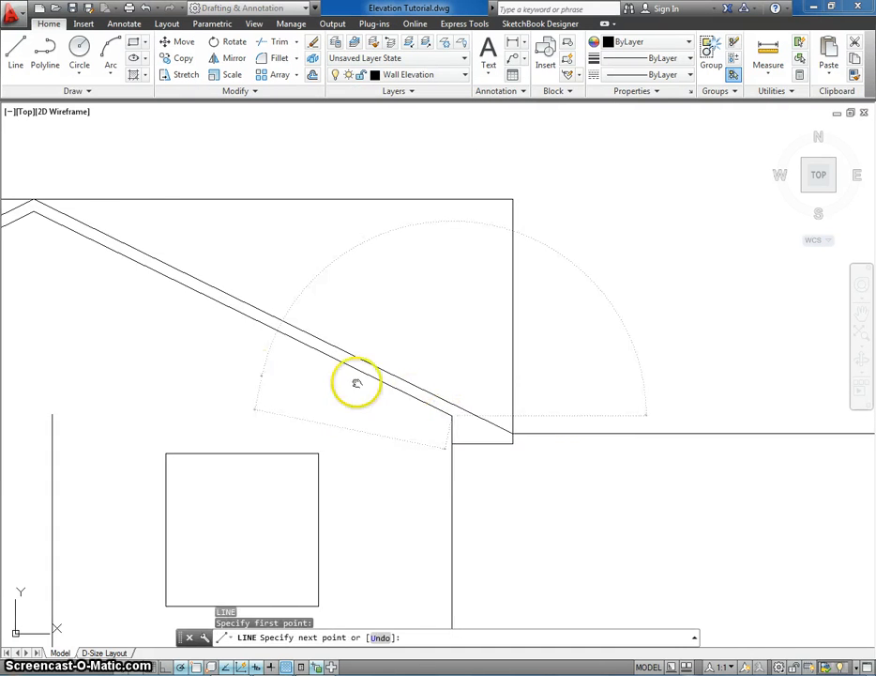
middle_click_drag(211, 354, 488, 381)
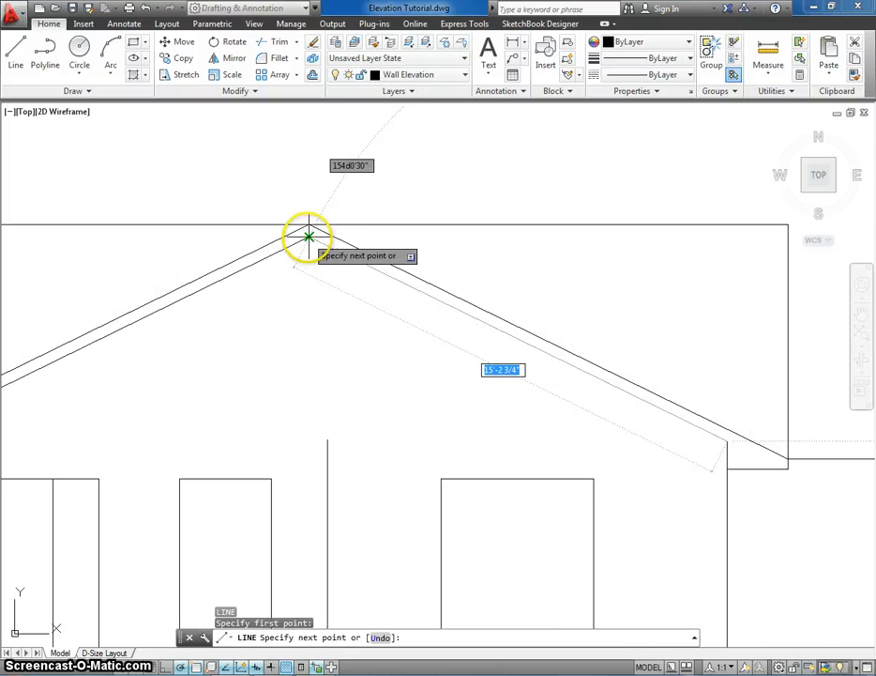
left_click(309, 236)
middle_click_drag(250, 297, 514, 230)
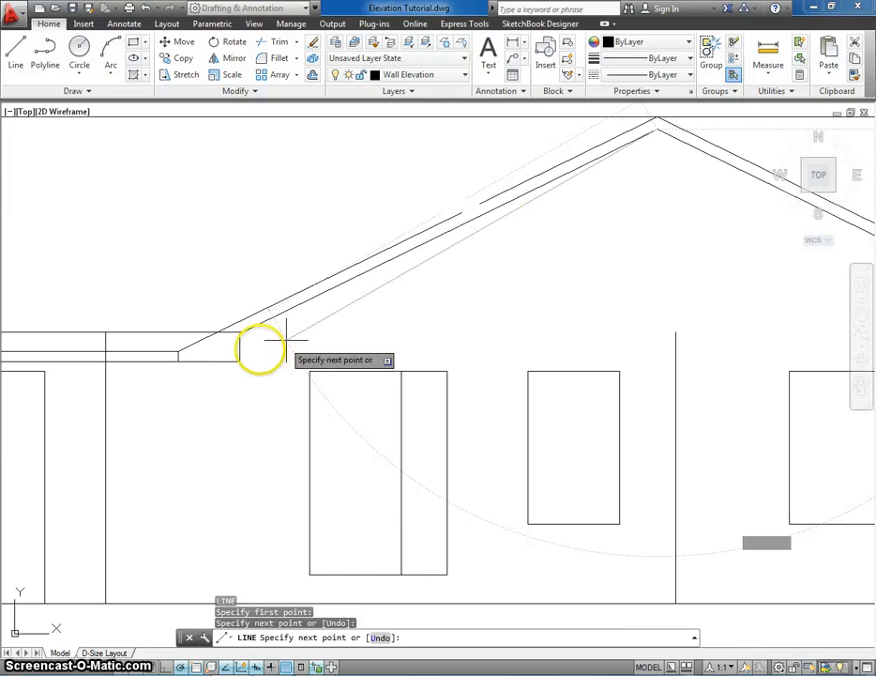
left_click(237, 332)
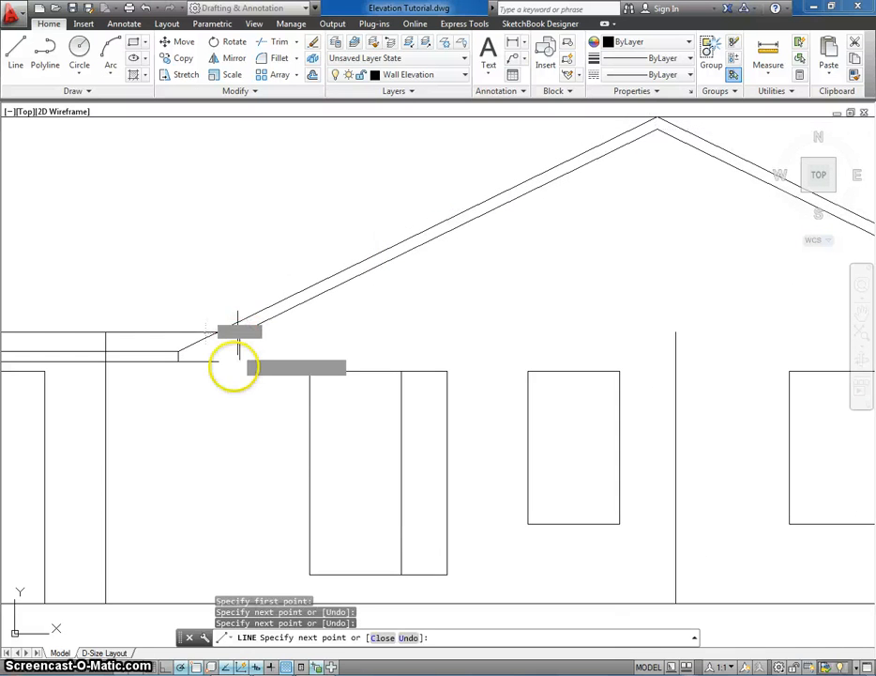
middle_click_drag(229, 460, 234, 388)
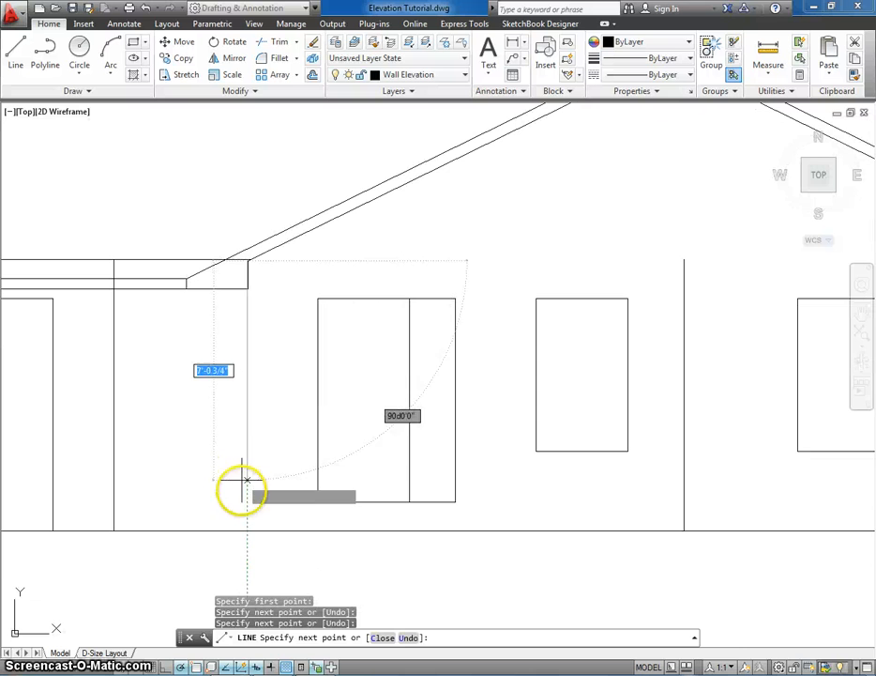
left_click(247, 531)
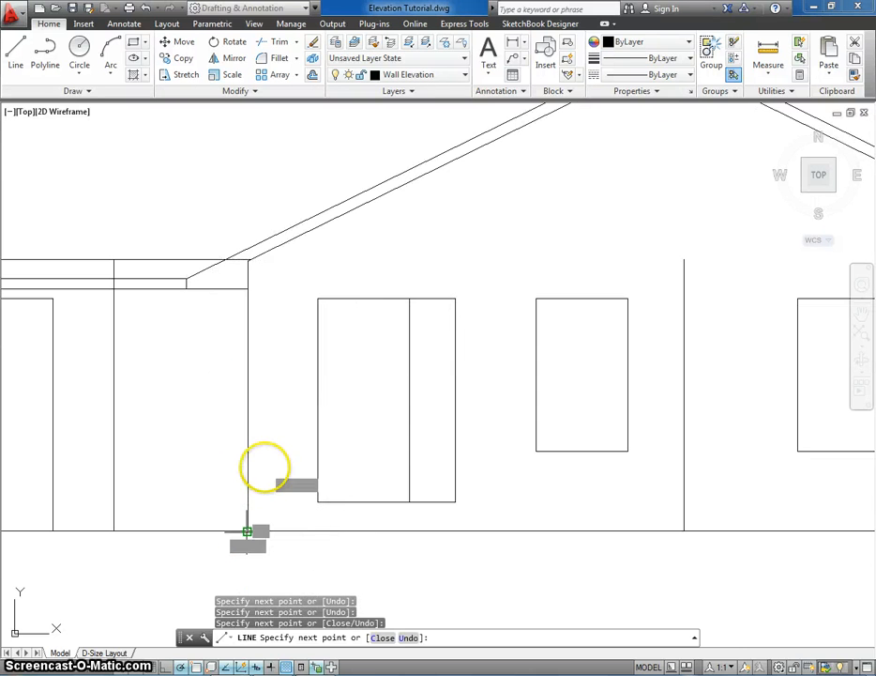
key("Escape")
Step: Turn off the Roof Elevations layer
scroll(262, 459, "down", 4)
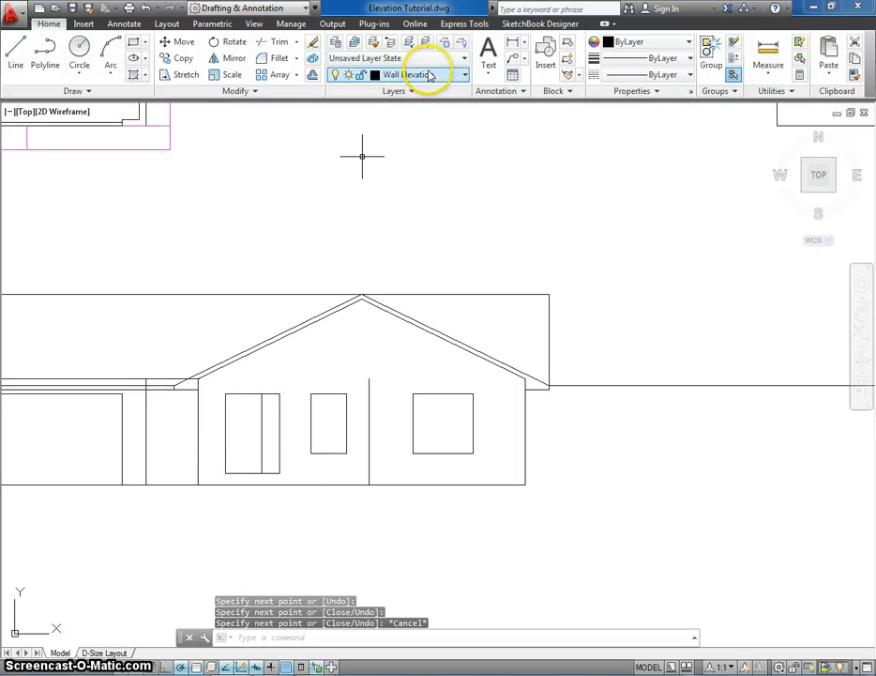
left_click(429, 75)
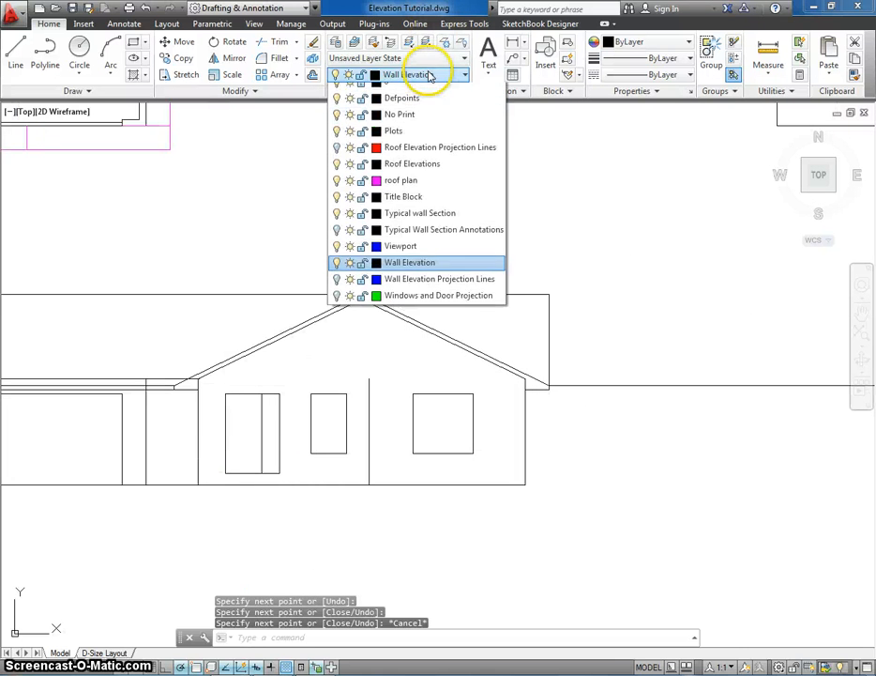
left_click(336, 173)
scroll(519, 364, "up", 1)
middle_click_drag(519, 364, 547, 286)
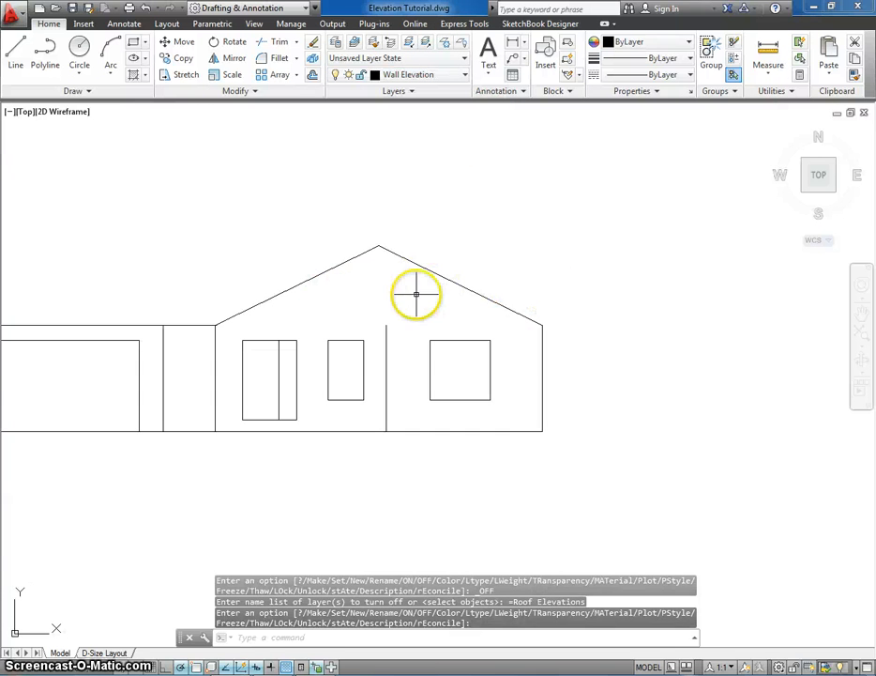
Step: Hatch the gable wall around its door and window openings with the USER pattern at 1" spacing
left_click(142, 75)
left_click(157, 100)
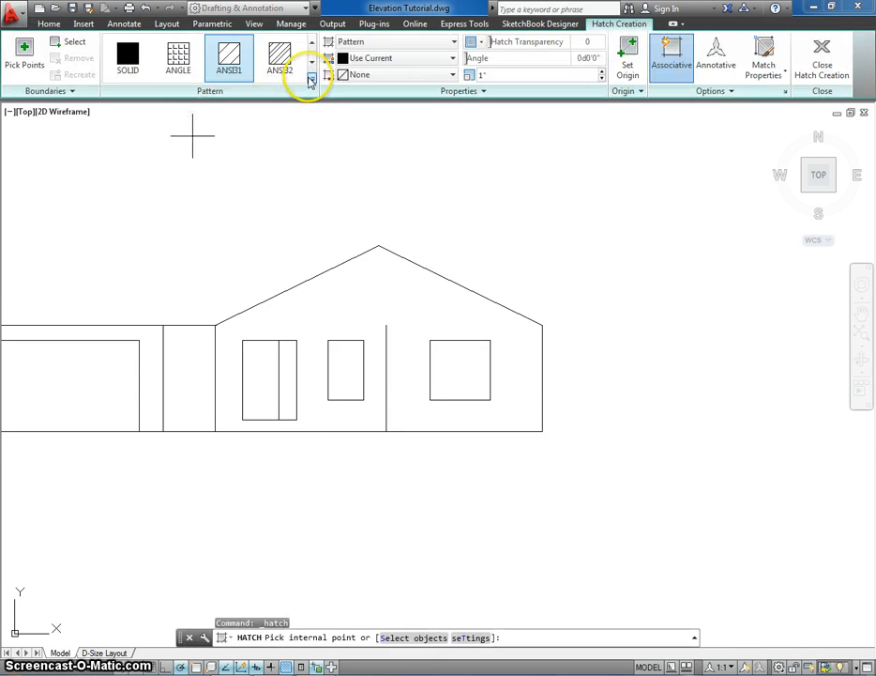
left_click(313, 79)
left_click_drag(315, 71, 306, 228)
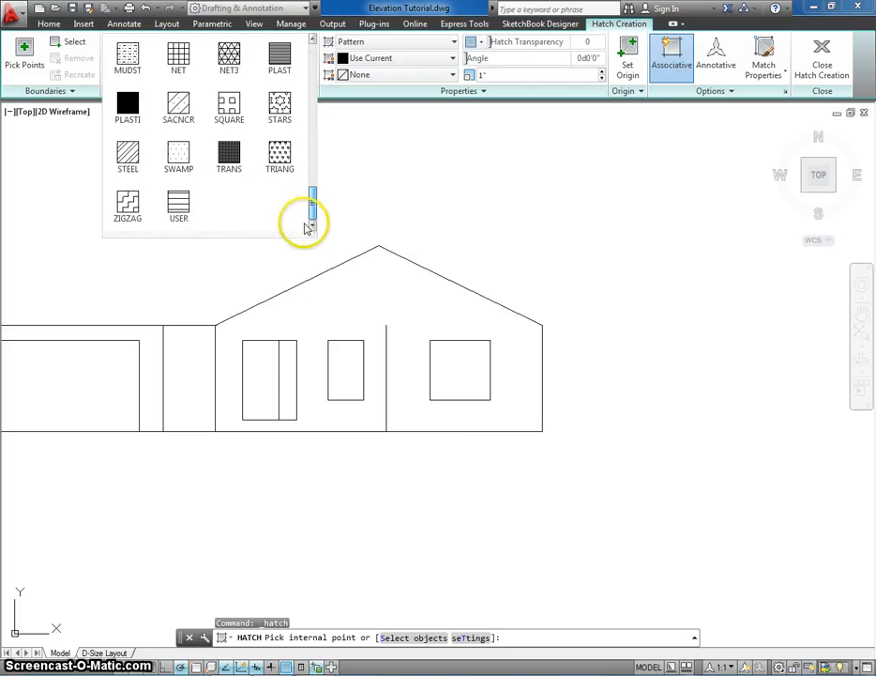
left_click(188, 218)
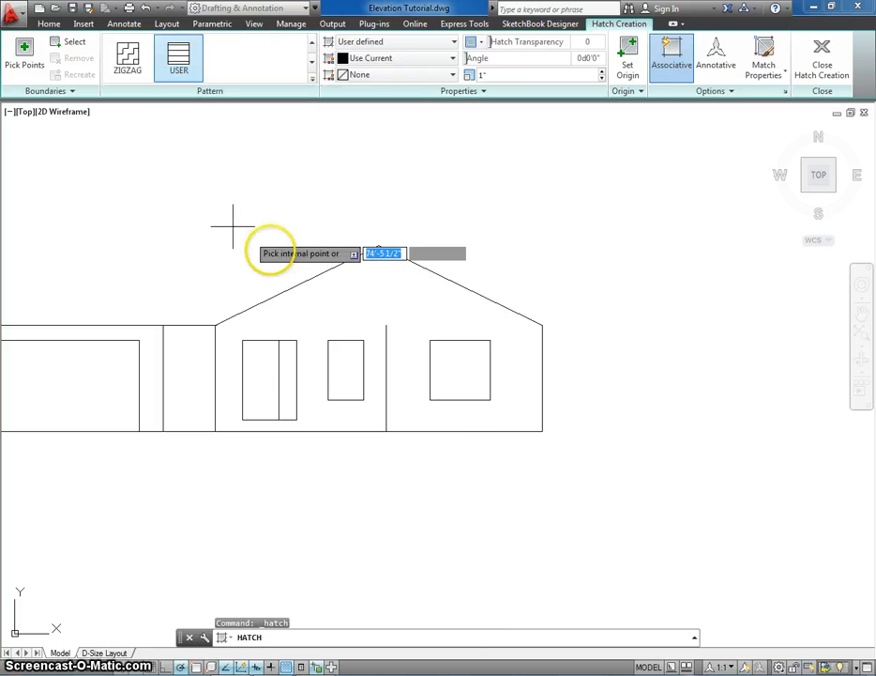
left_click(386, 321)
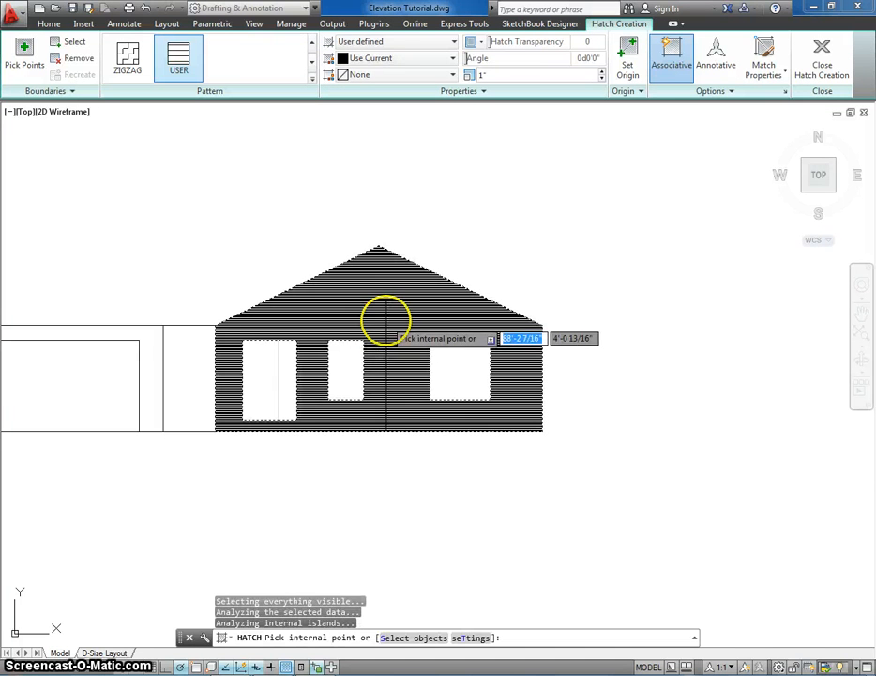
right_click(385, 321)
left_click(408, 329)
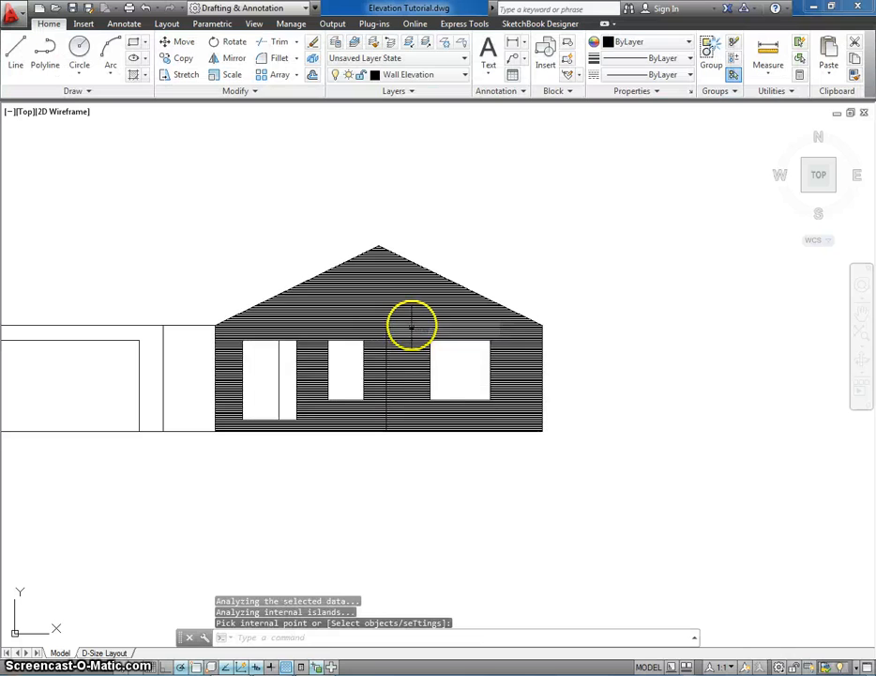
Step: Set the gable wall hatch's line spacing to 8"
left_click(411, 323)
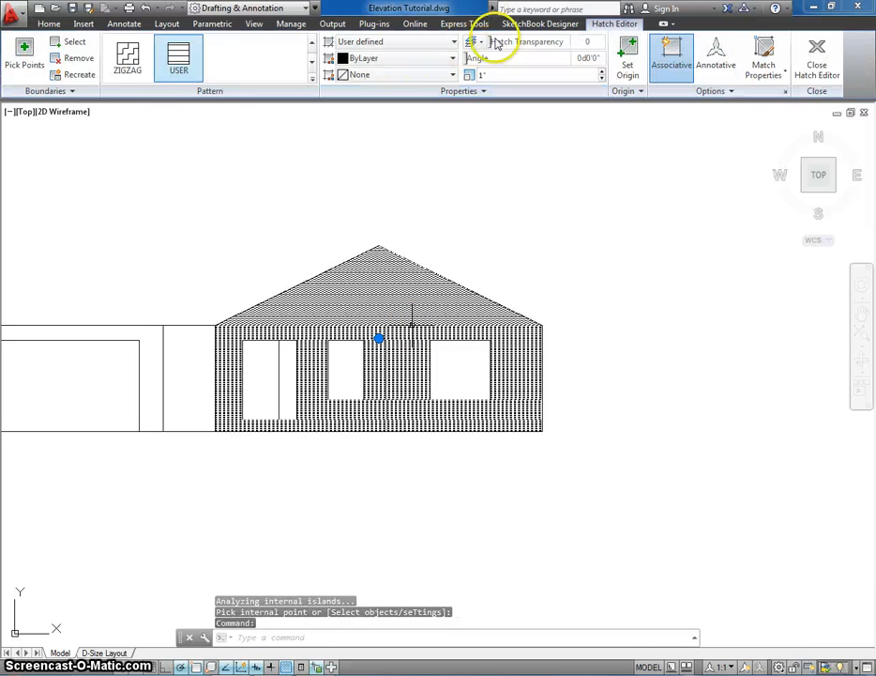
key("Return")
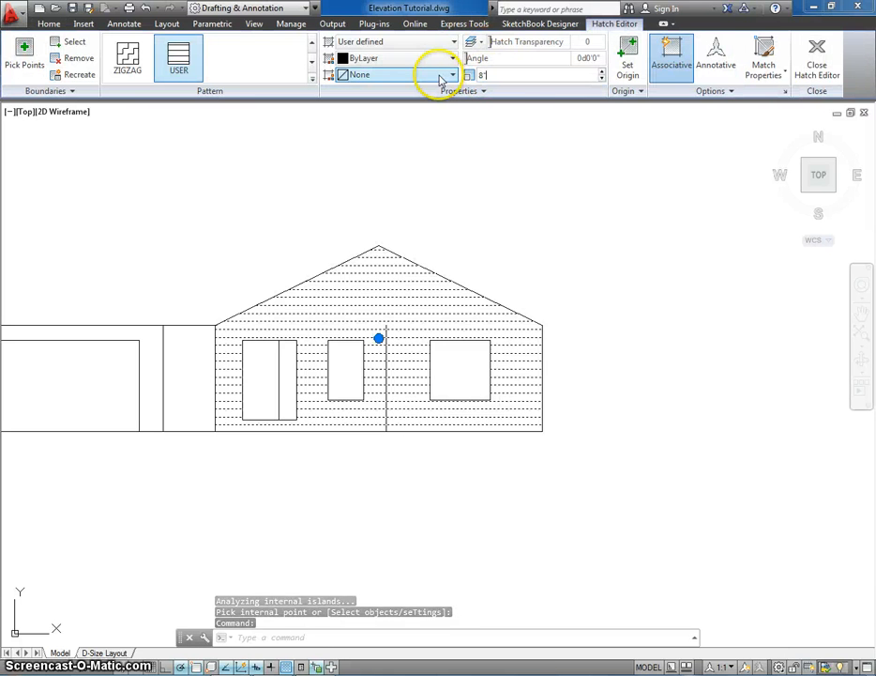
left_click(581, 159)
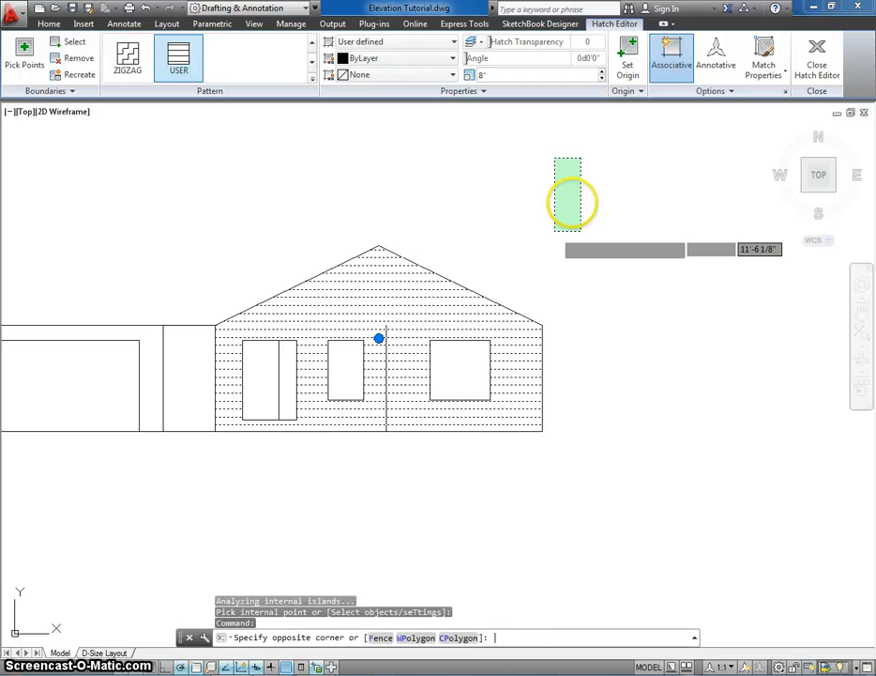
key("Escape")
key("Escape")
middle_click_drag(563, 252, 567, 228)
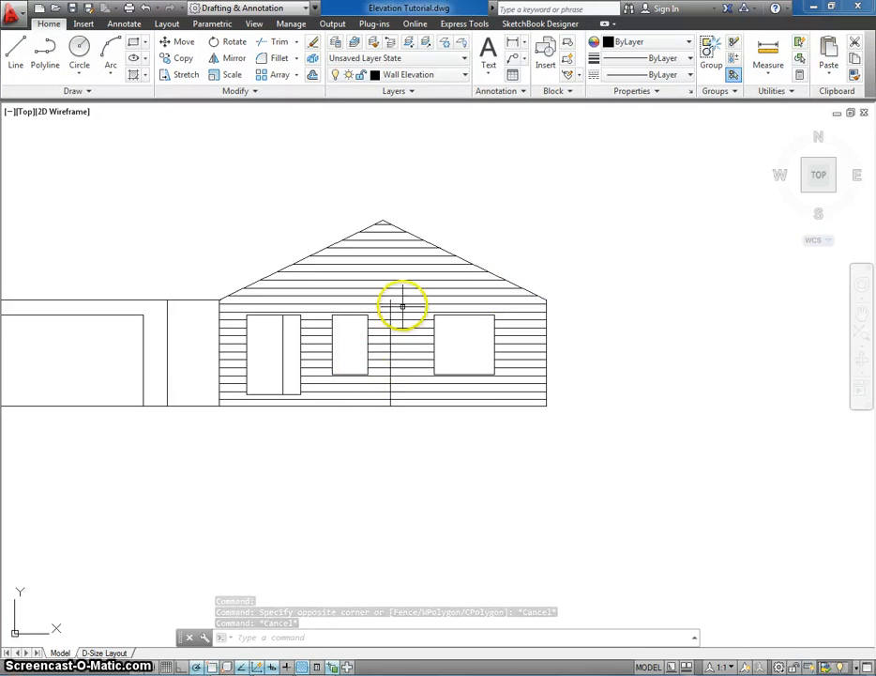
Step: Turn the Roof Elevations layer on
left_click(415, 74)
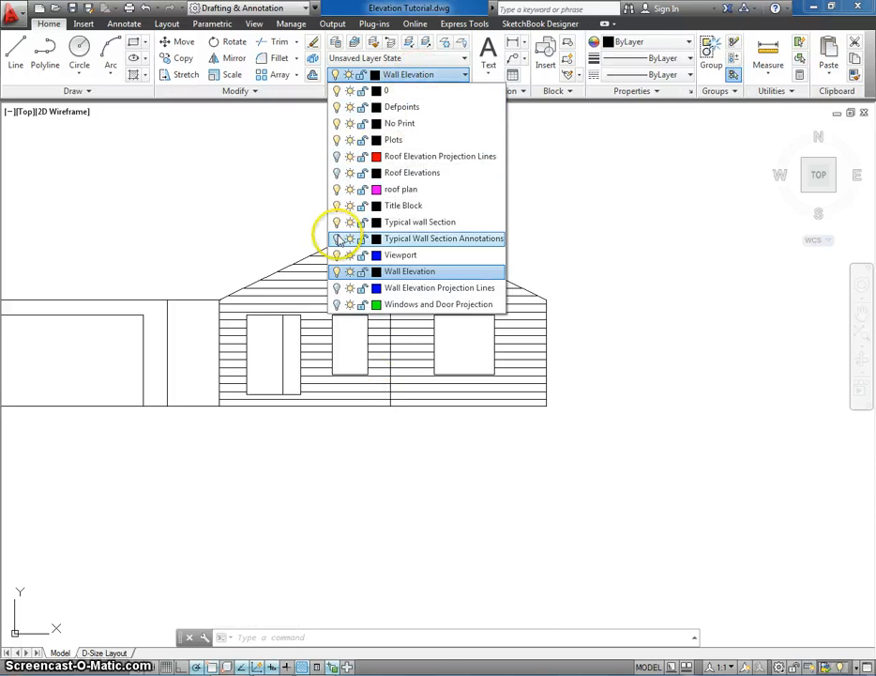
left_click(337, 173)
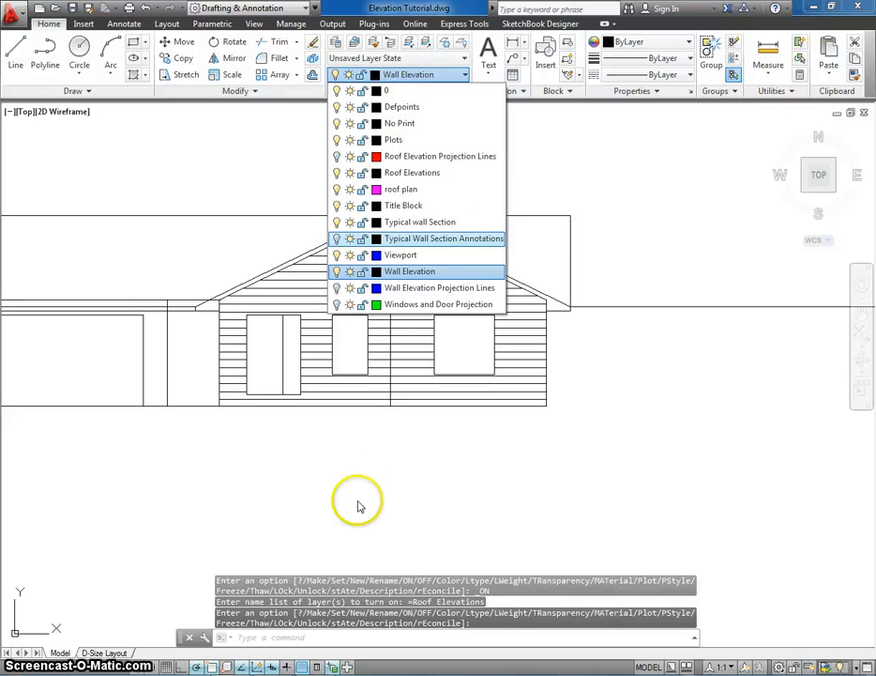
left_click(459, 444)
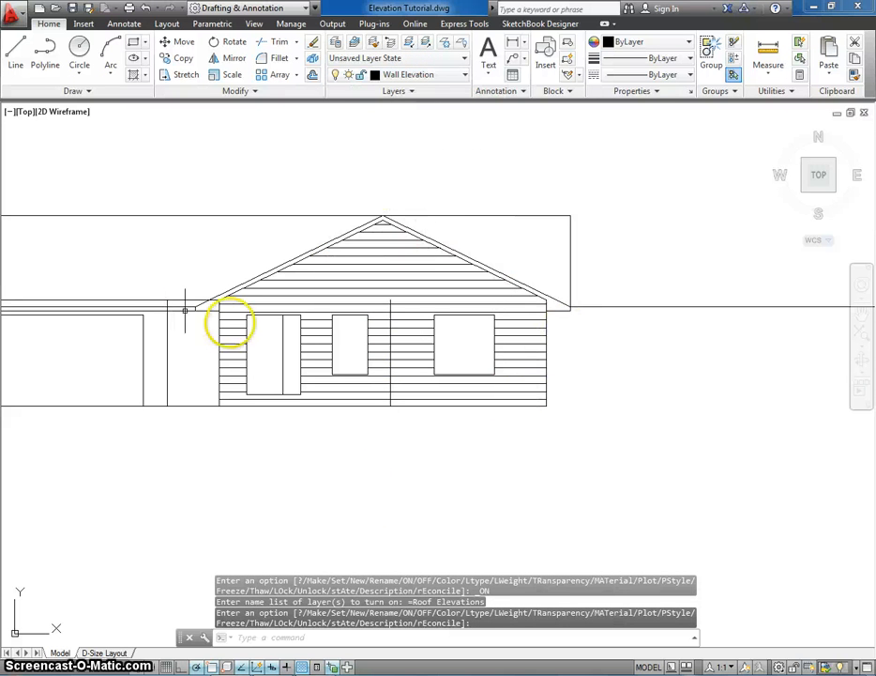
Step: Move the horizontal line between the front elevation's eave and the wall section to the Roof Elevation Projection Lines layer
scroll(313, 386, "down", 5)
scroll(451, 376, "up", 8)
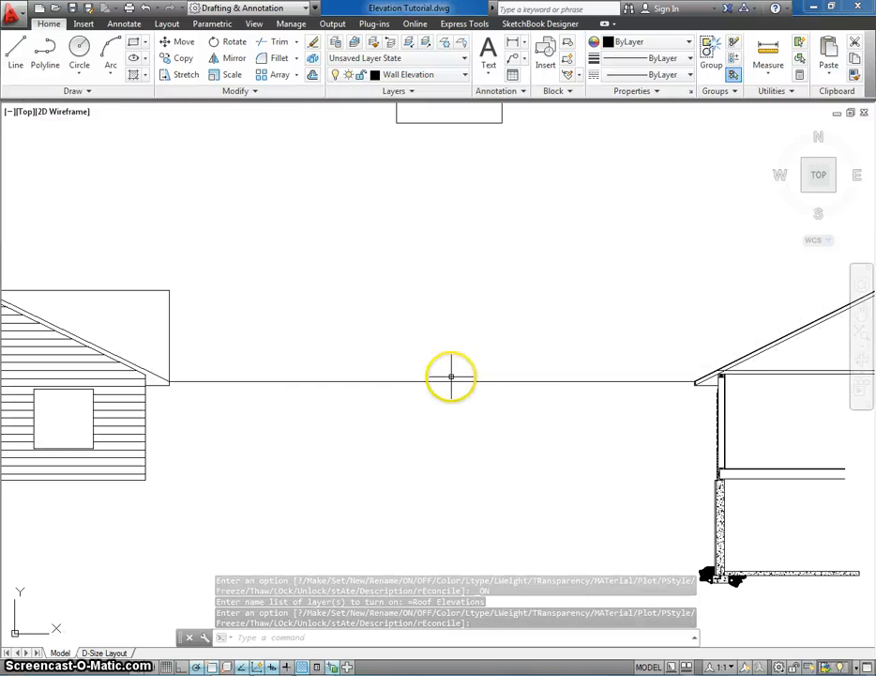
left_click(380, 408)
left_click(352, 368)
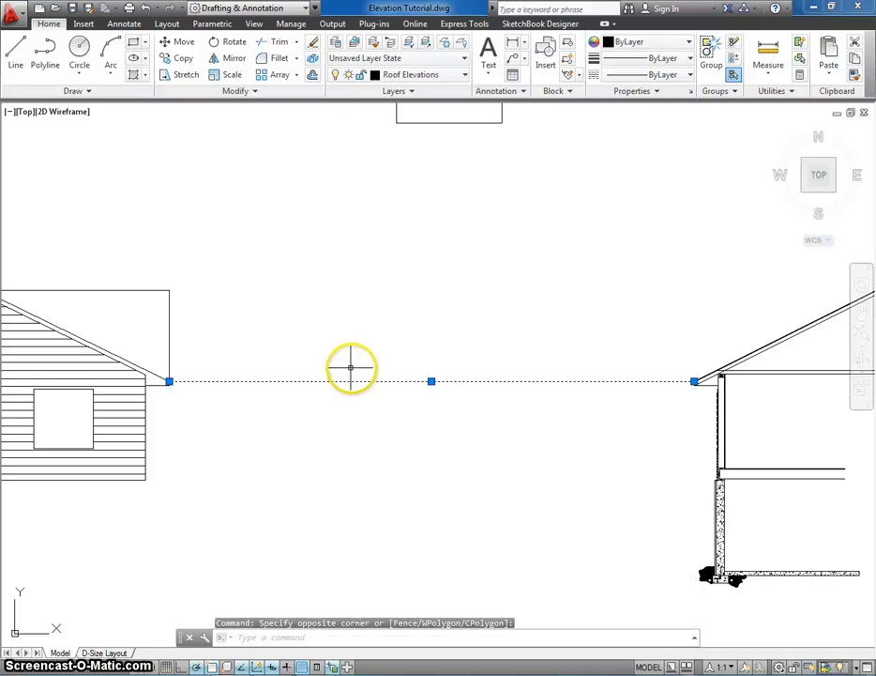
left_click(405, 76)
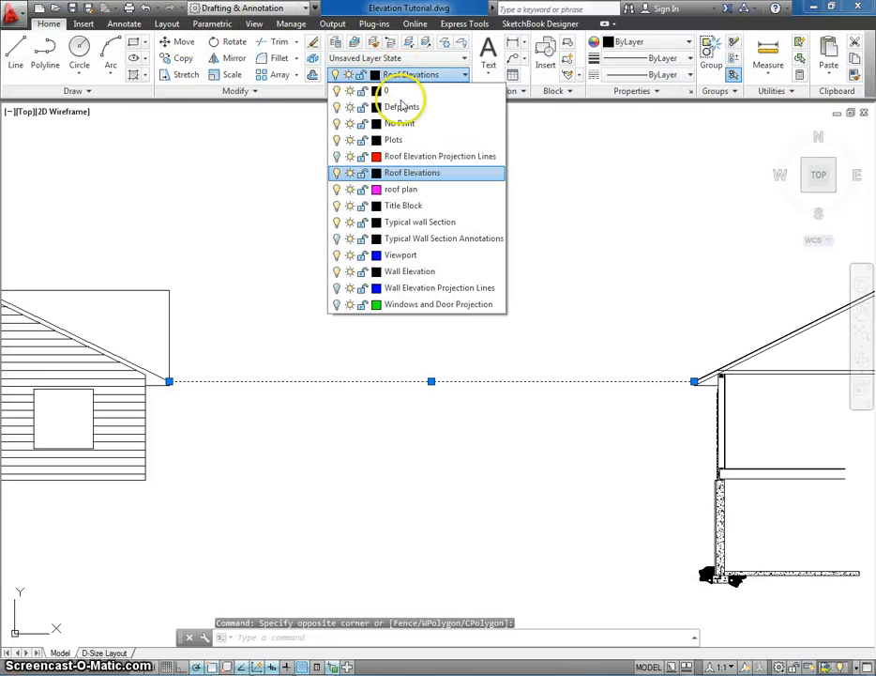
left_click(375, 157)
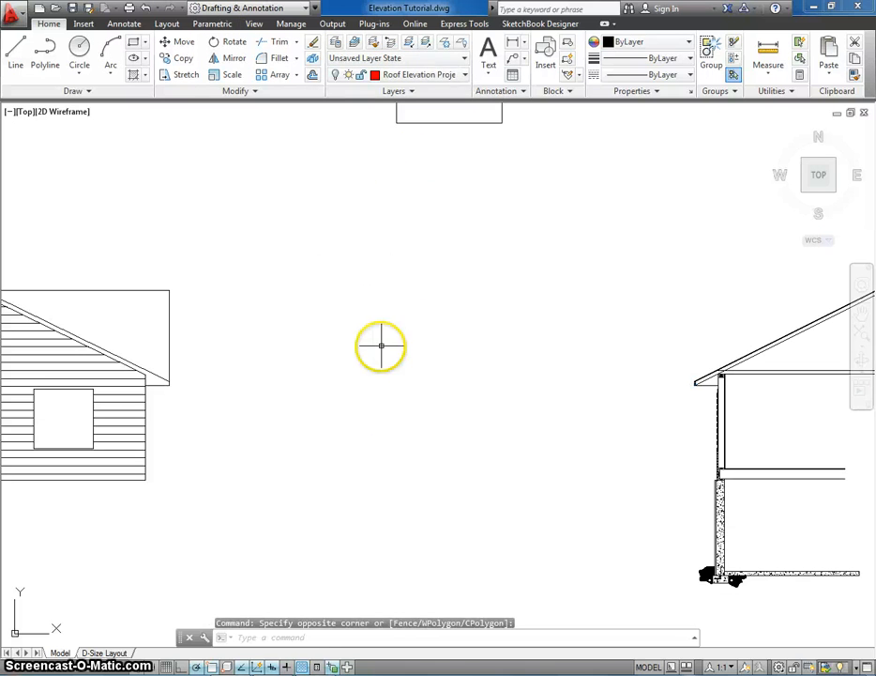
Step: Turn off the Roof Elevations layer to view the hatched gable wall alone, and turn it back on
scroll(289, 408, "down", 2)
middle_click_drag(298, 407, 574, 350)
scroll(390, 370, "up", 2)
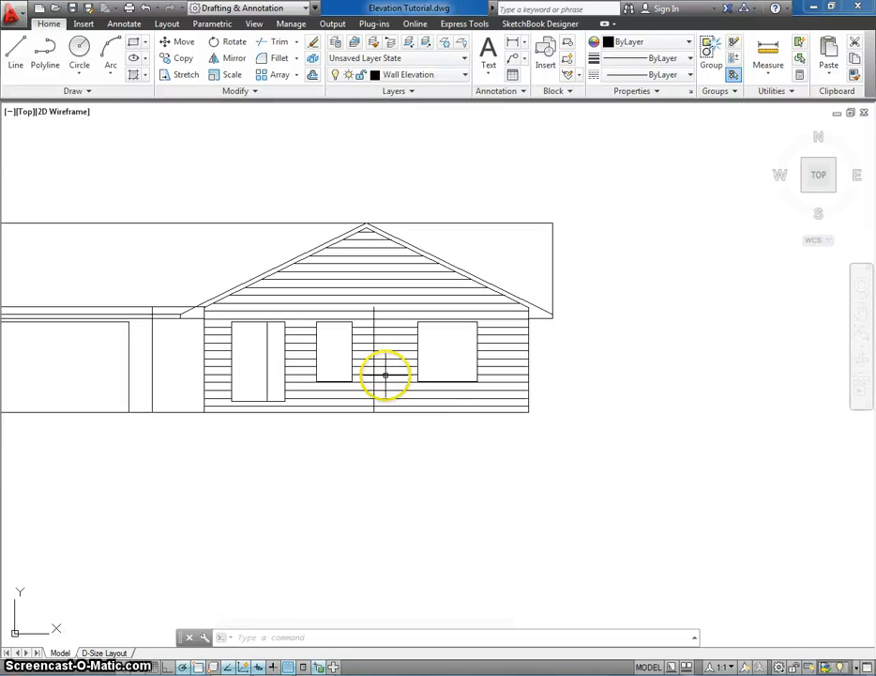
middle_click_drag(384, 373, 450, 404)
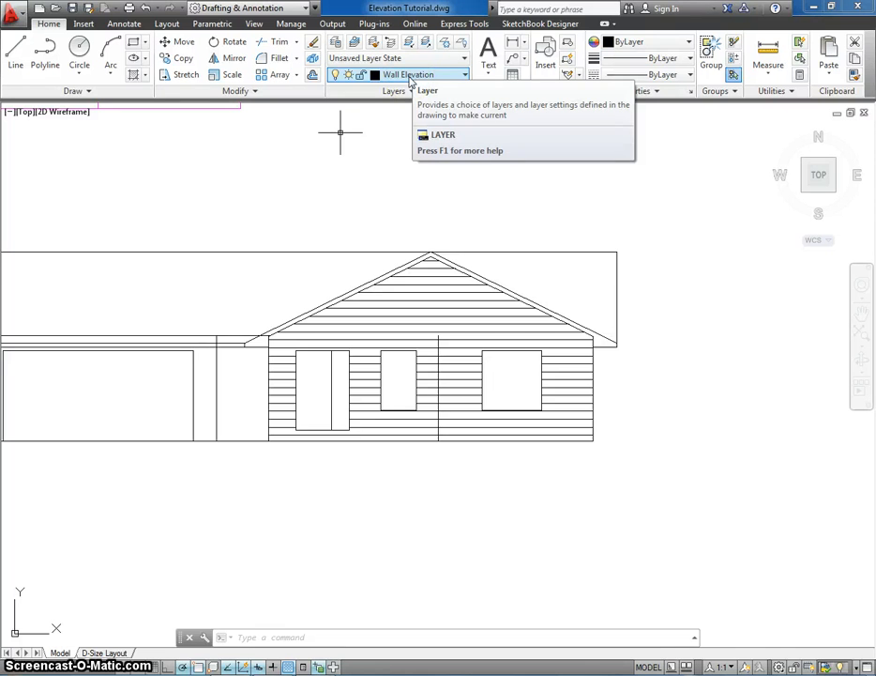
left_click(409, 75)
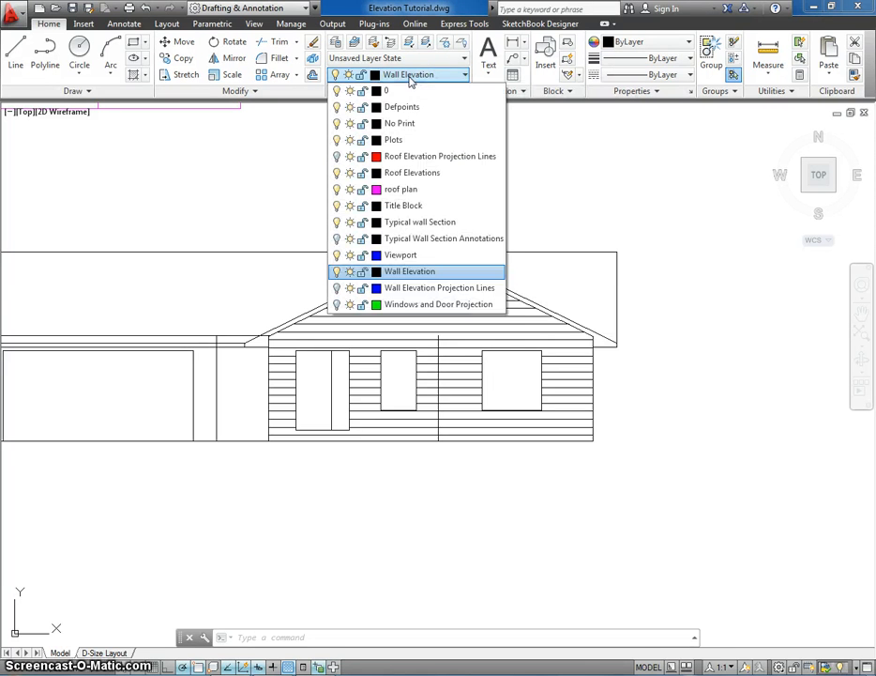
left_click(337, 173)
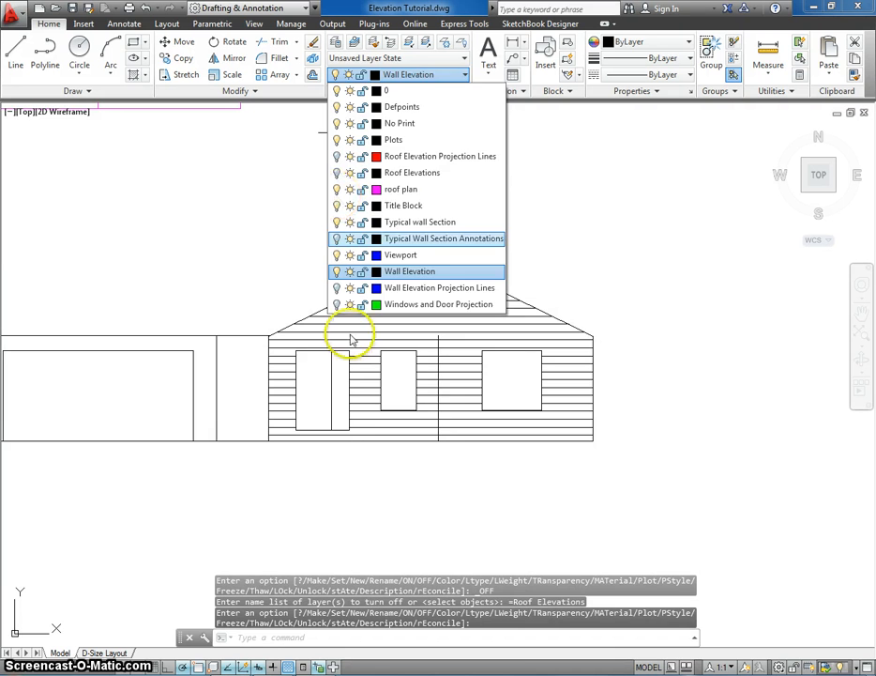
left_click(348, 382)
middle_click_drag(376, 298, 374, 330)
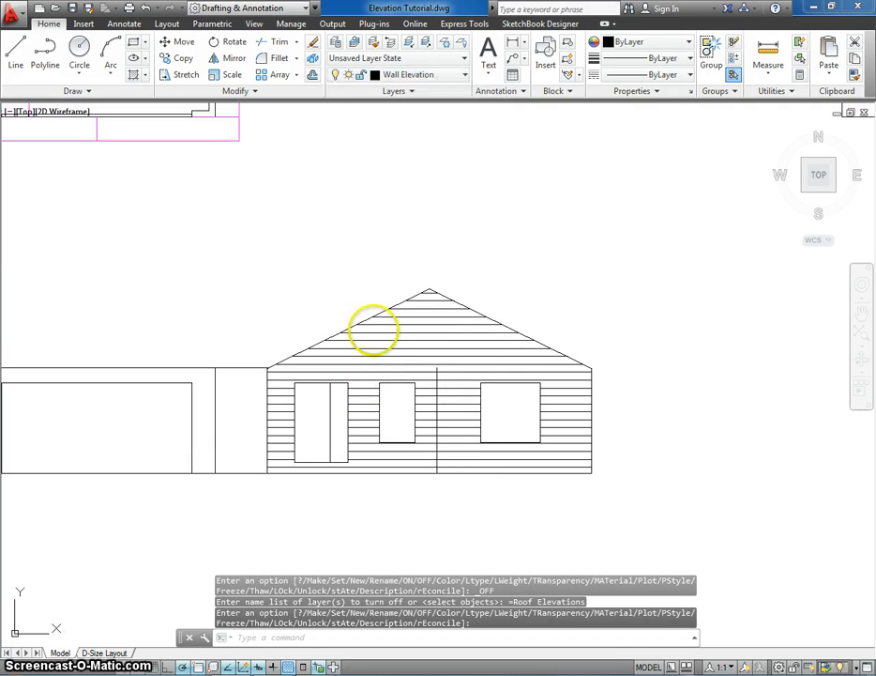
left_click(389, 75)
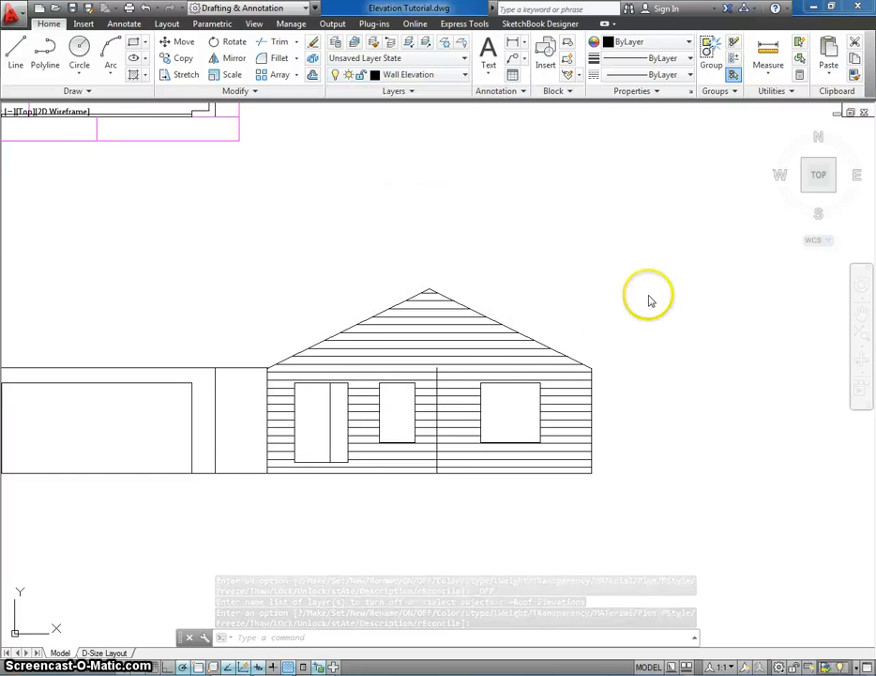
scroll(505, 335, "up", 3)
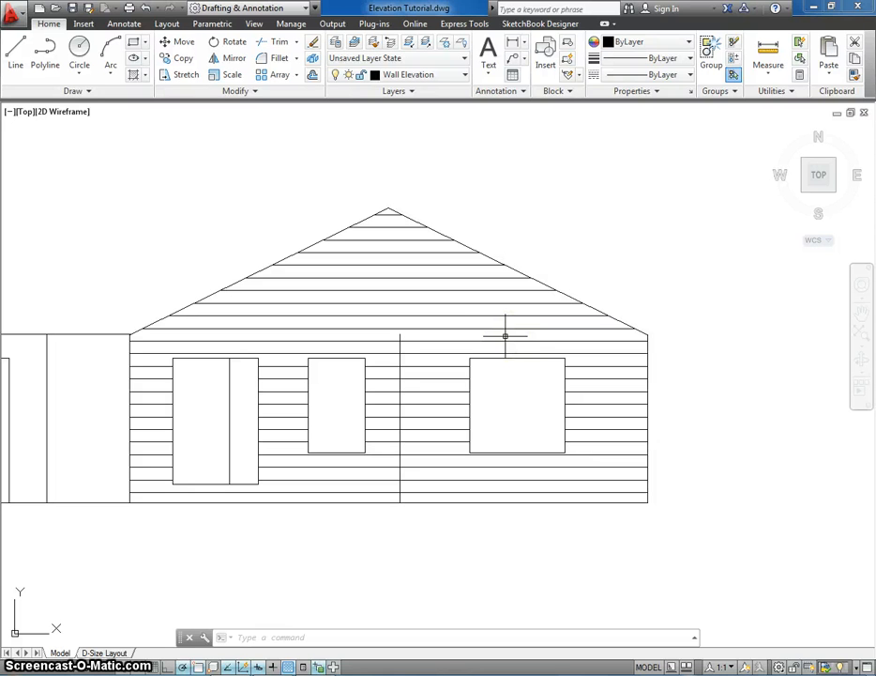
left_click(416, 74)
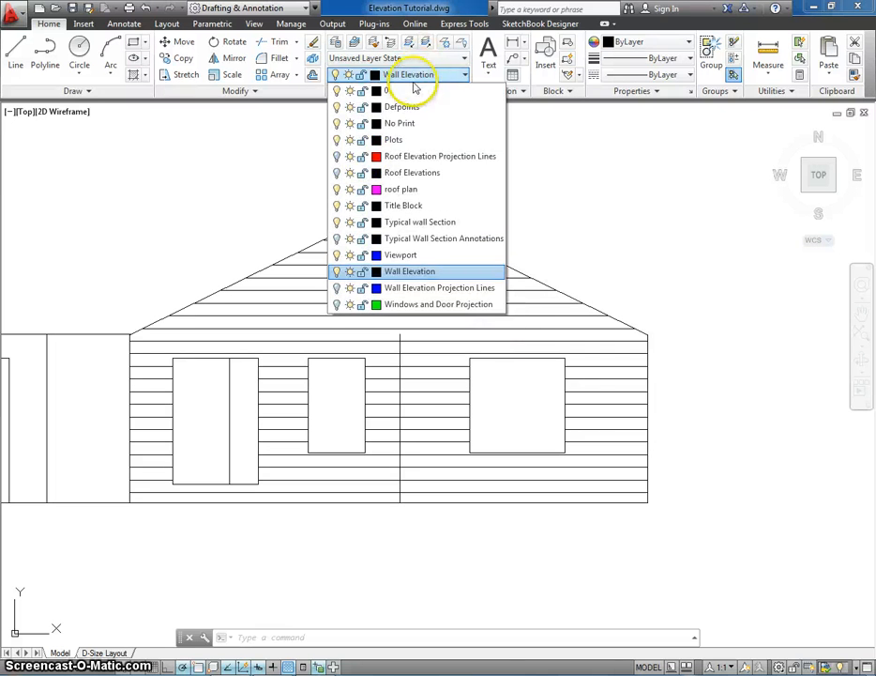
left_click(337, 174)
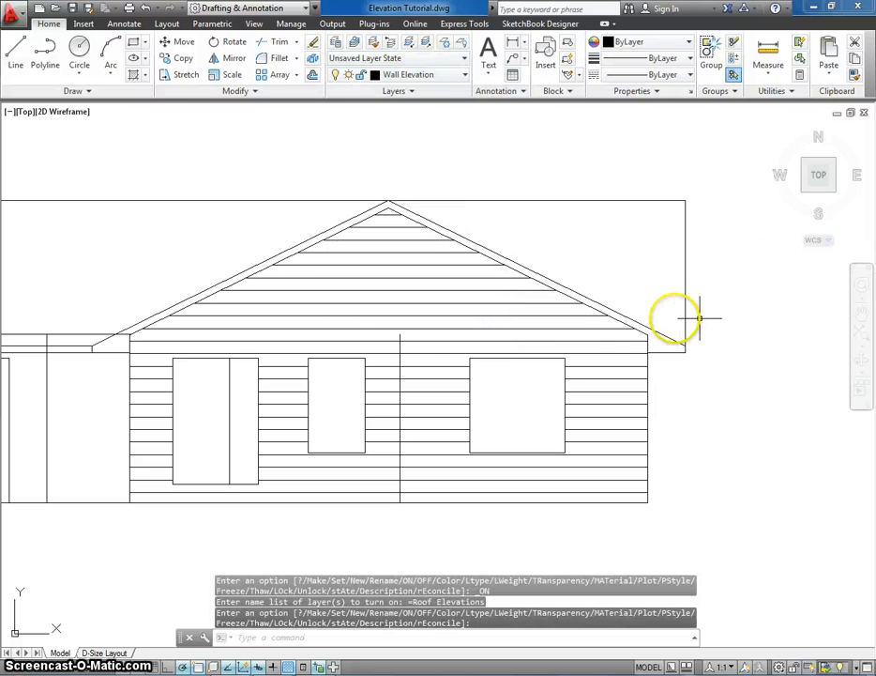
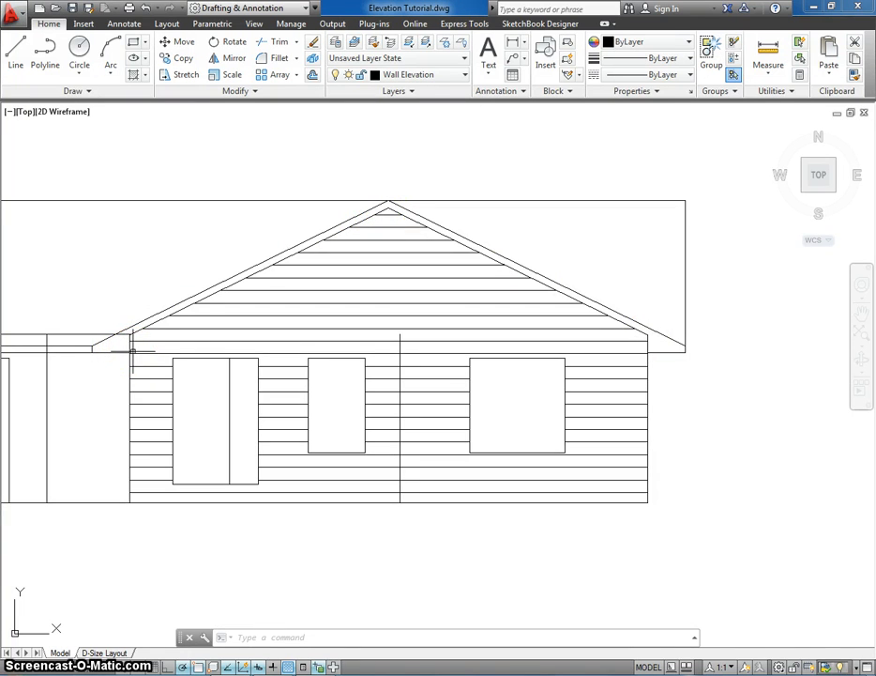
Step: Examine the front elevation beside the wall section, checking the section's eave, soffit and top of the wall up close
scroll(323, 397, "down", 2)
mouse_move(323, 398)
middle_mouse_down()
mouse_move(469, 372)
mouse_move(523, 378)
mouse_move(521, 361)
mouse_move(465, 523)
middle_mouse_up()
scroll(523, 378, "down", 2)
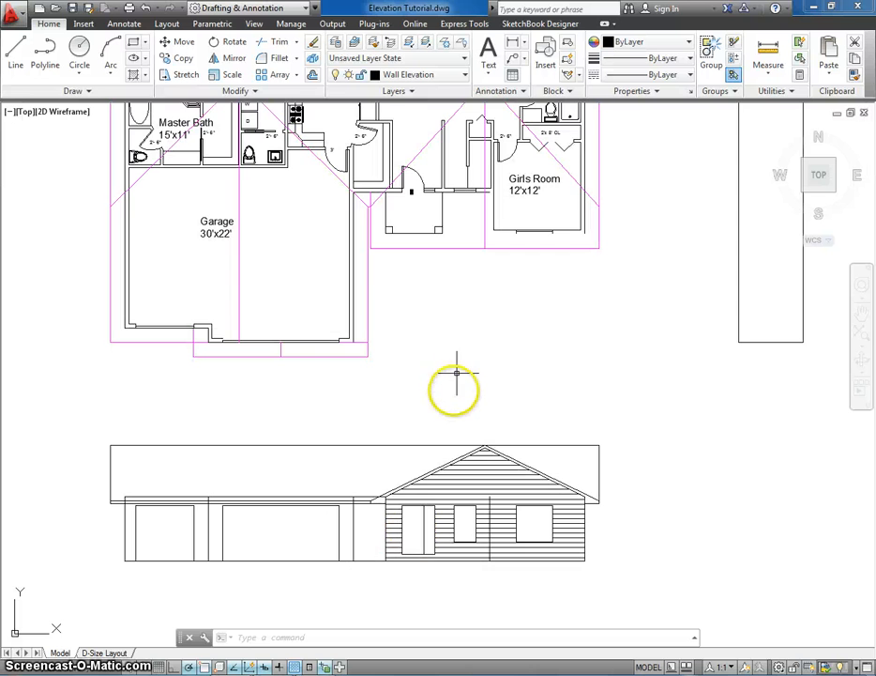
mouse_move(393, 427)
middle_mouse_down()
mouse_move(359, 490)
mouse_move(216, 516)
middle_mouse_up()
middle_click_drag(359, 490, 315, 329)
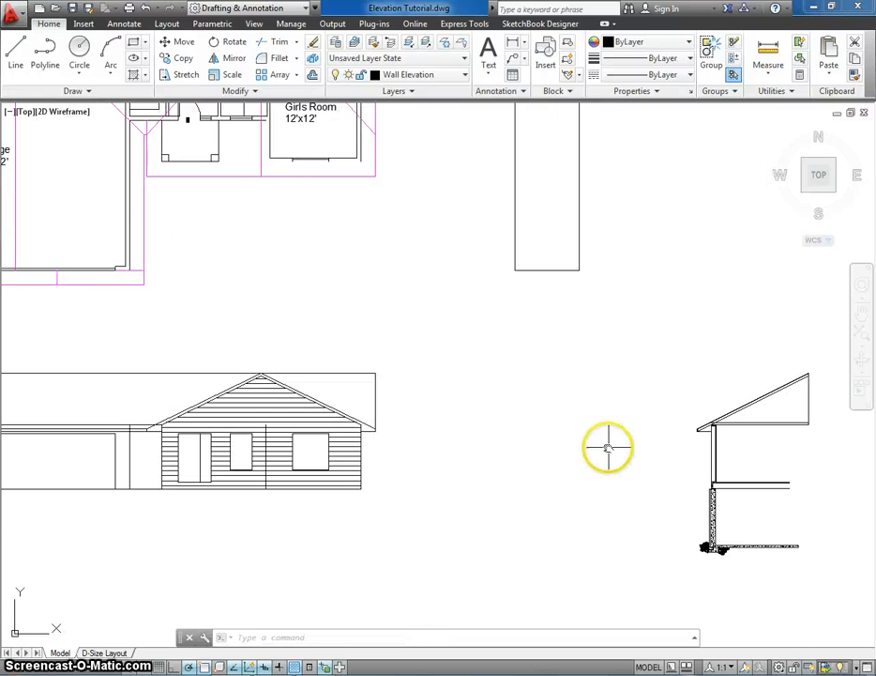
middle_click_drag(692, 434, 500, 440)
scroll(507, 427, "up", 3)
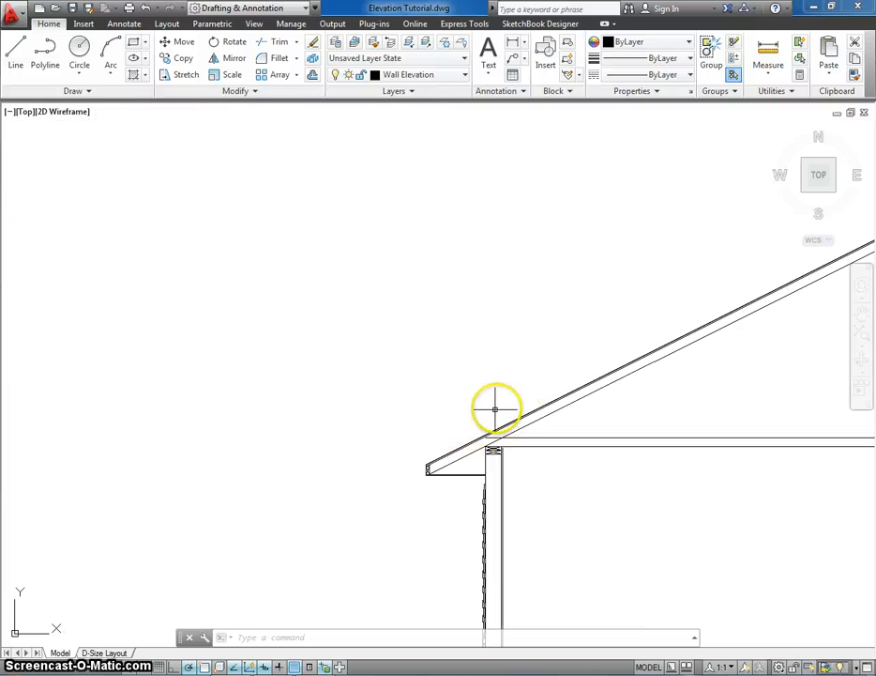
Step: Compare the floor plan's porch, recessed front wall and roof outline with the gable and walls of the front elevation
scroll(495, 411, "down", 2)
middle_click_drag(471, 387, 710, 389)
scroll(690, 387, "down", 2)
mouse_move(467, 362)
middle_mouse_down()
mouse_move(471, 526)
mouse_move(460, 610)
middle_mouse_up()
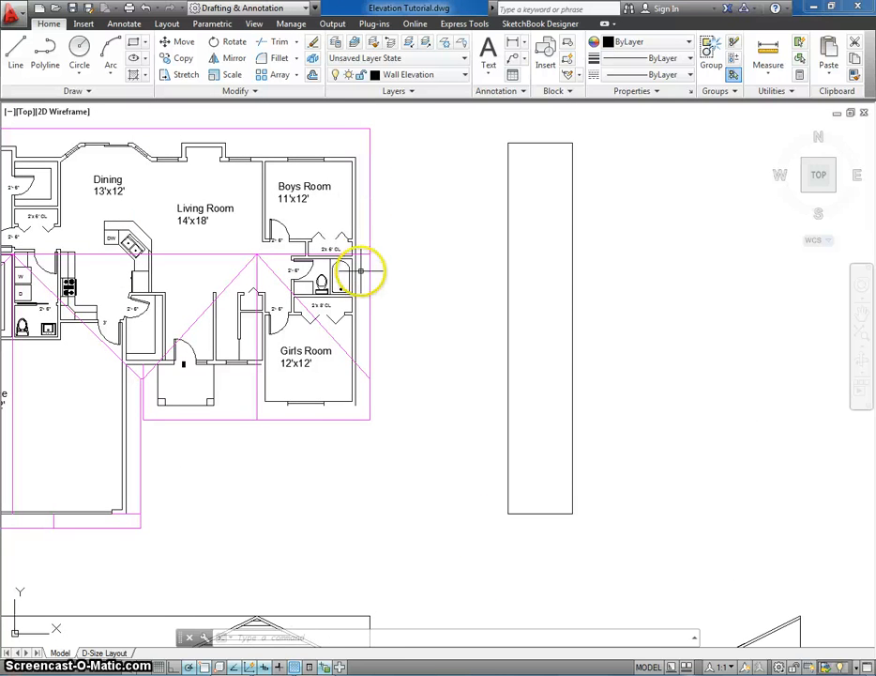
middle_click_drag(361, 263, 375, 241)
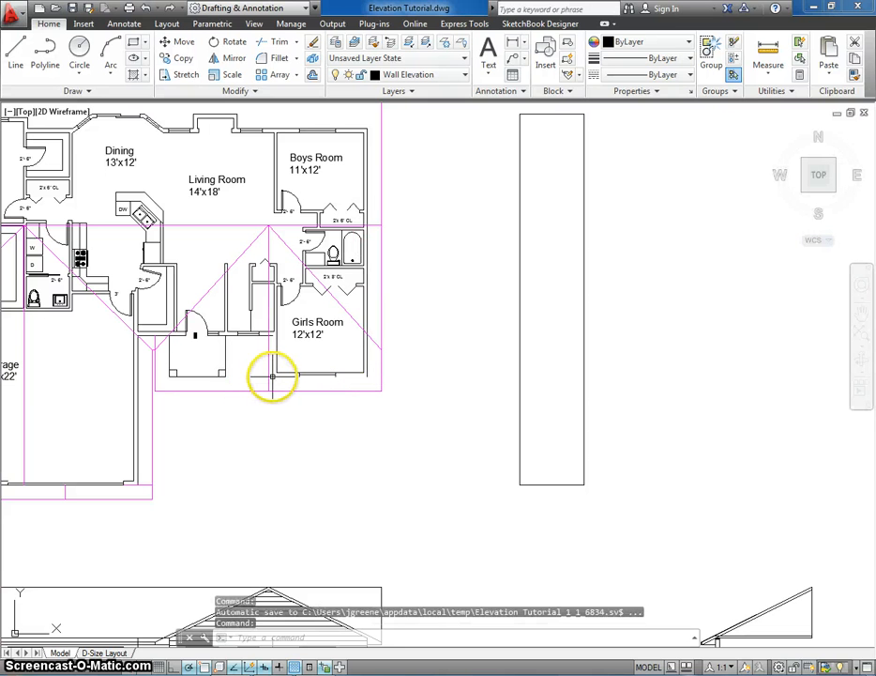
mouse_move(272, 376)
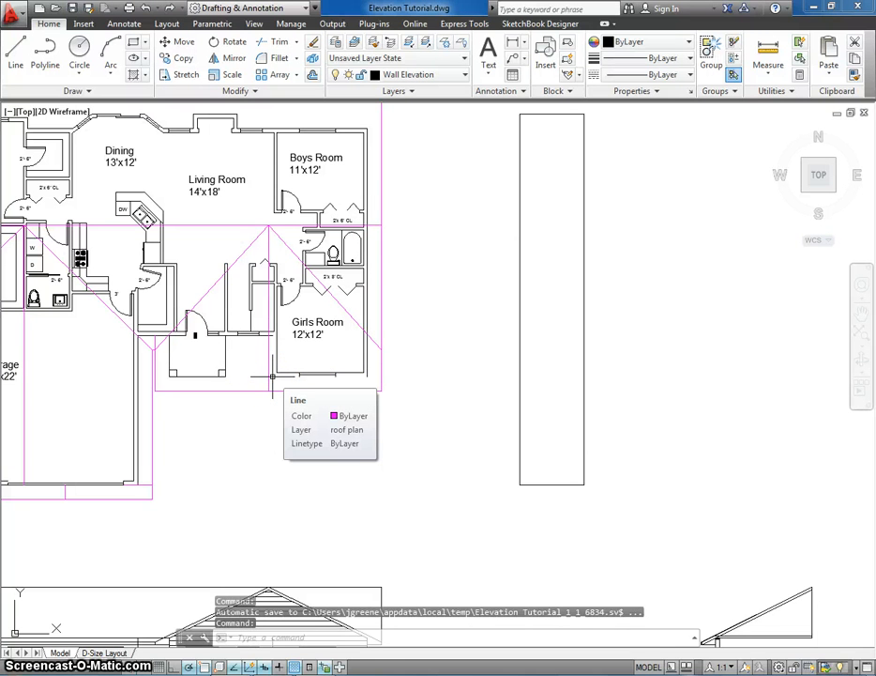
middle_click_drag(272, 375, 305, 363)
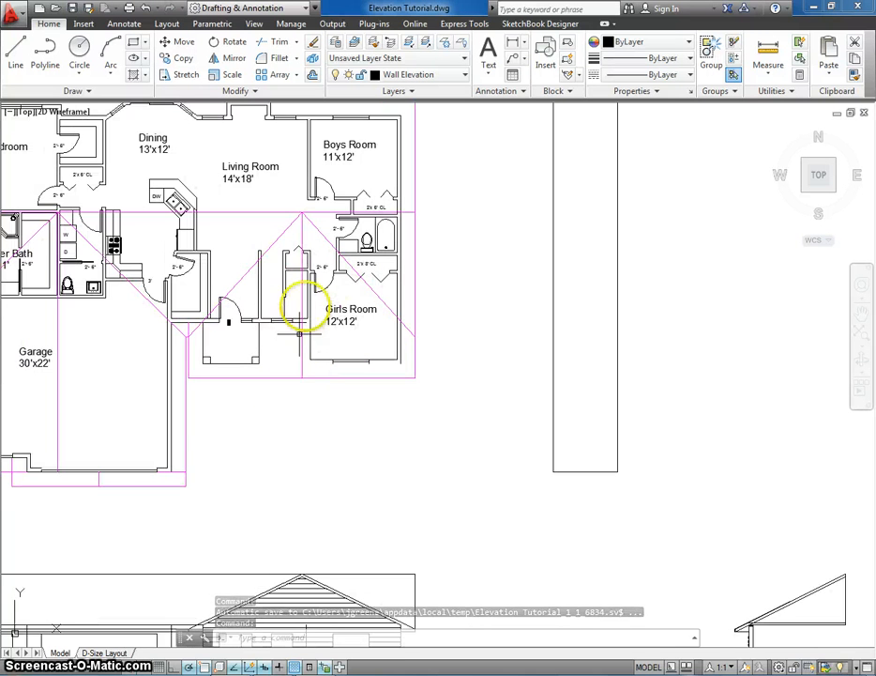
mouse_move(282, 321)
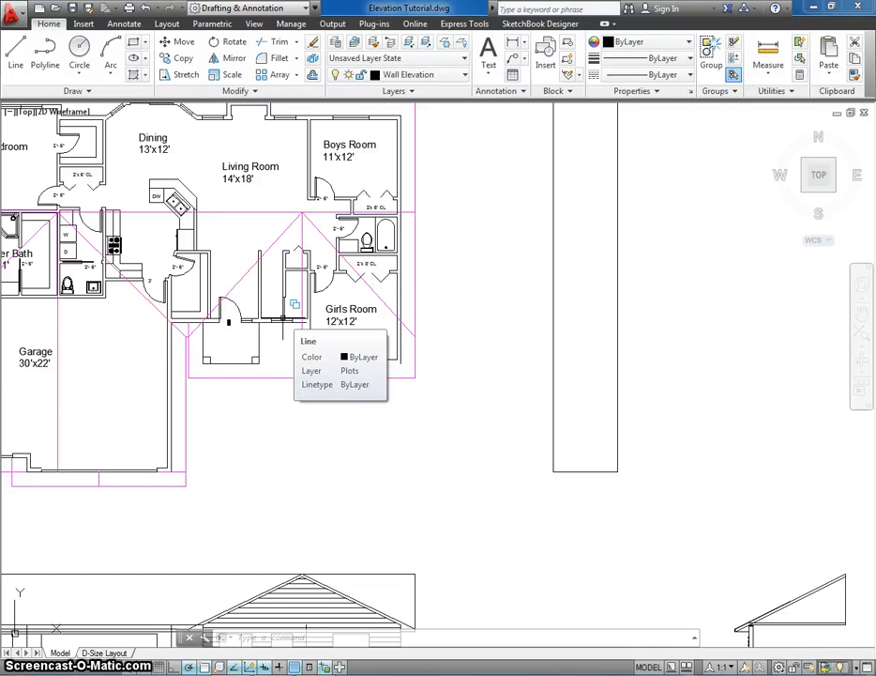
middle_click_drag(281, 342, 455, 334)
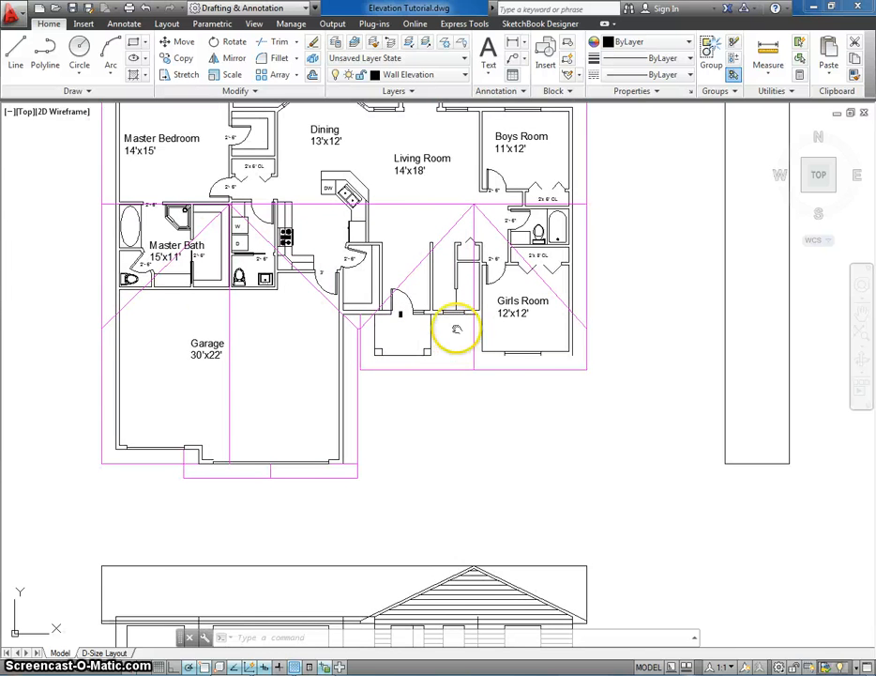
middle_click_drag(456, 328, 464, 316)
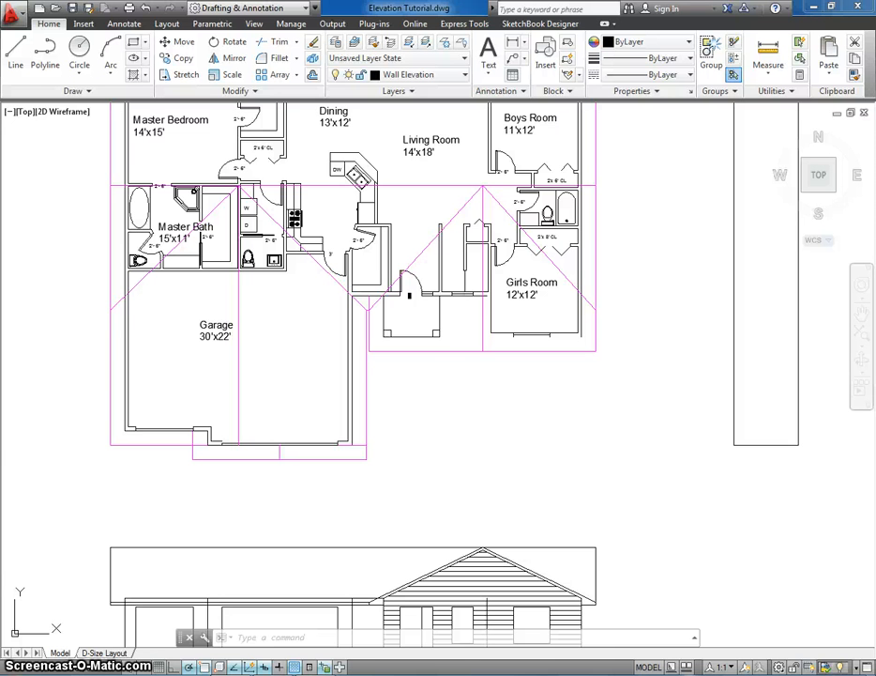
mouse_move(465, 317)
middle_mouse_down()
mouse_move(446, 397)
mouse_move(478, 255)
middle_mouse_up()
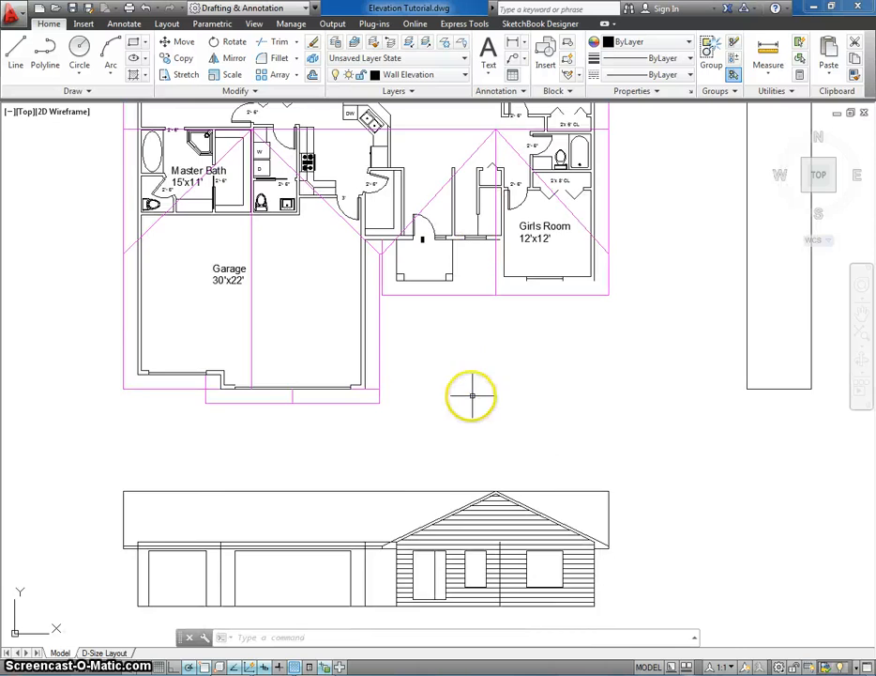
middle_click_drag(472, 395, 462, 258)
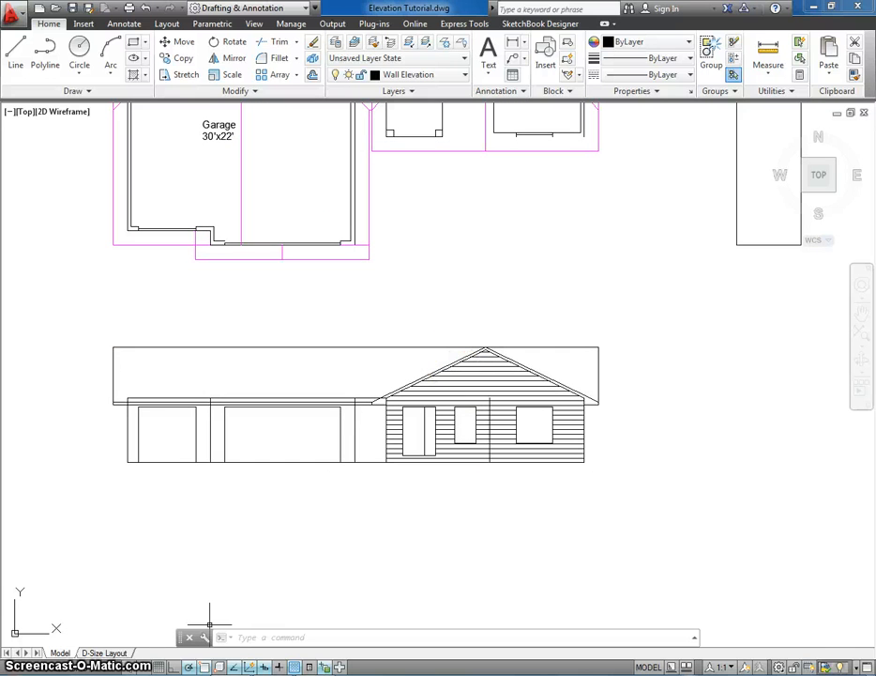